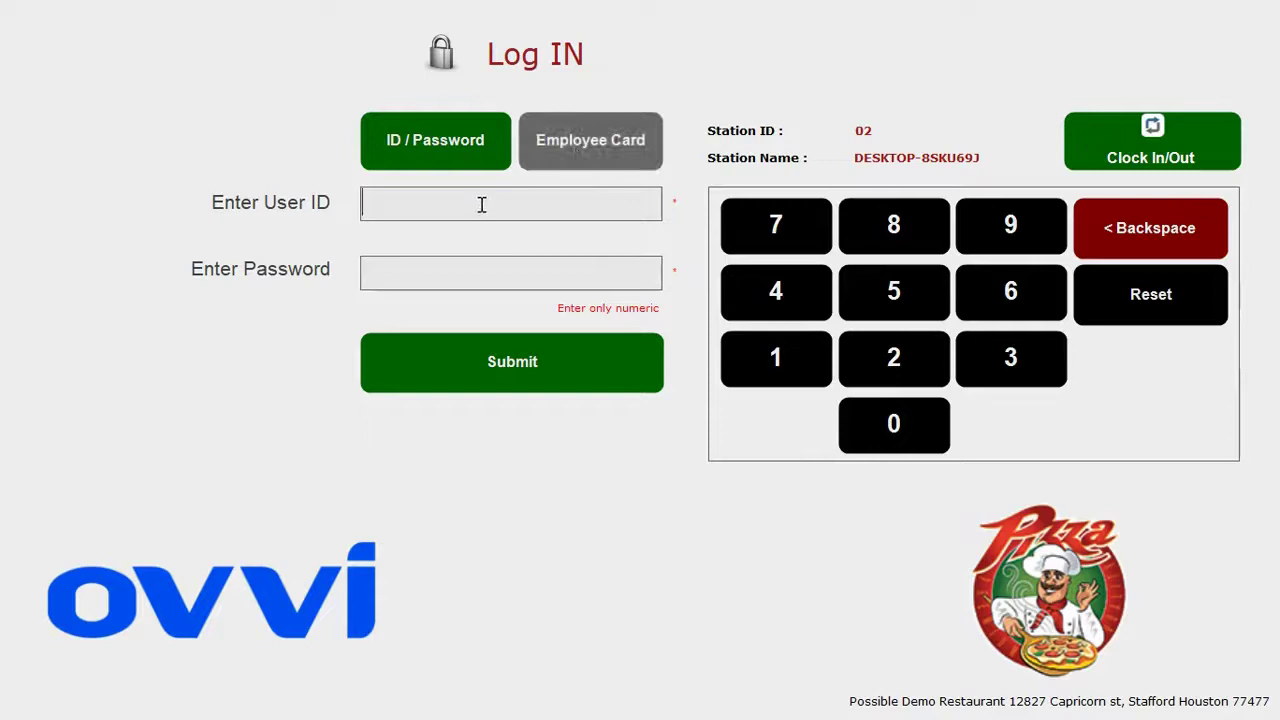
Log in by switching to Employee Card, entering the swipe ID and submitting it.
left_click(546, 151)
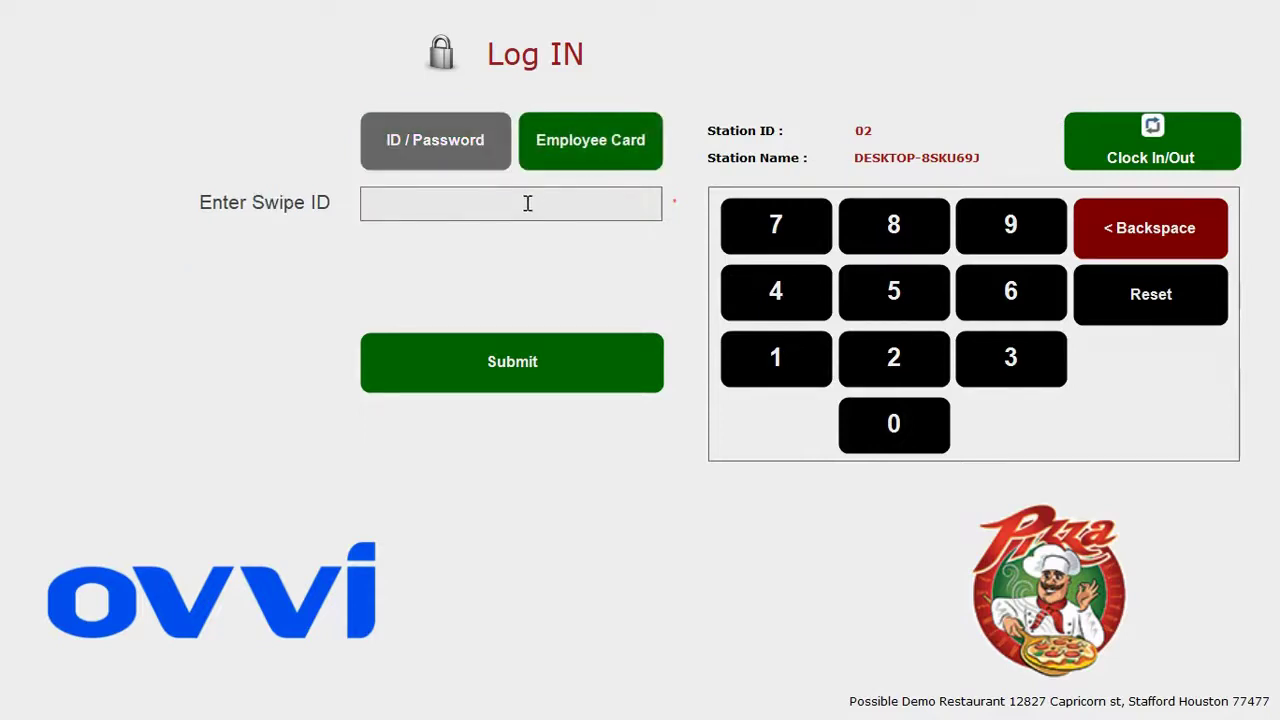
type("1234567")
left_click(512, 362)
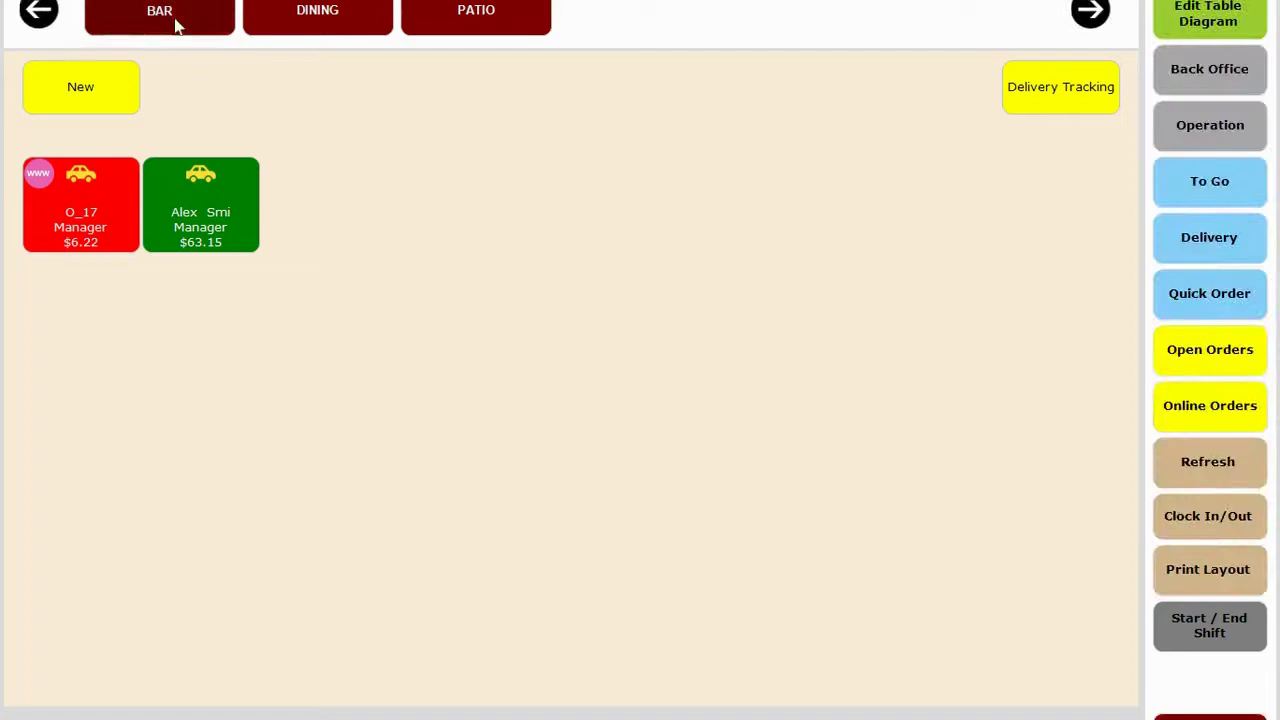
Browse the BAR, DINING and PATIO table layouts, ending on the BAR floor plan.
left_click(170, 20)
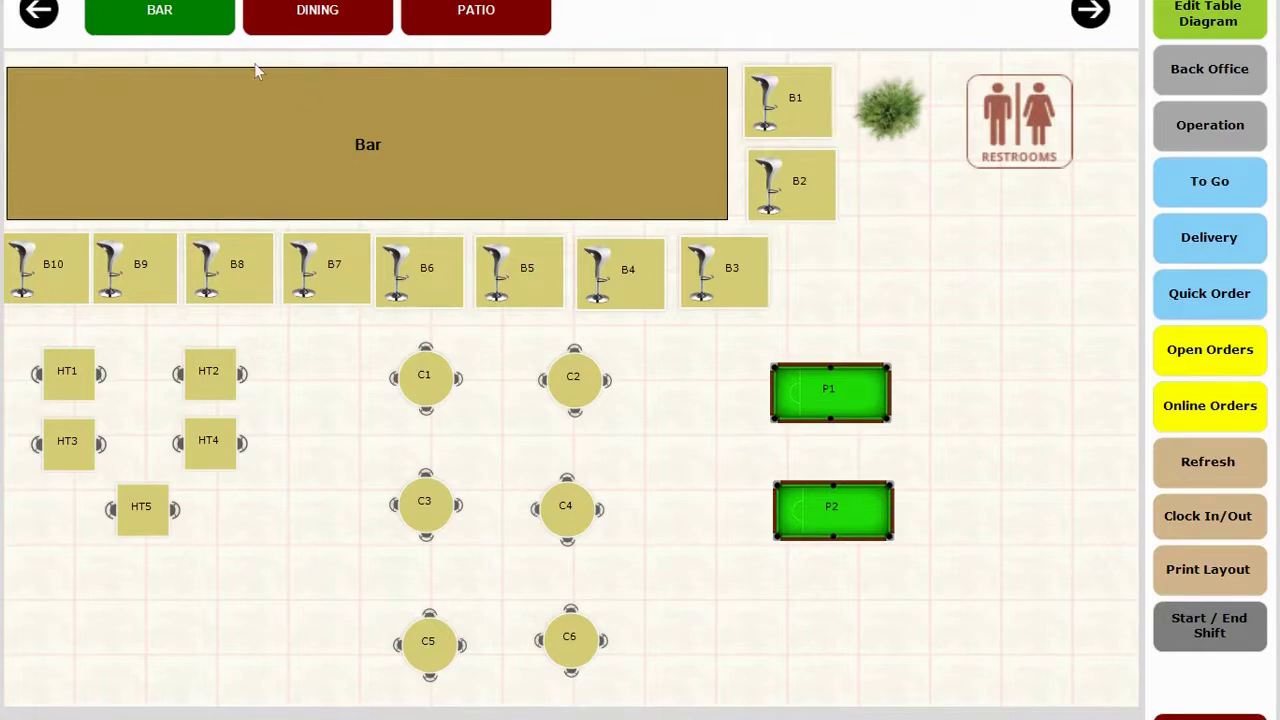
left_click(330, 11)
left_click(466, 14)
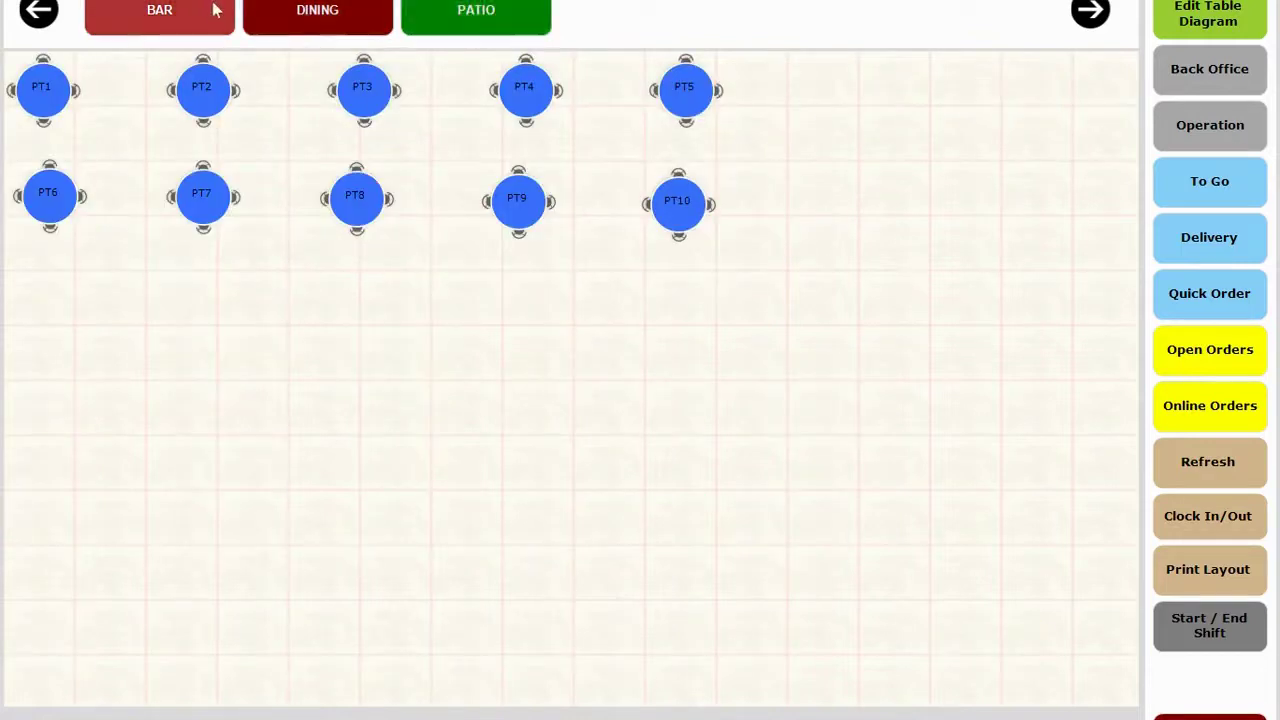
left_click(203, 20)
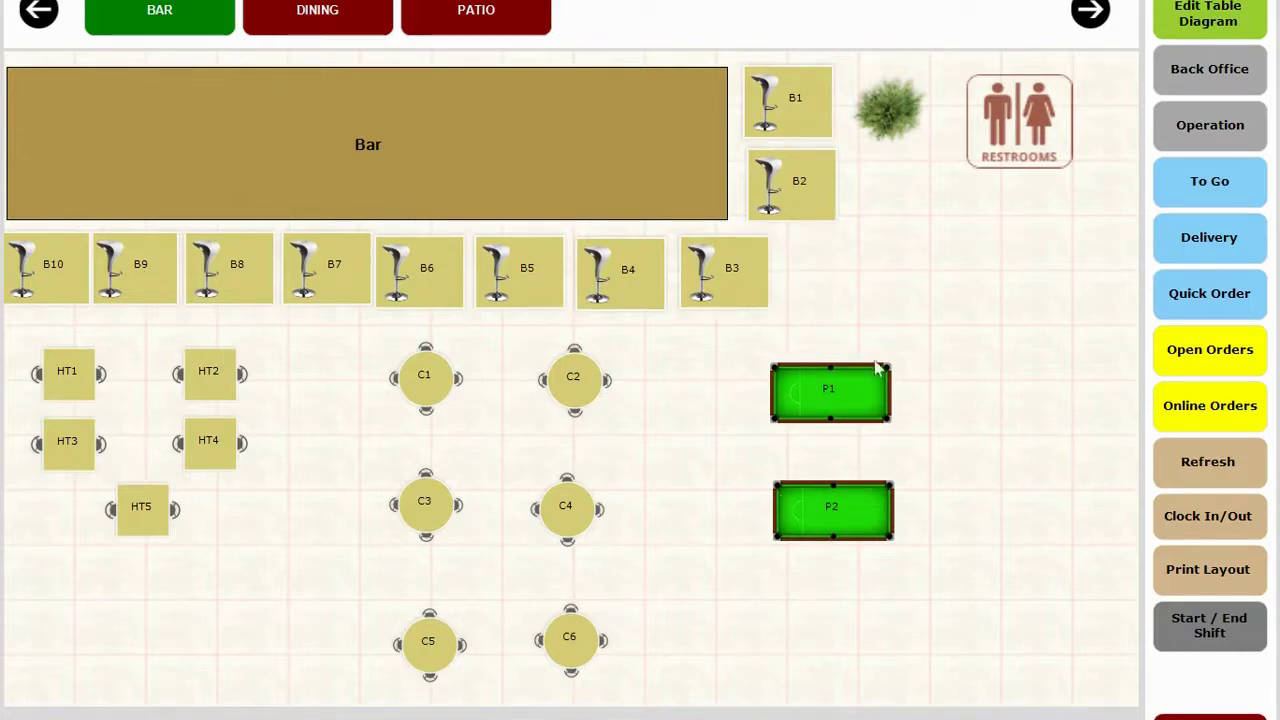
left_click(290, 18)
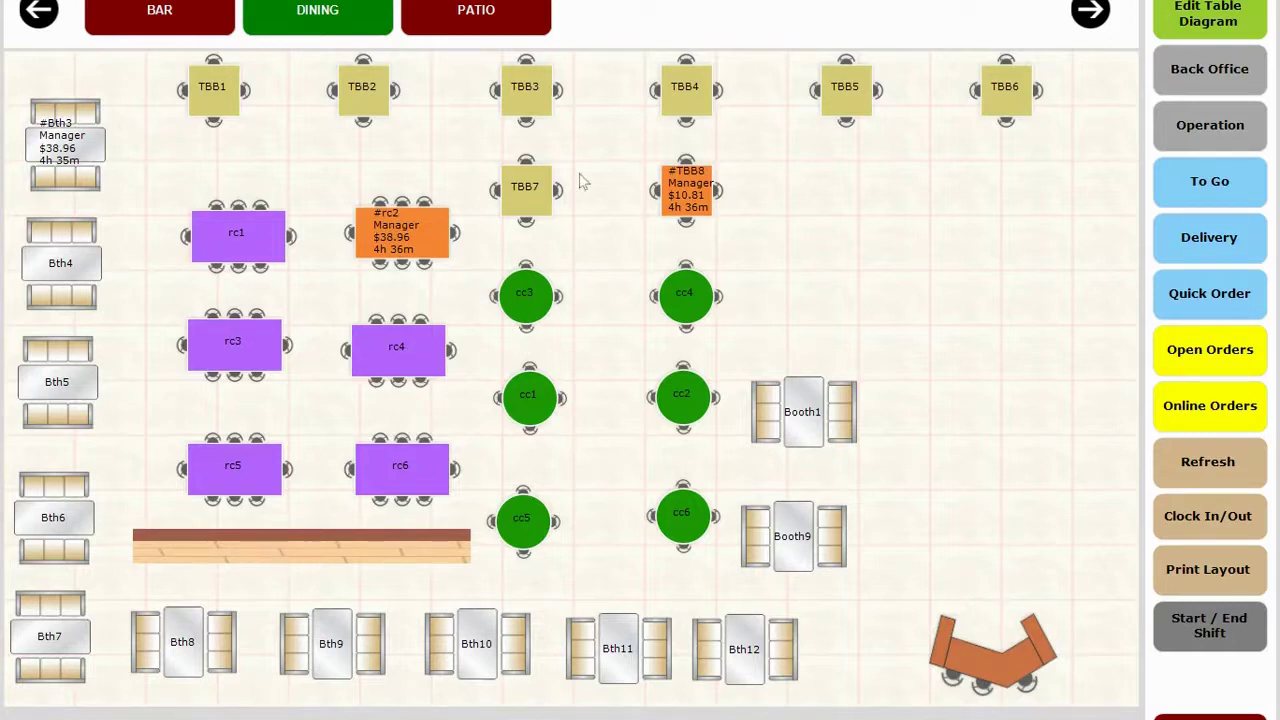
left_click(163, 16)
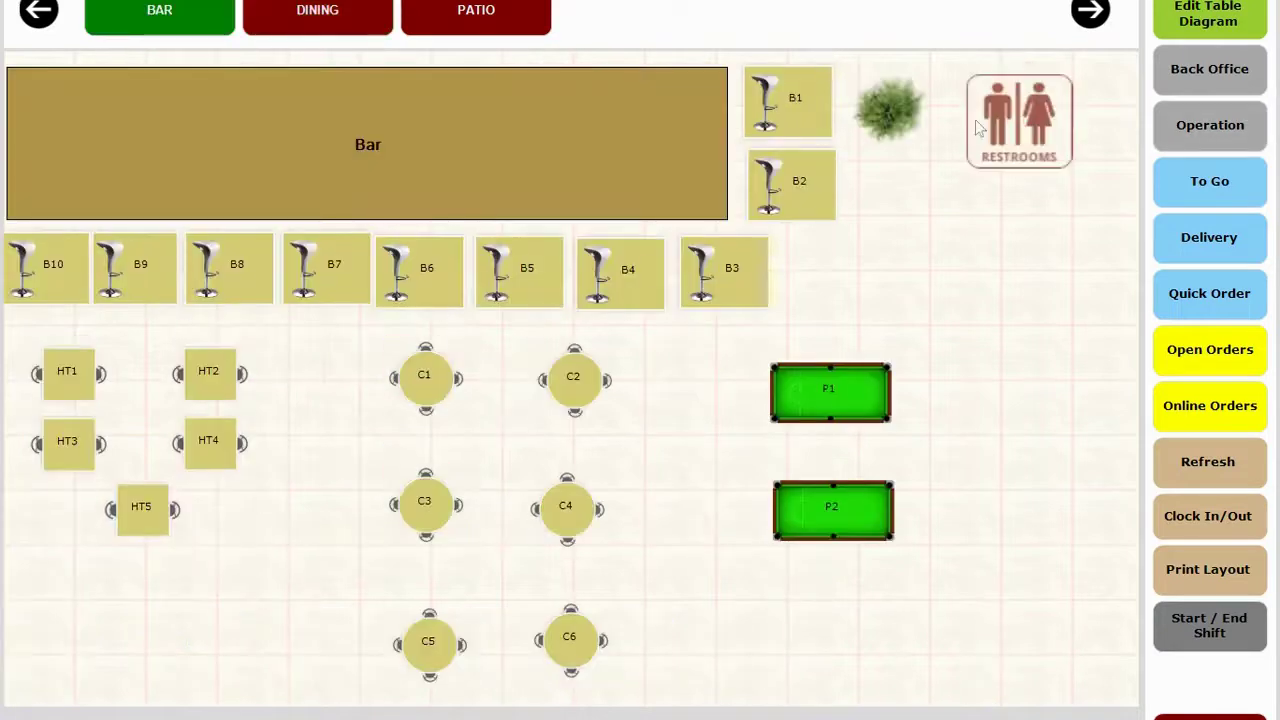
View the dining layout, then Delivery Tracking for orders and drivers, returning to delivery dispatch.
left_click(300, 12)
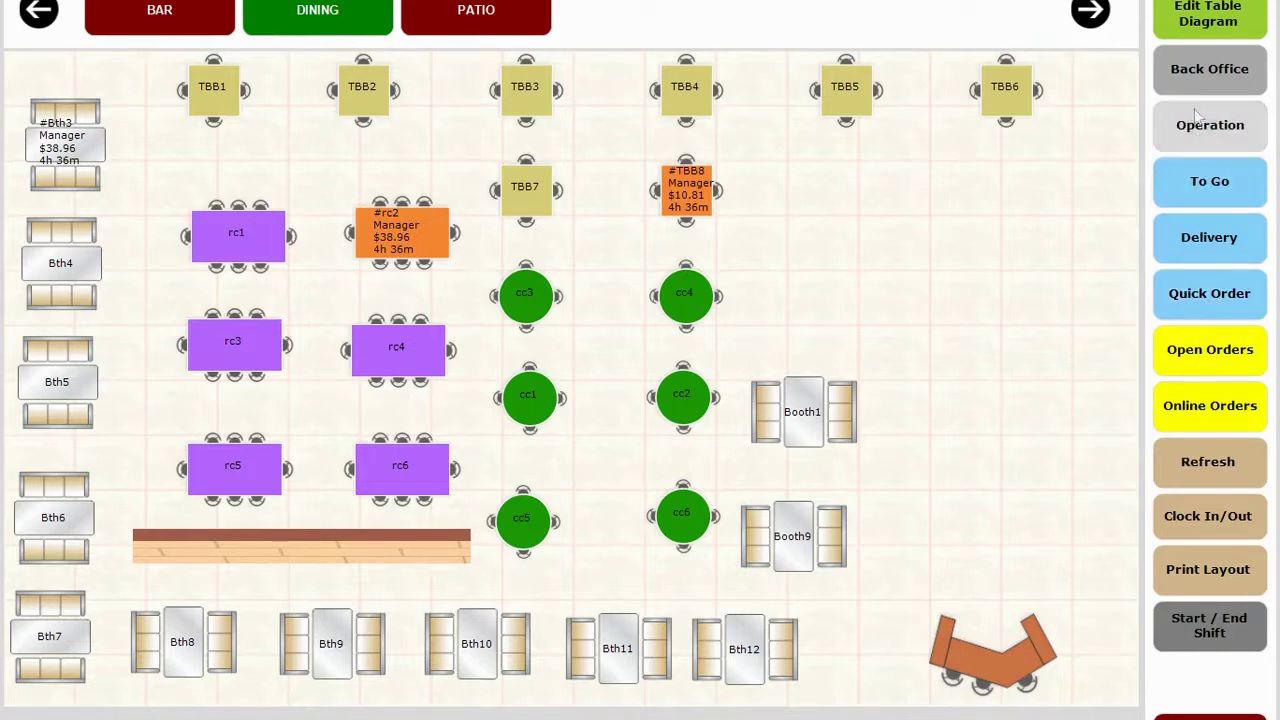
left_click(1171, 258)
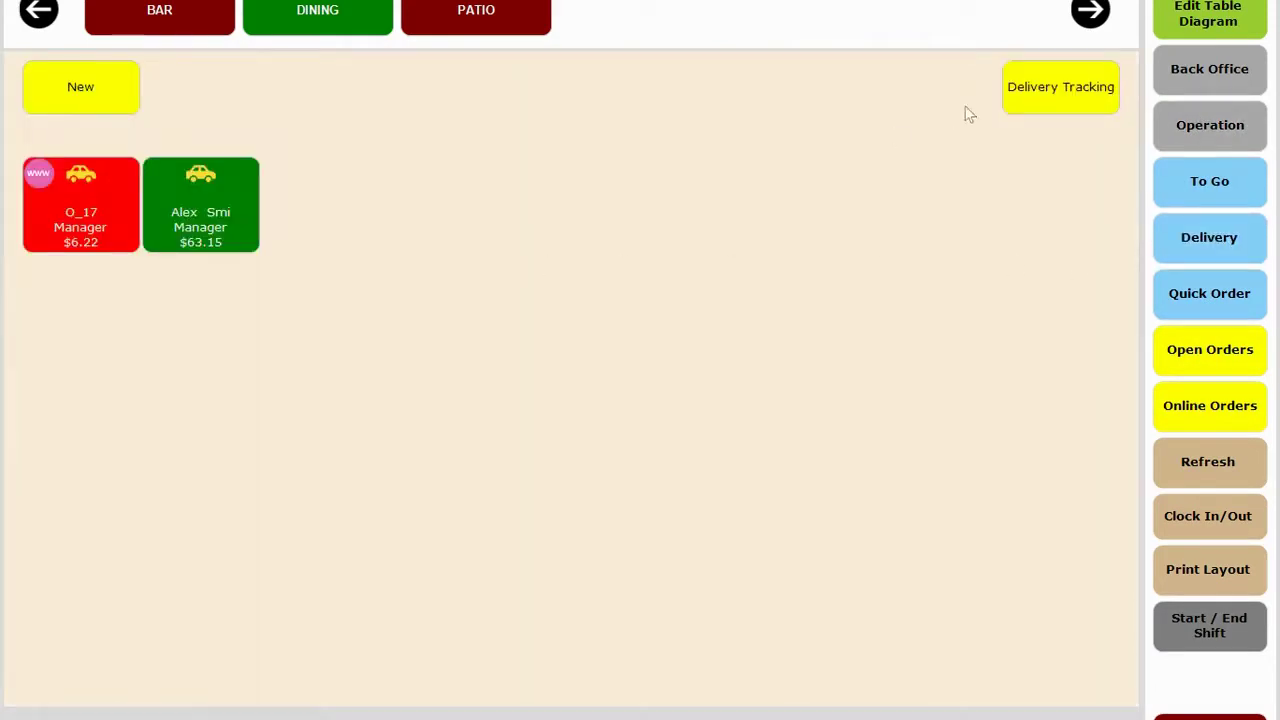
left_click(1030, 108)
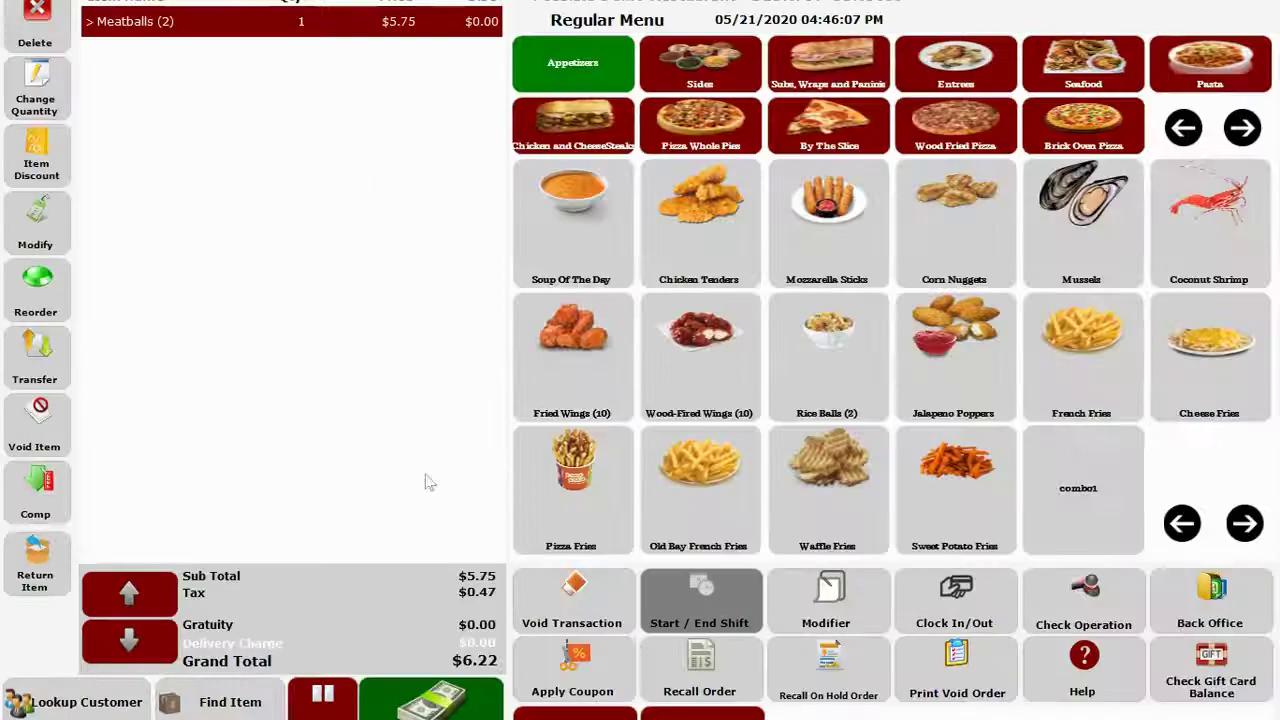
left_click(322, 700)
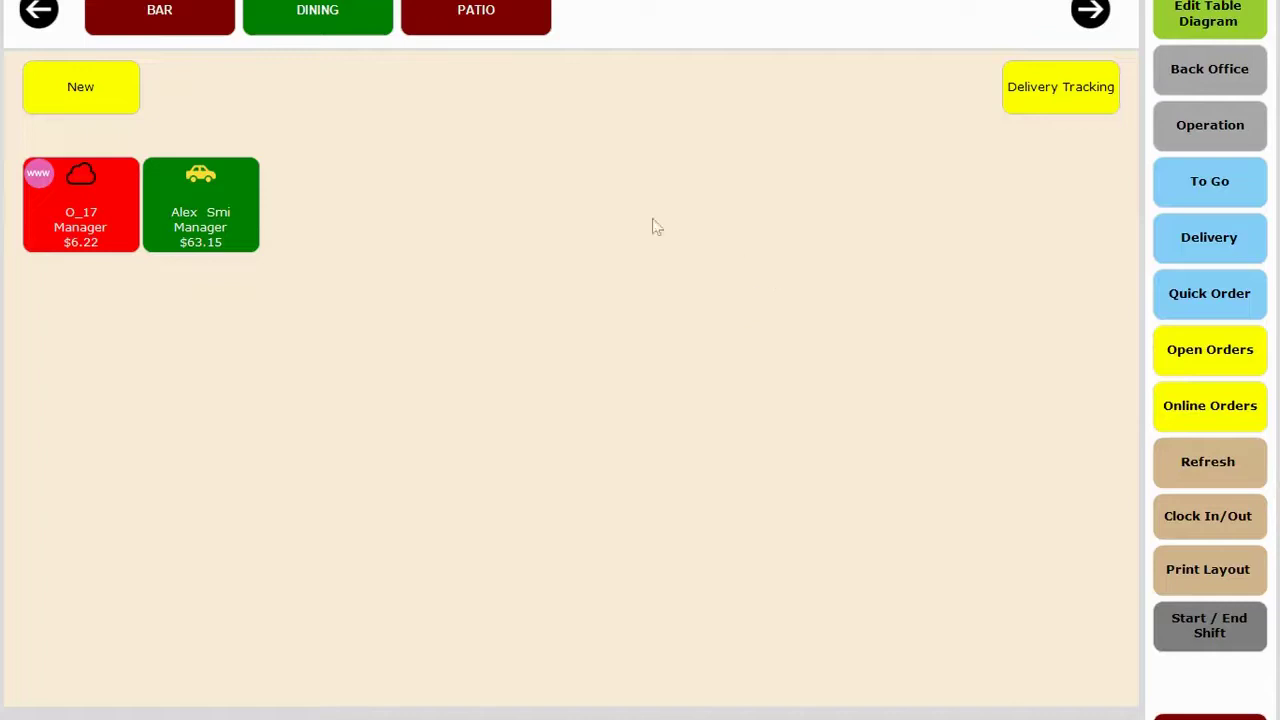
List all open orders, then return to the dining room floor plan via the BAR tab.
left_click(1203, 362)
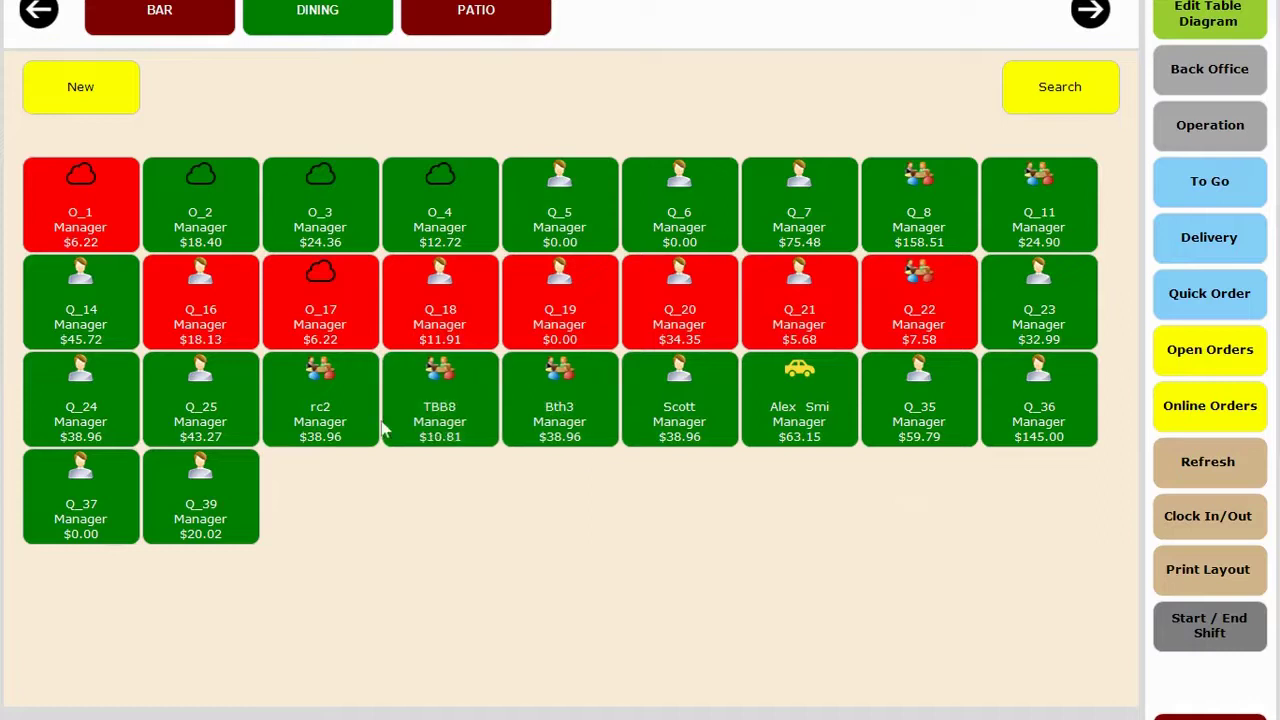
left_click(187, 33)
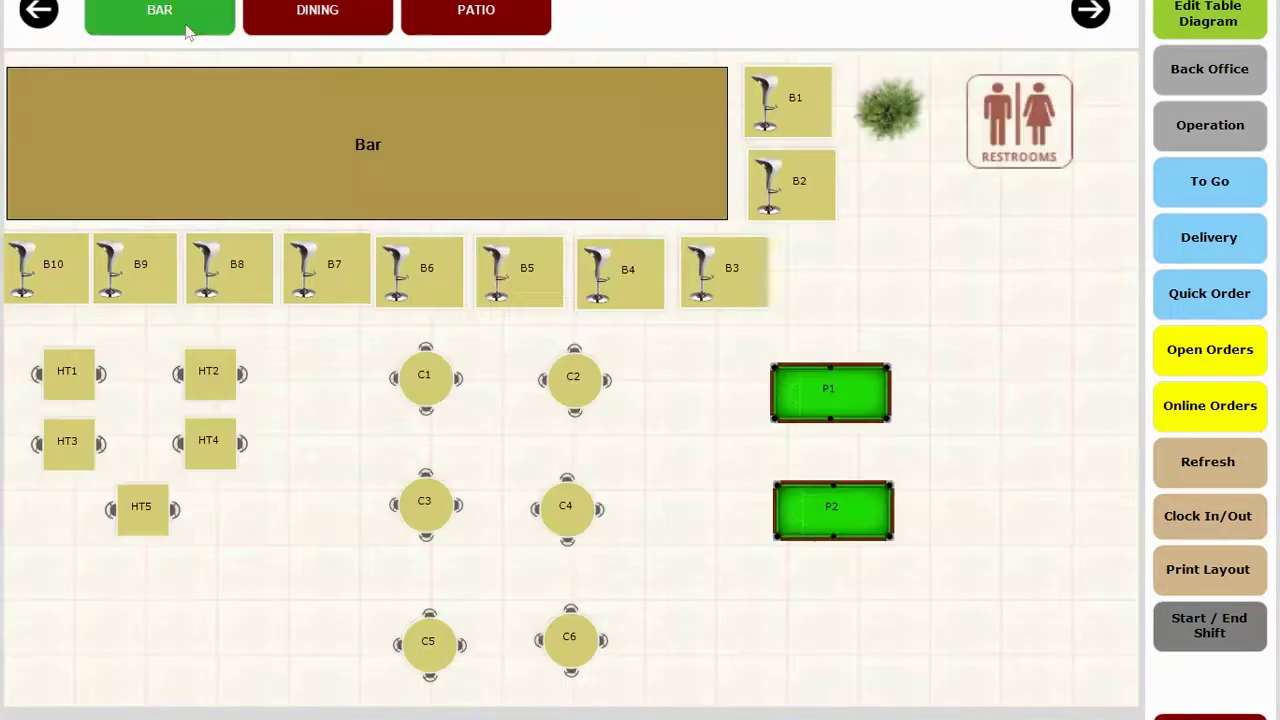
left_click(360, 8)
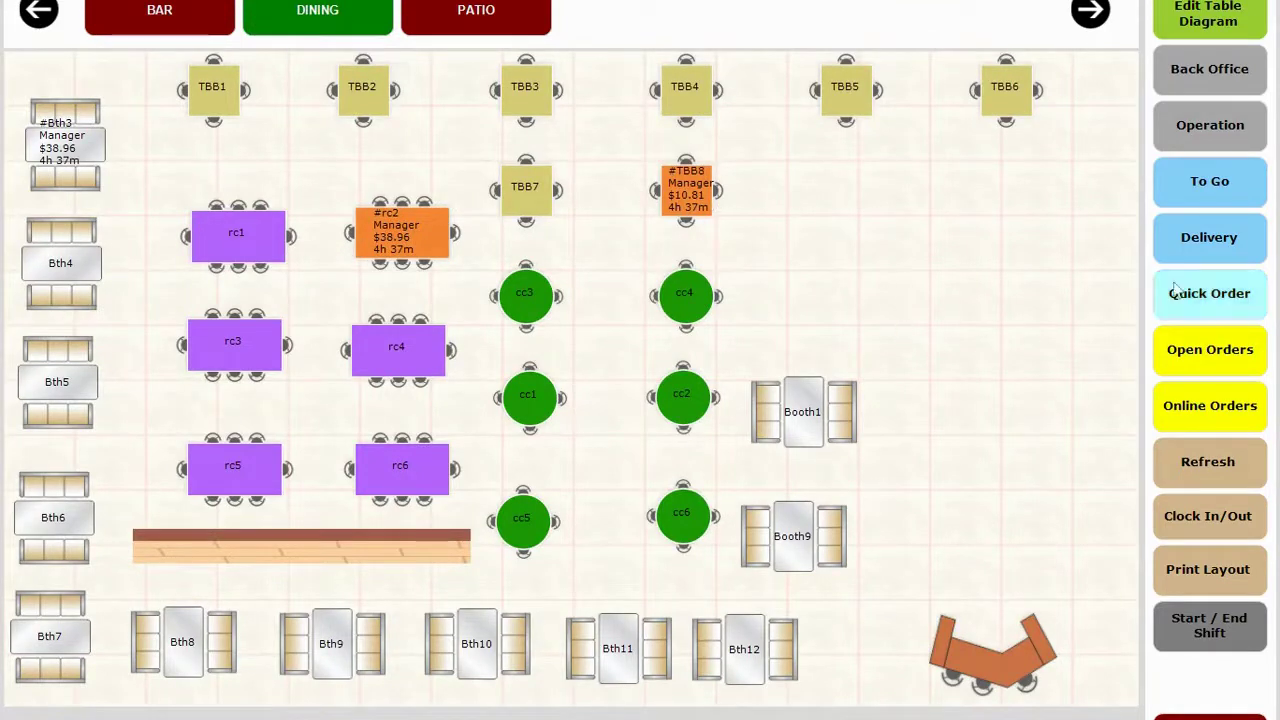
Start a new Quick Order on the Regular Menu with an empty $0.00 check.
left_click(1210, 293)
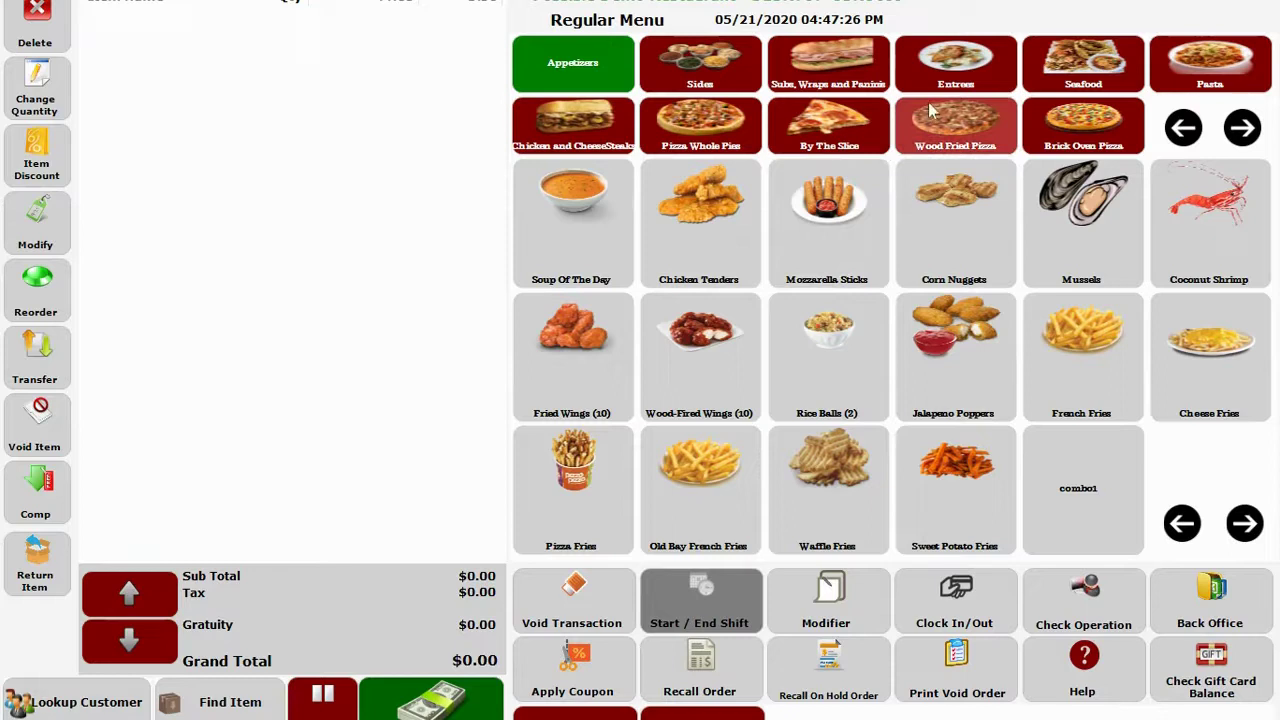
Add Soup Of The Day, Chicken Tenders and Mozzarella Sticks from the Appetizers page.
left_click(572, 225)
left_click(700, 225)
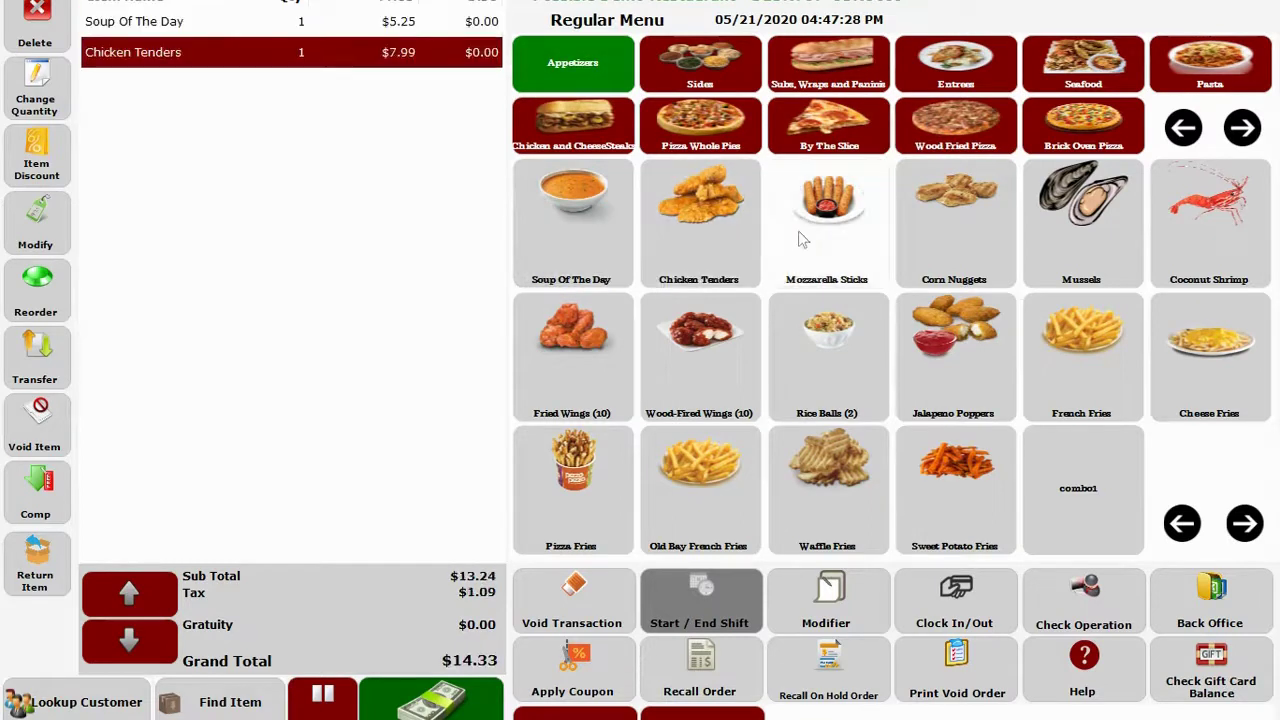
left_click(826, 225)
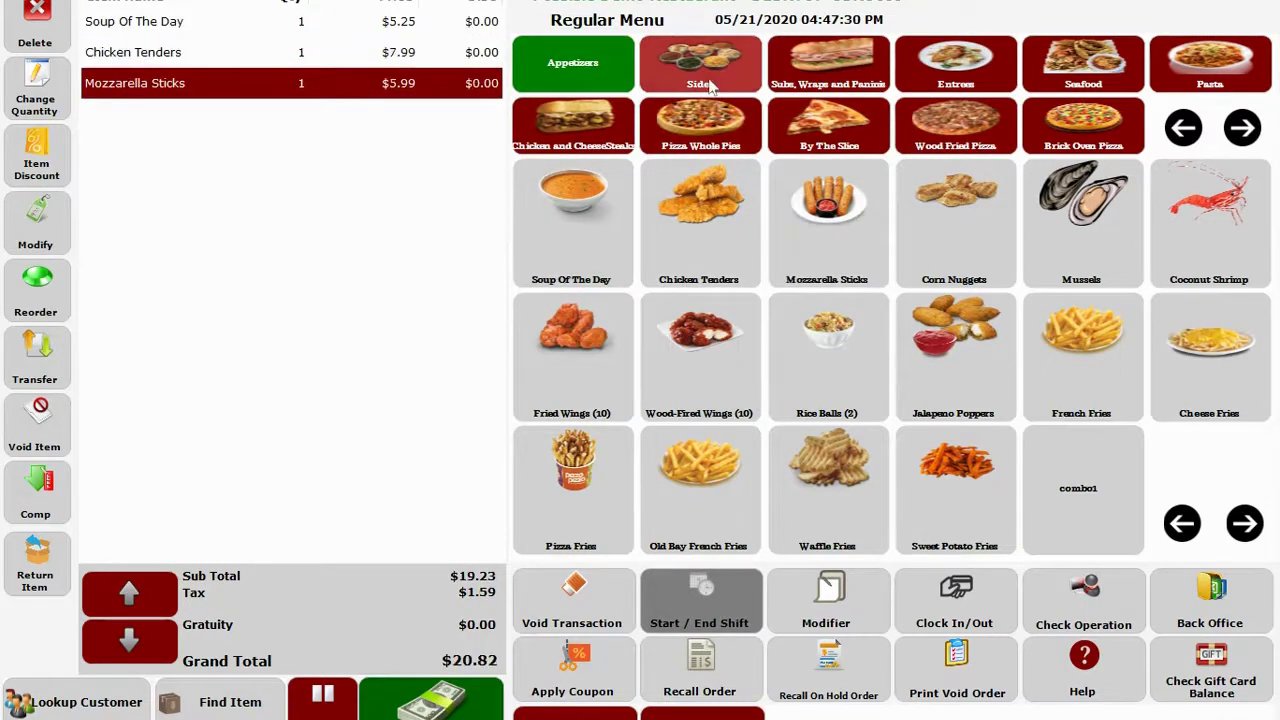
Add an SM Italian Sub and a Ham and Chz Panini, then bring up item modifiers.
left_click(709, 87)
left_click(818, 85)
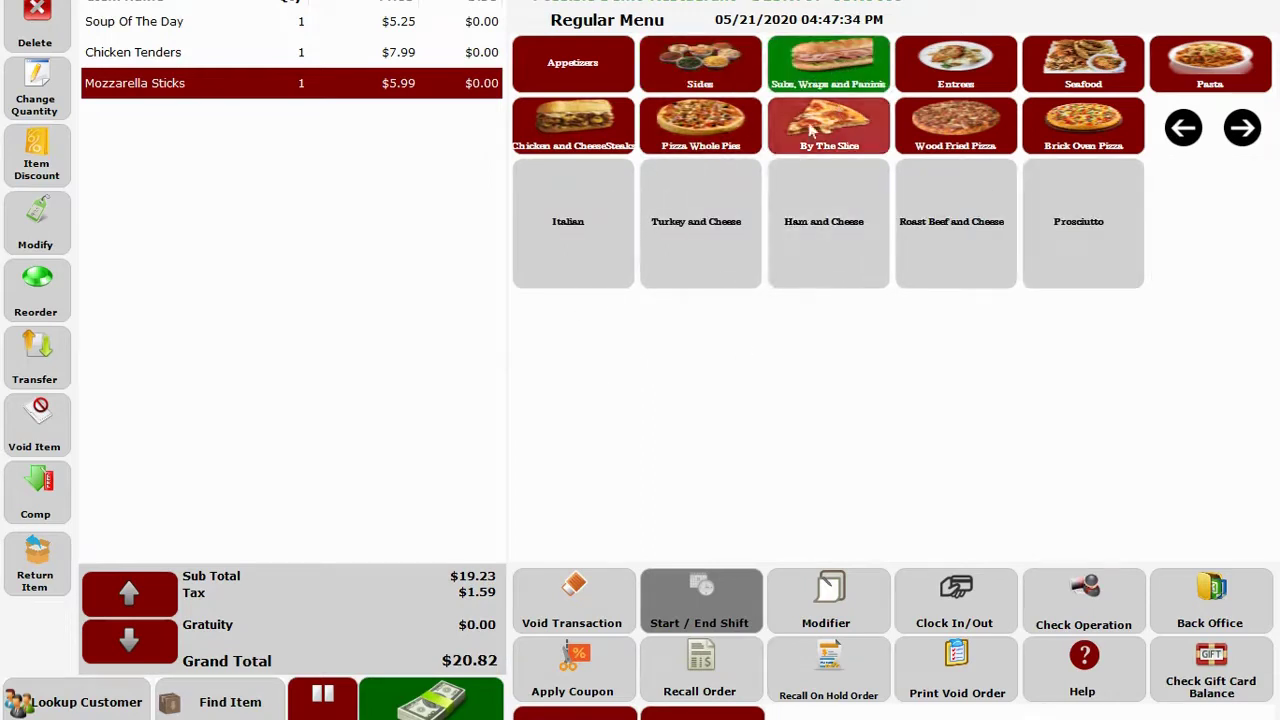
left_click(549, 260)
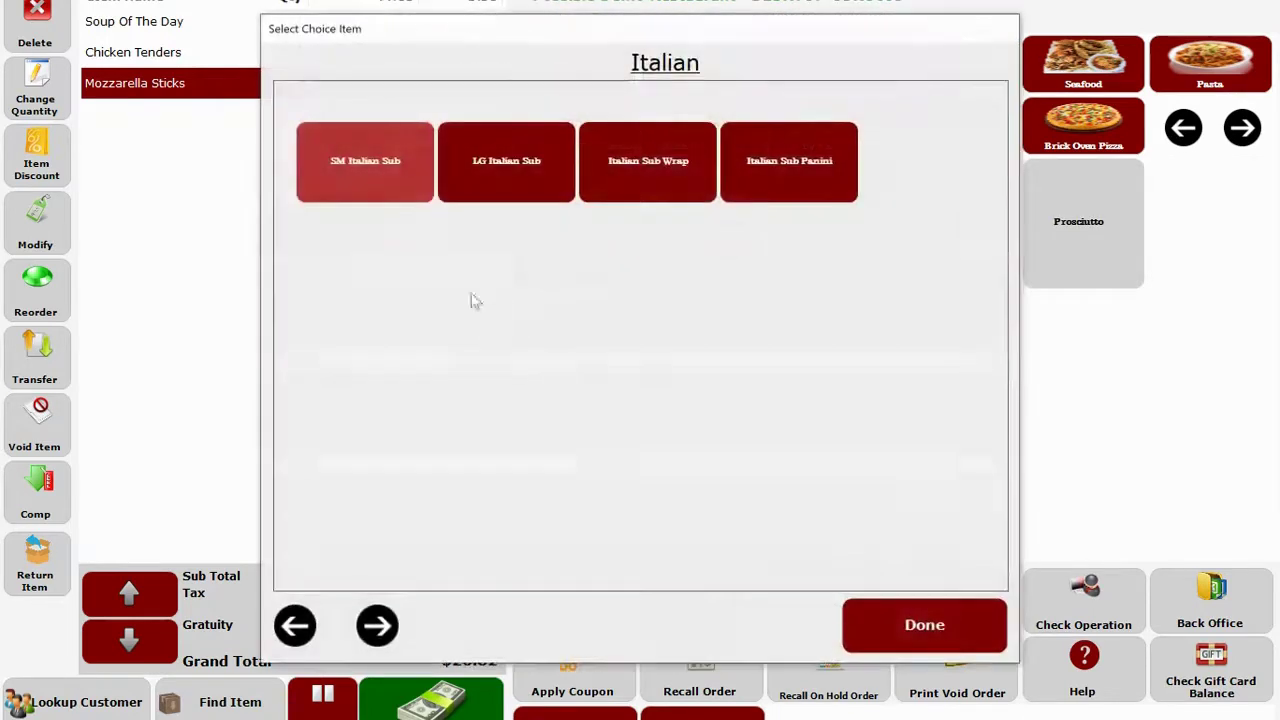
left_click(358, 165)
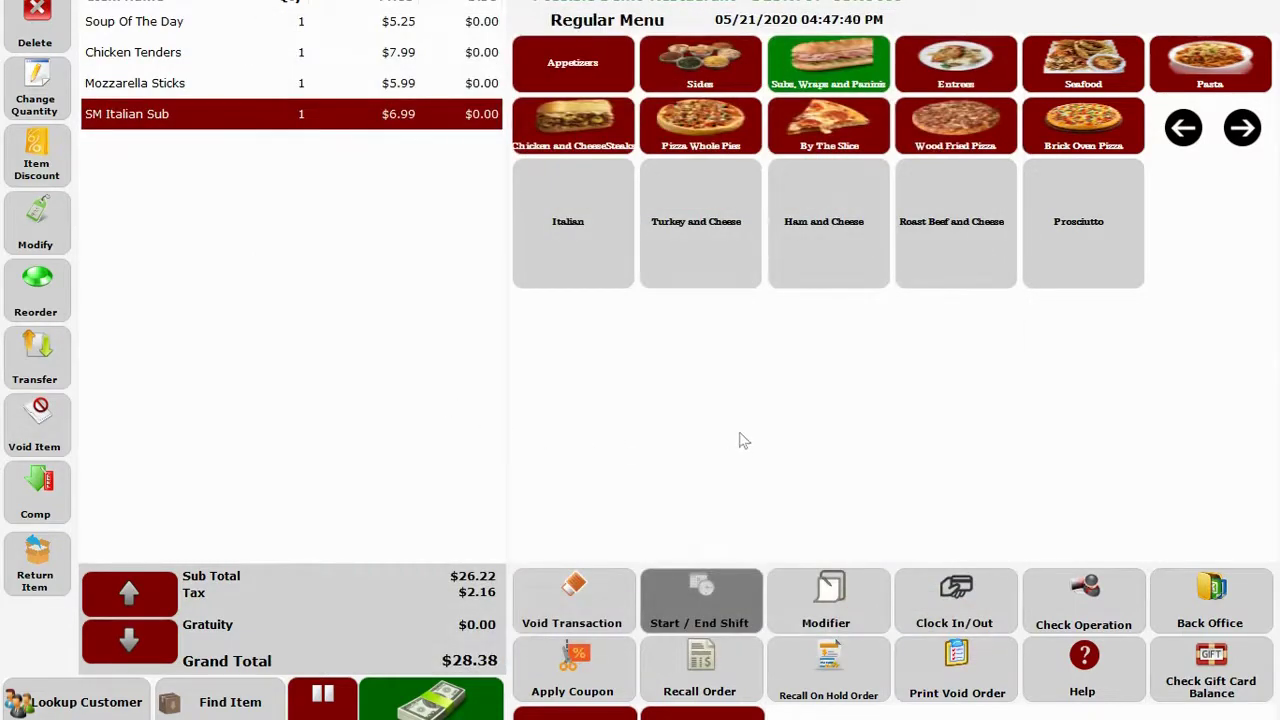
left_click(829, 270)
left_click(791, 162)
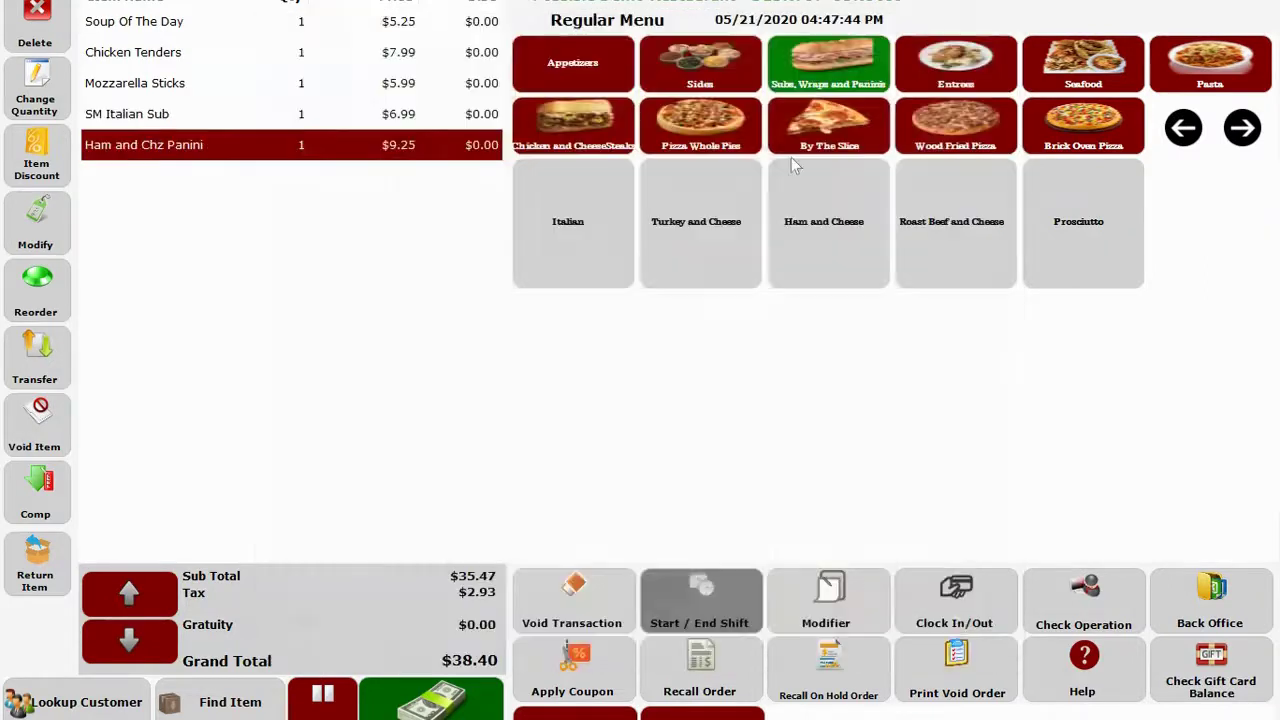
left_click(832, 594)
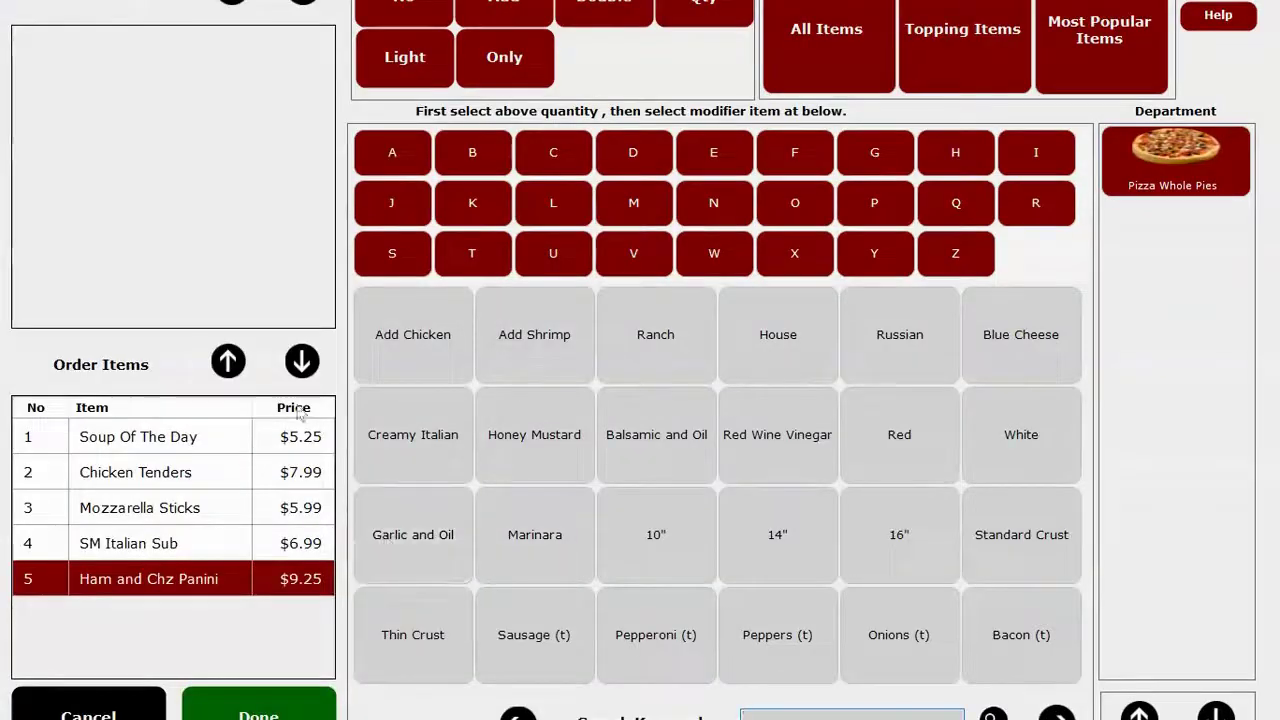
Mark the SM Italian Sub with No Onions.
left_click(158, 541)
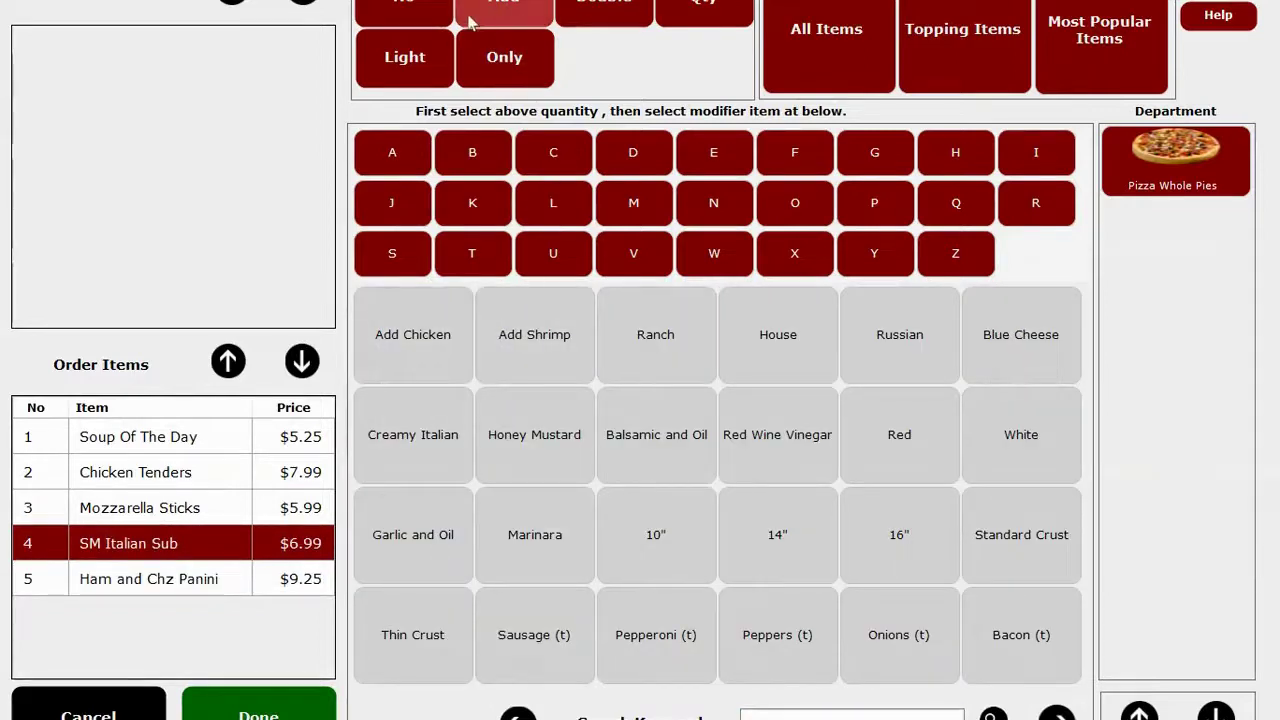
left_click(426, 11)
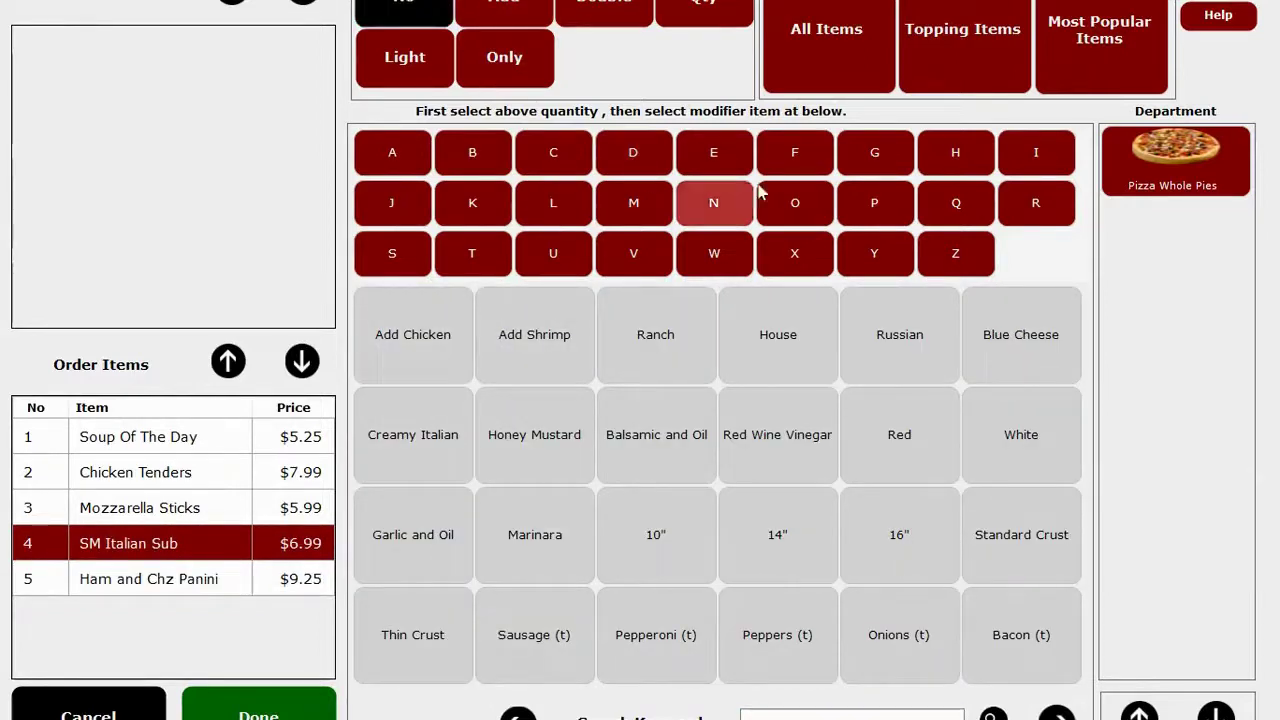
left_click(794, 202)
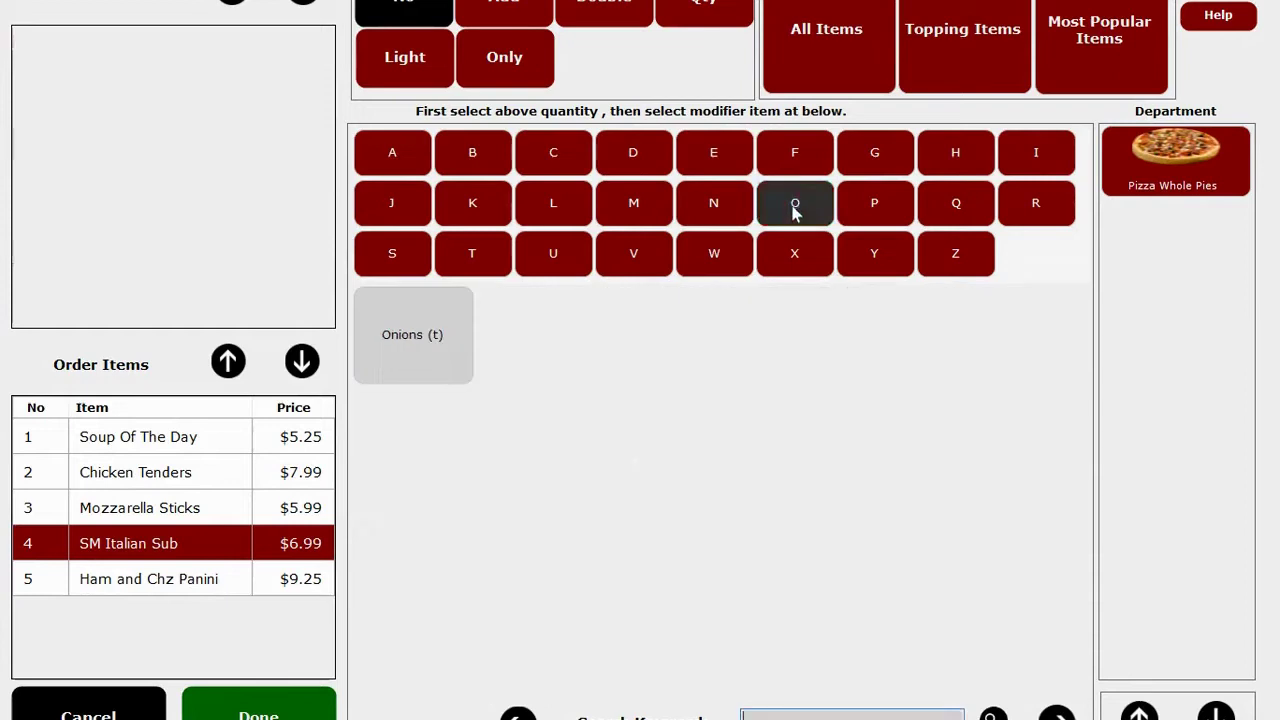
left_click(402, 352)
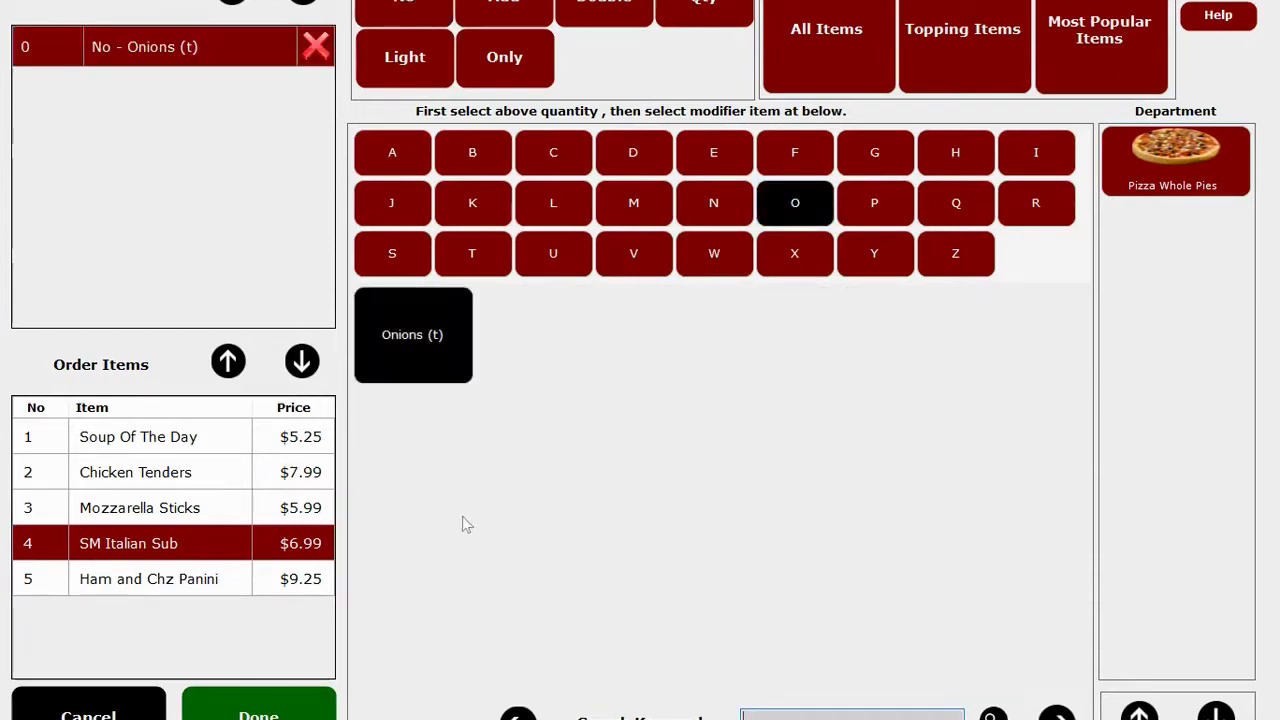
Add Ranch to the Chicken Tenders and return to the check showing both modifiers.
left_click(168, 484)
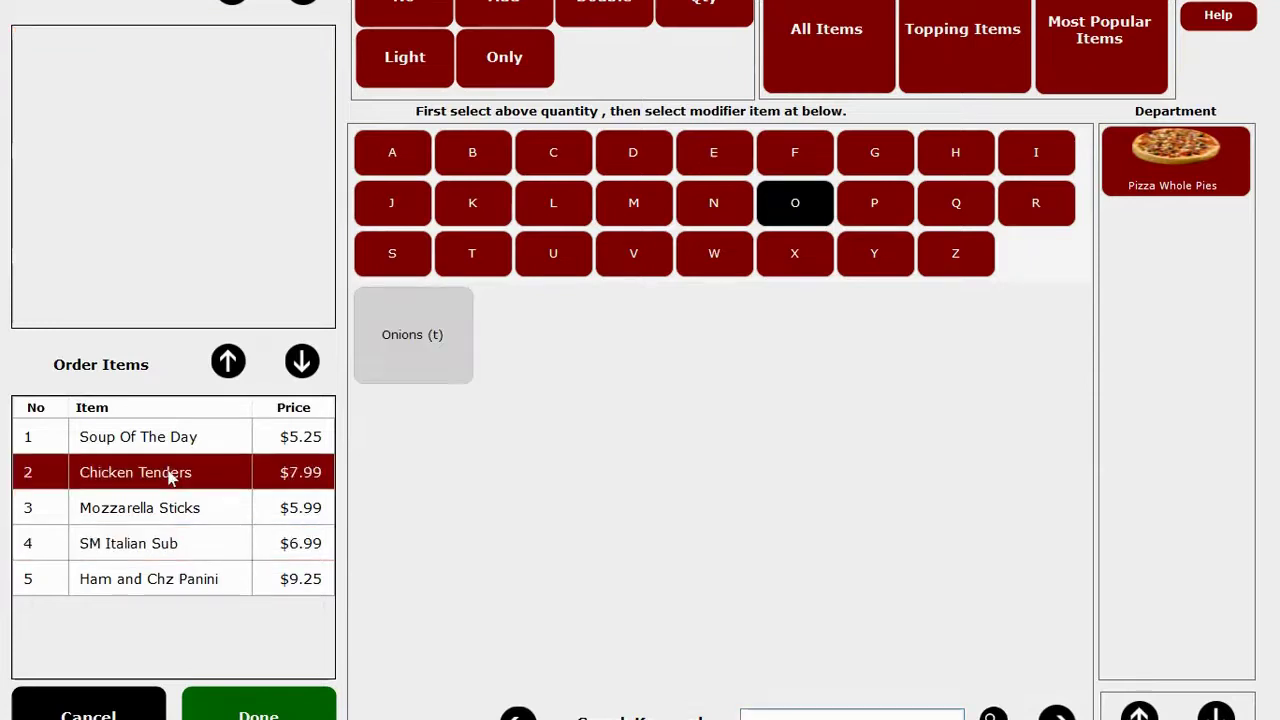
left_click(503, 33)
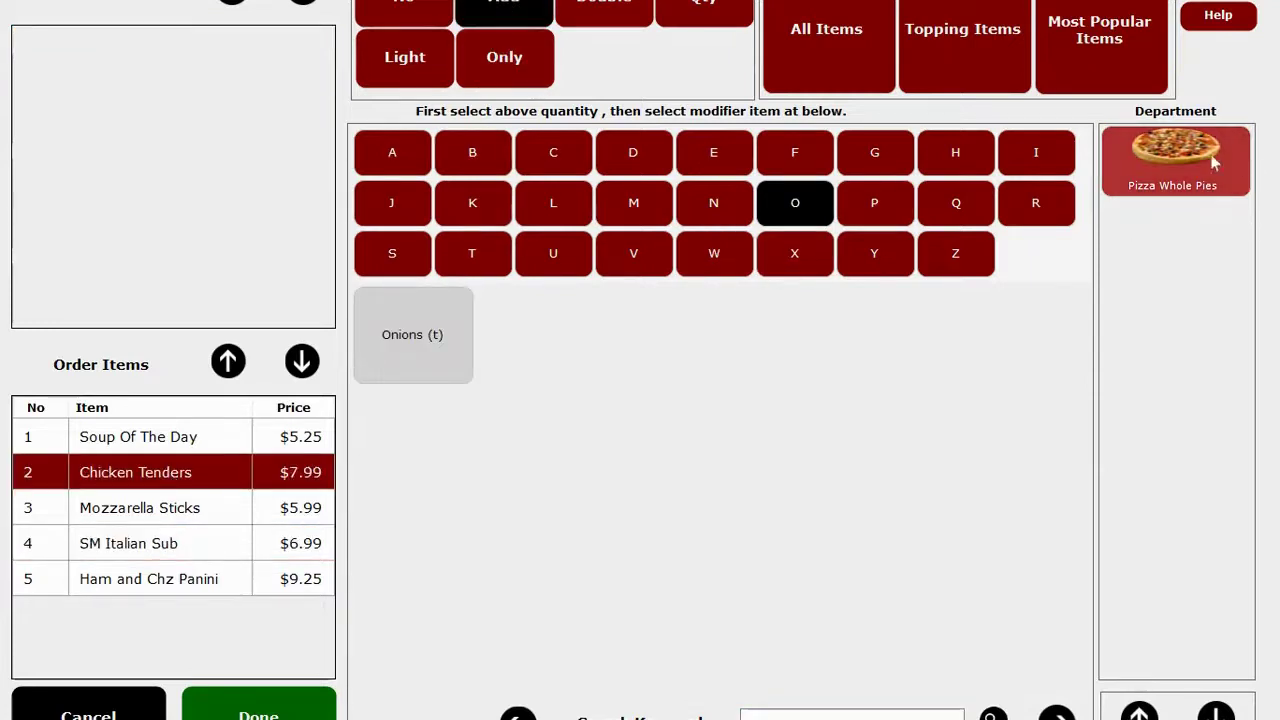
left_click(1036, 203)
left_click(395, 330)
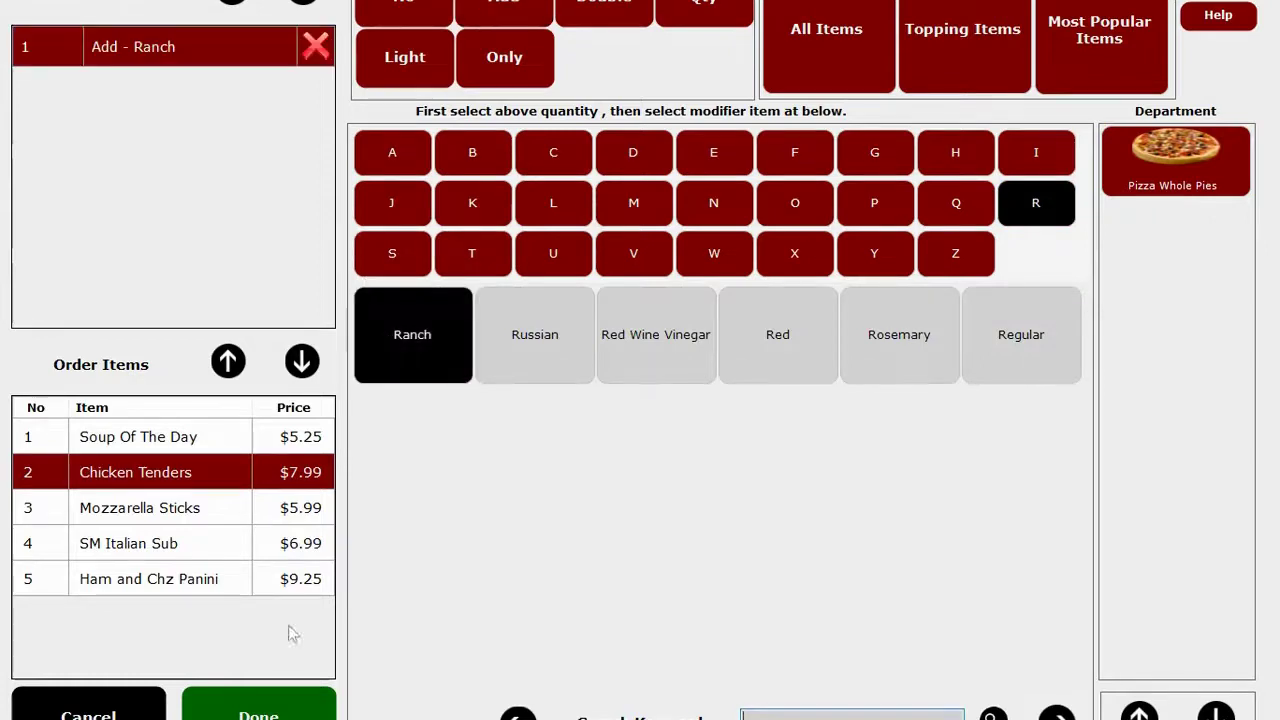
left_click(258, 706)
left_click(176, 86)
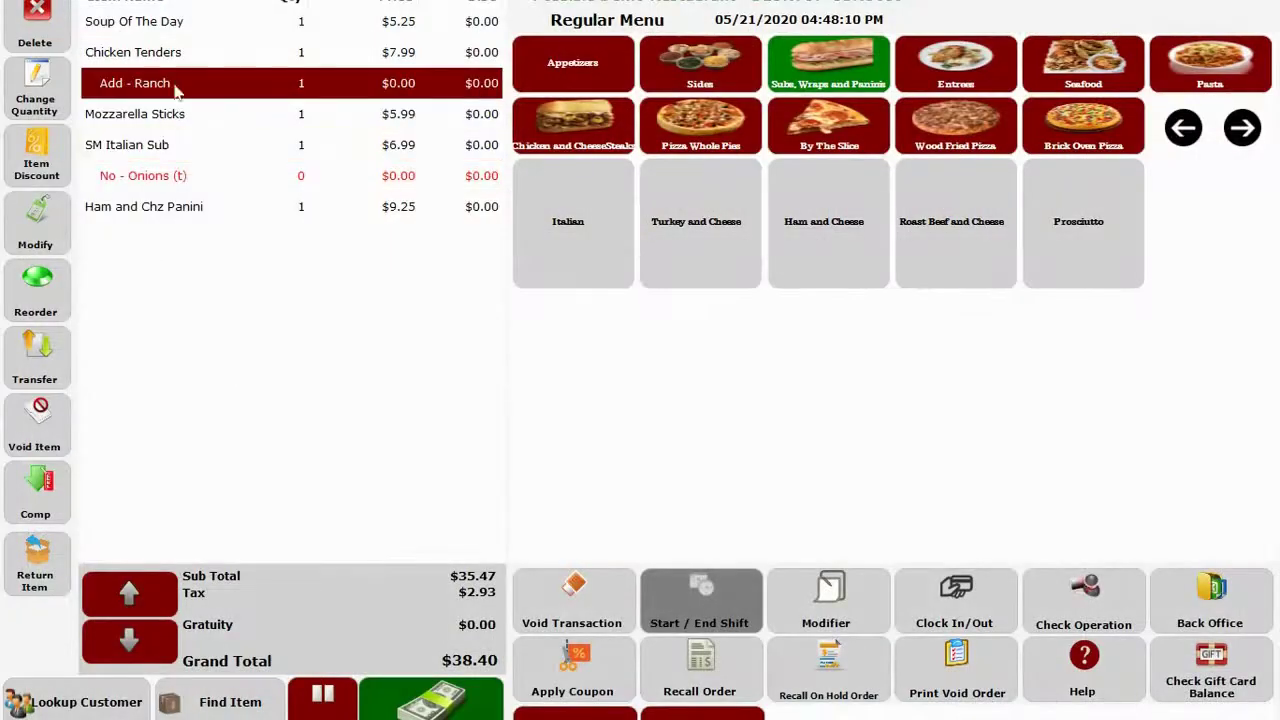
left_click(177, 180)
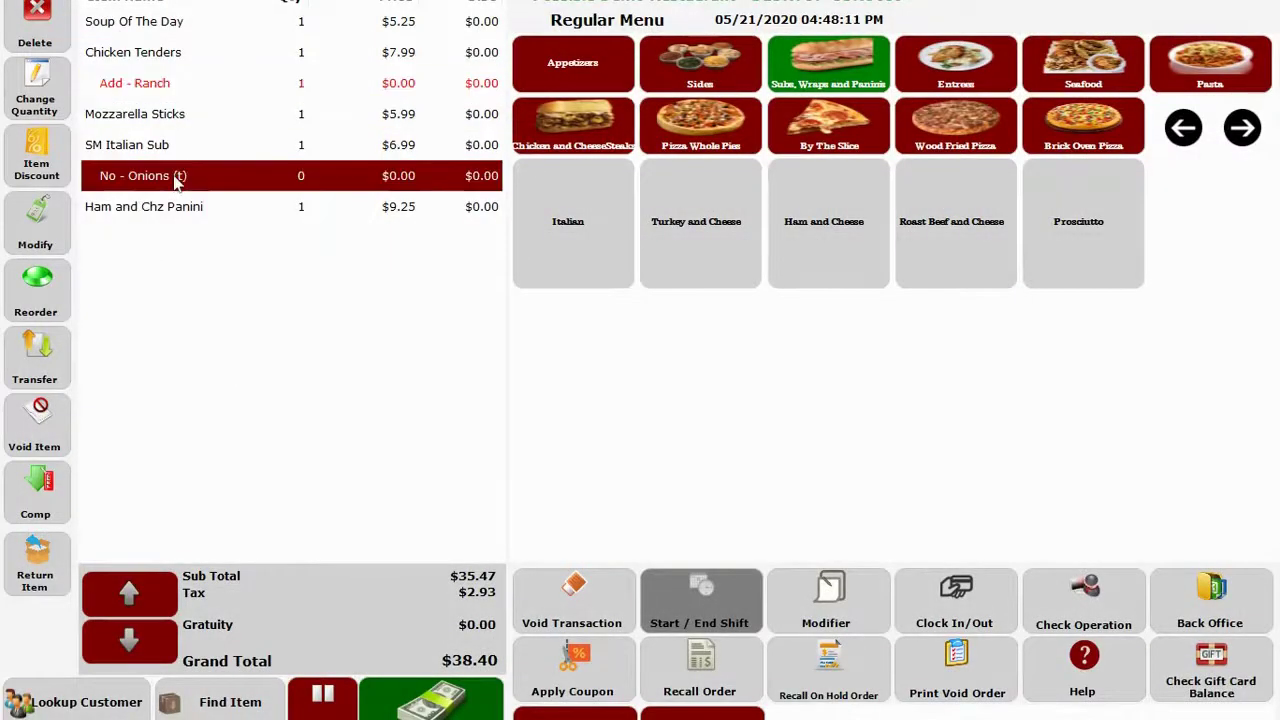
Start a BBQ Ckn Pizza from Pizza Whole Pies with peppers left off.
left_click(217, 90)
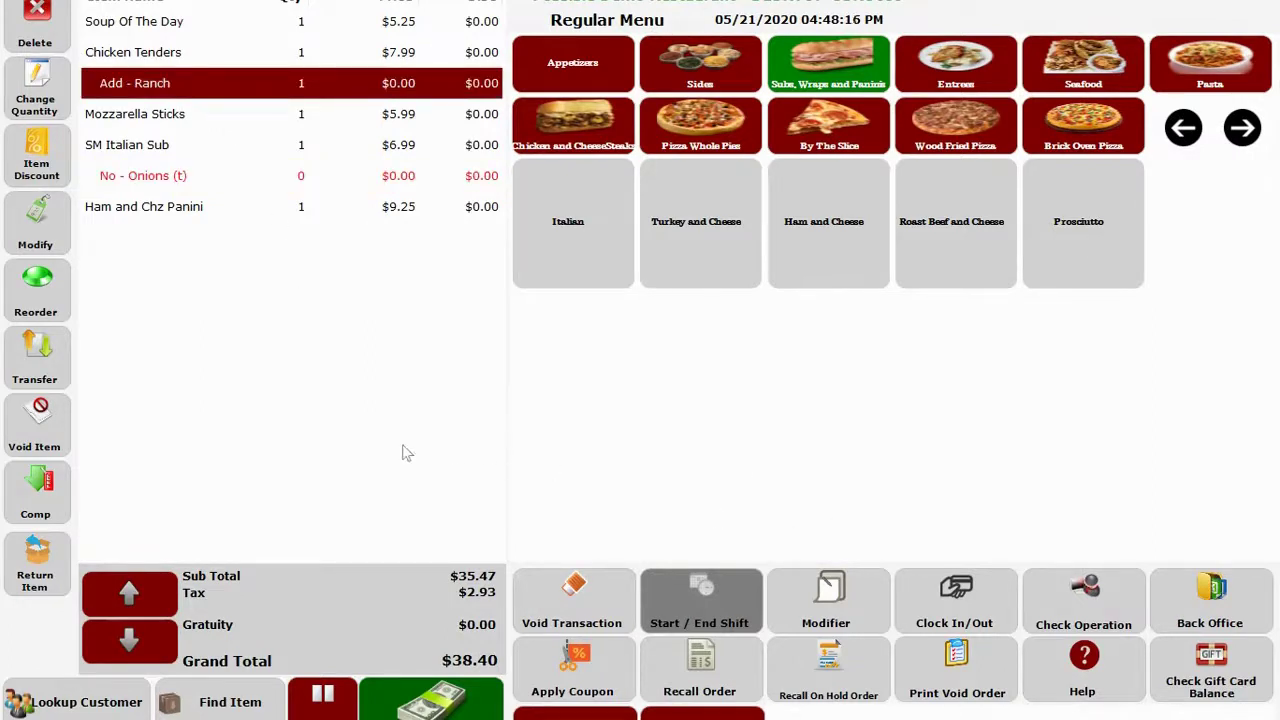
left_click(700, 125)
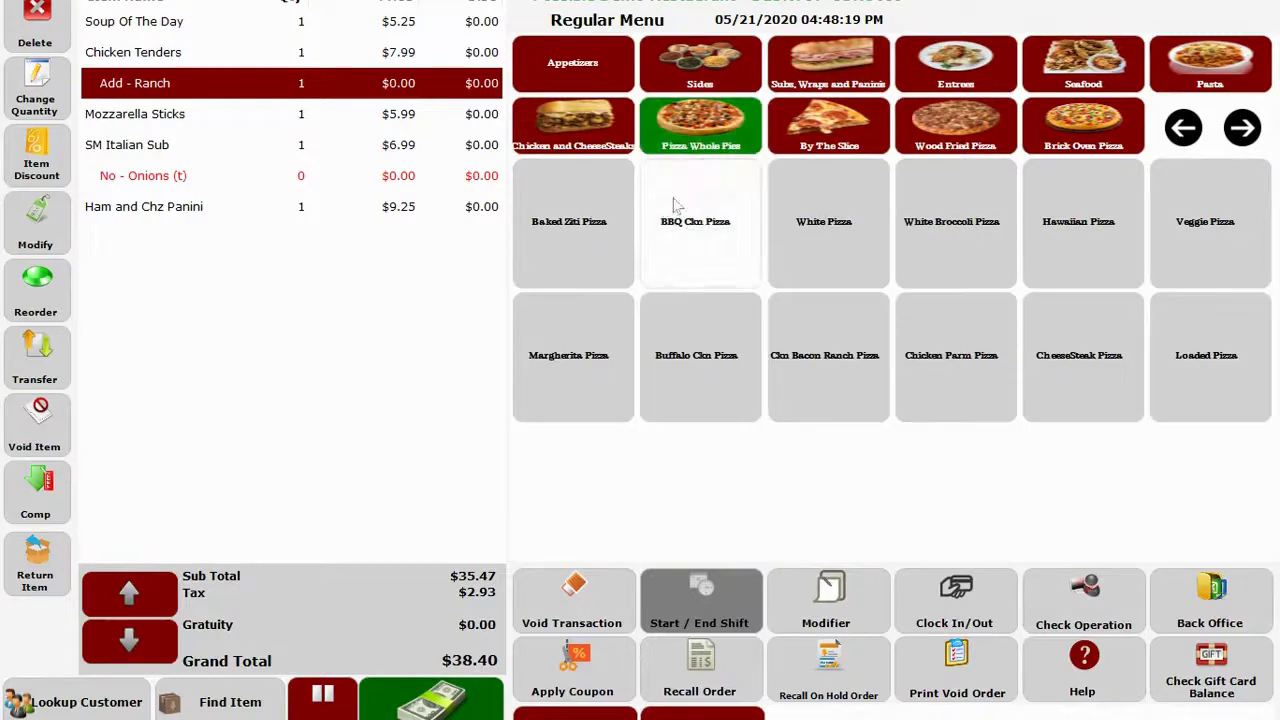
left_click(730, 232)
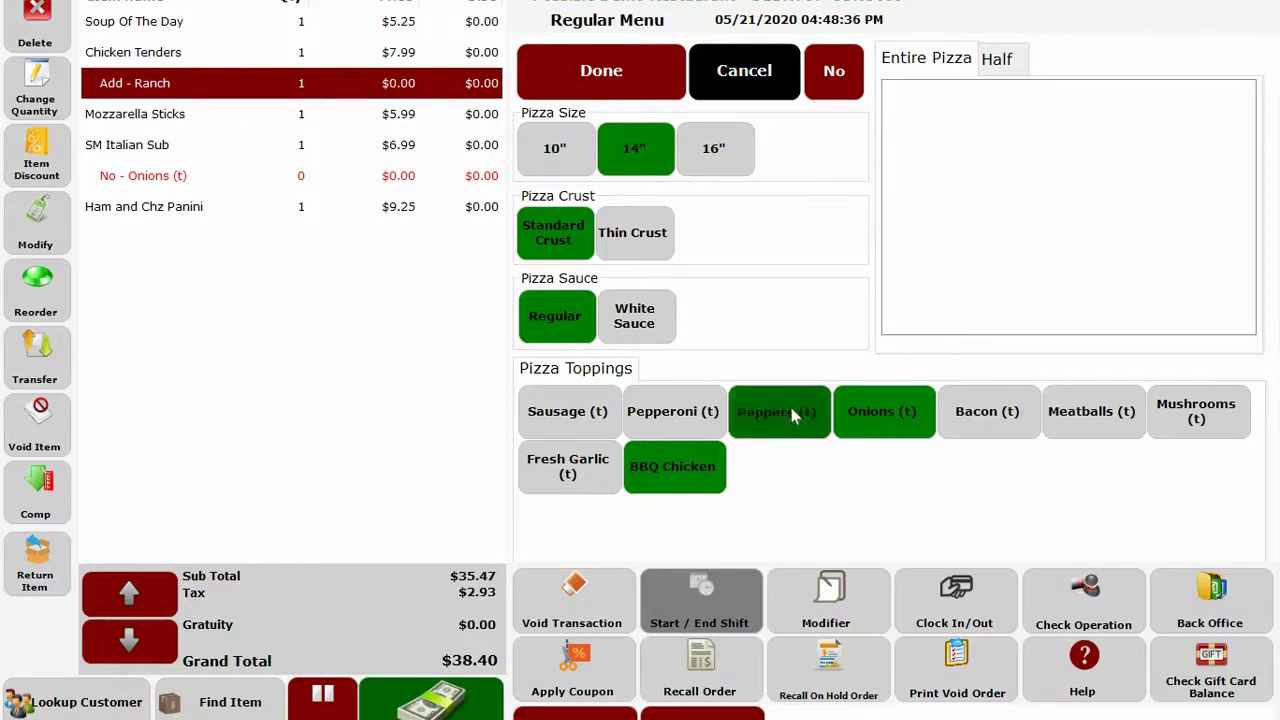
left_click(798, 412)
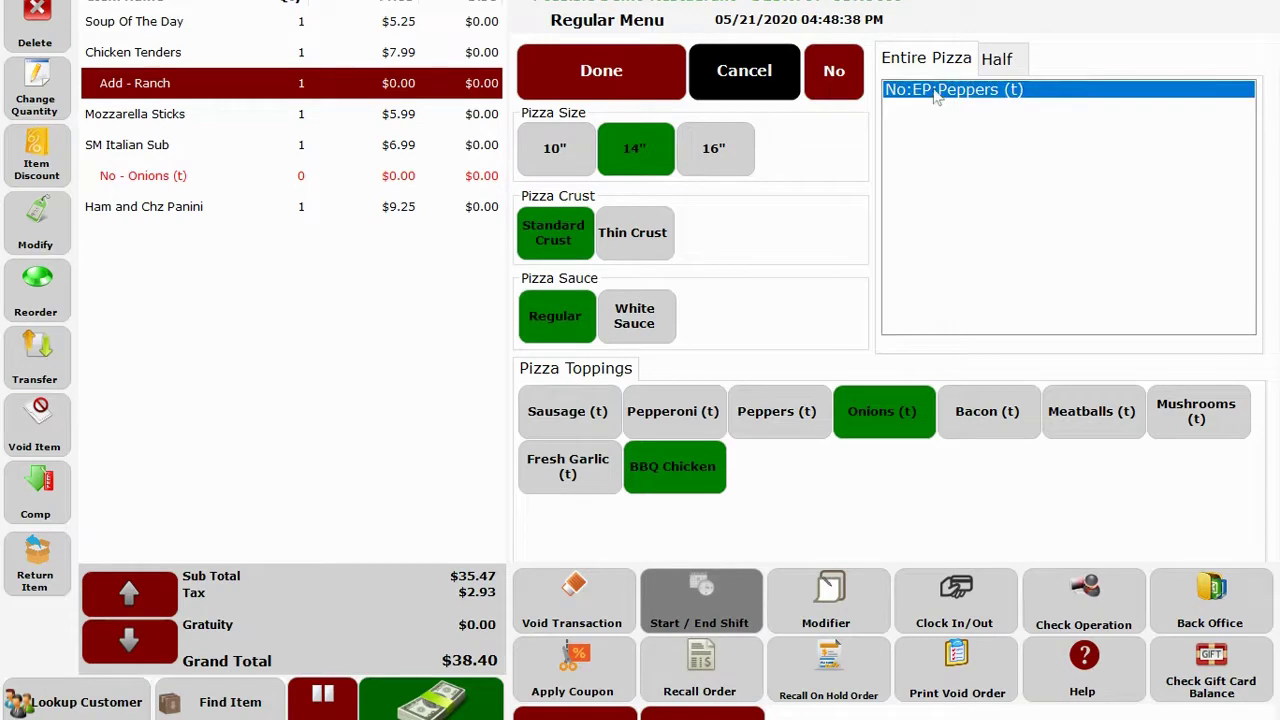
left_click(924, 179)
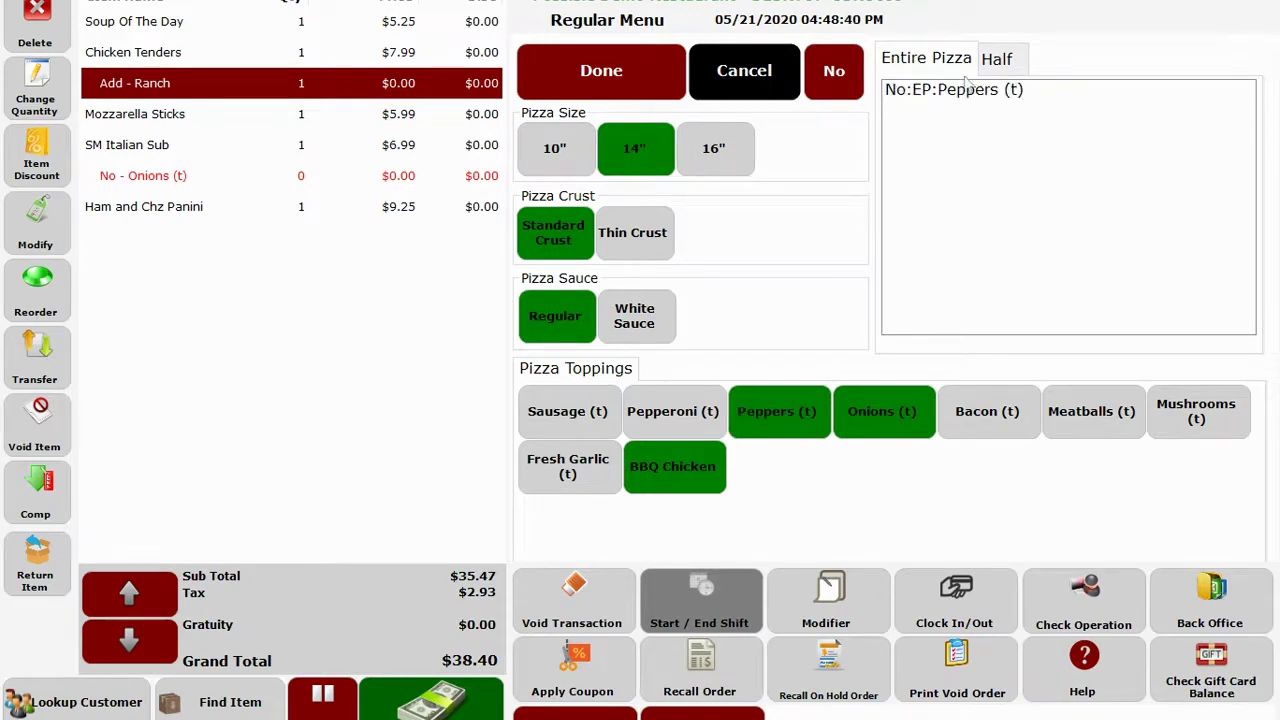
Top half one with bacon, meatballs and mushrooms, half two with fresh garlic and sausage.
left_click(990, 58)
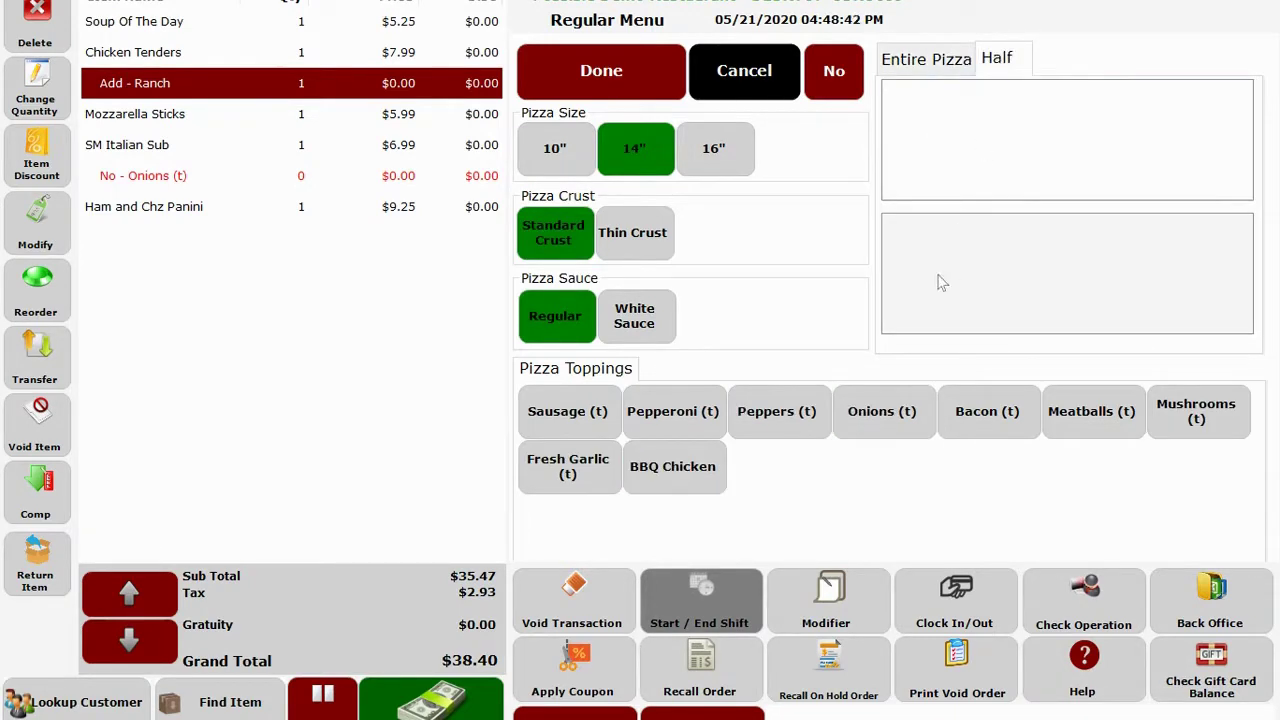
left_click(1000, 410)
left_click(1075, 418)
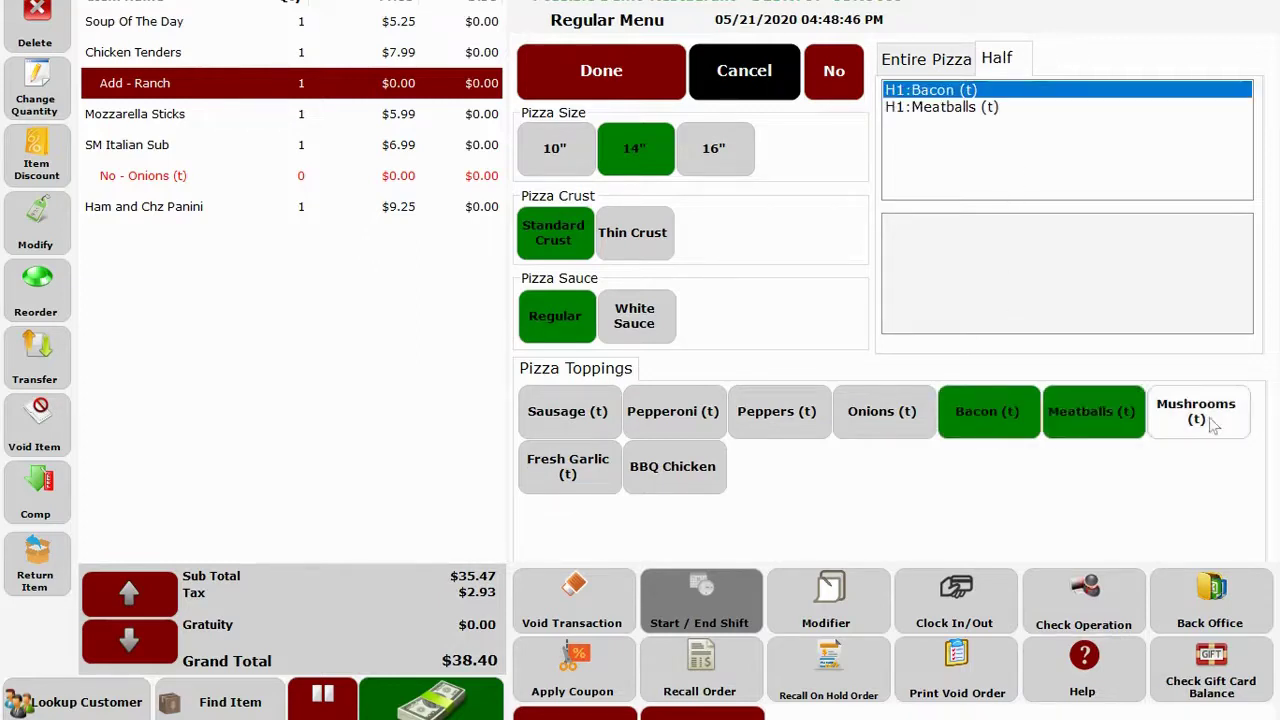
left_click(1206, 420)
left_click(908, 270)
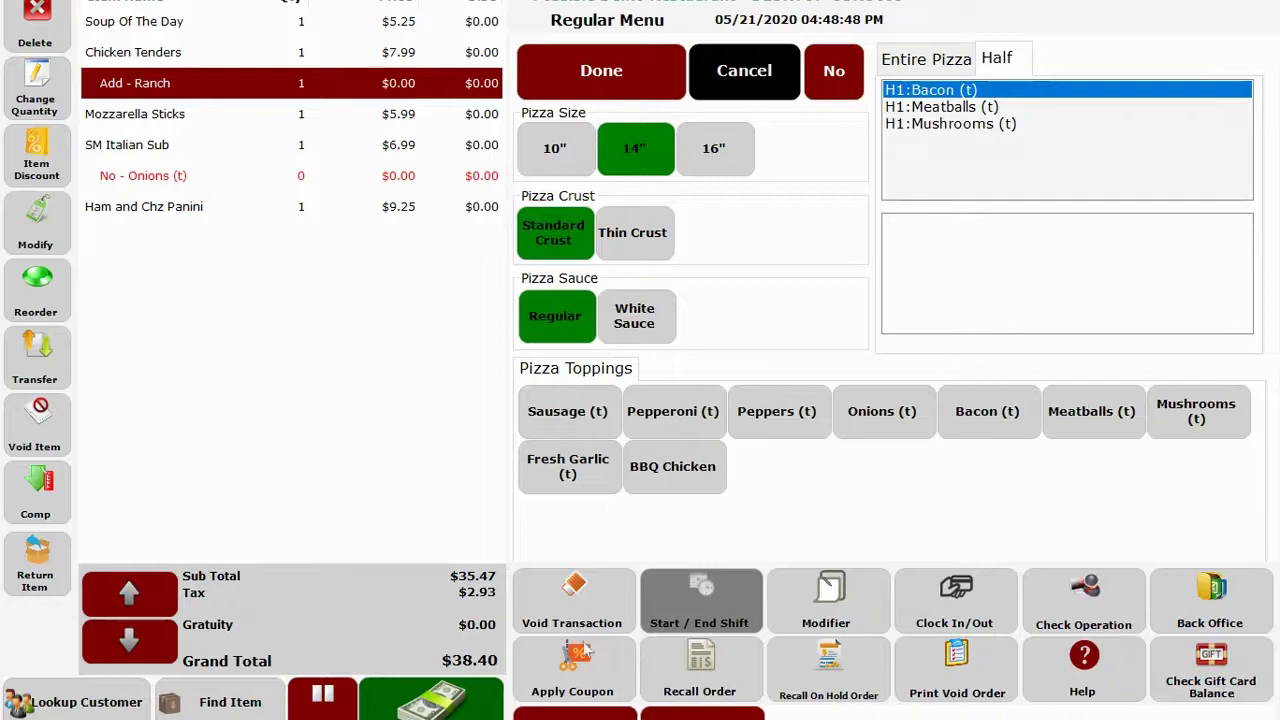
left_click(578, 468)
left_click(578, 416)
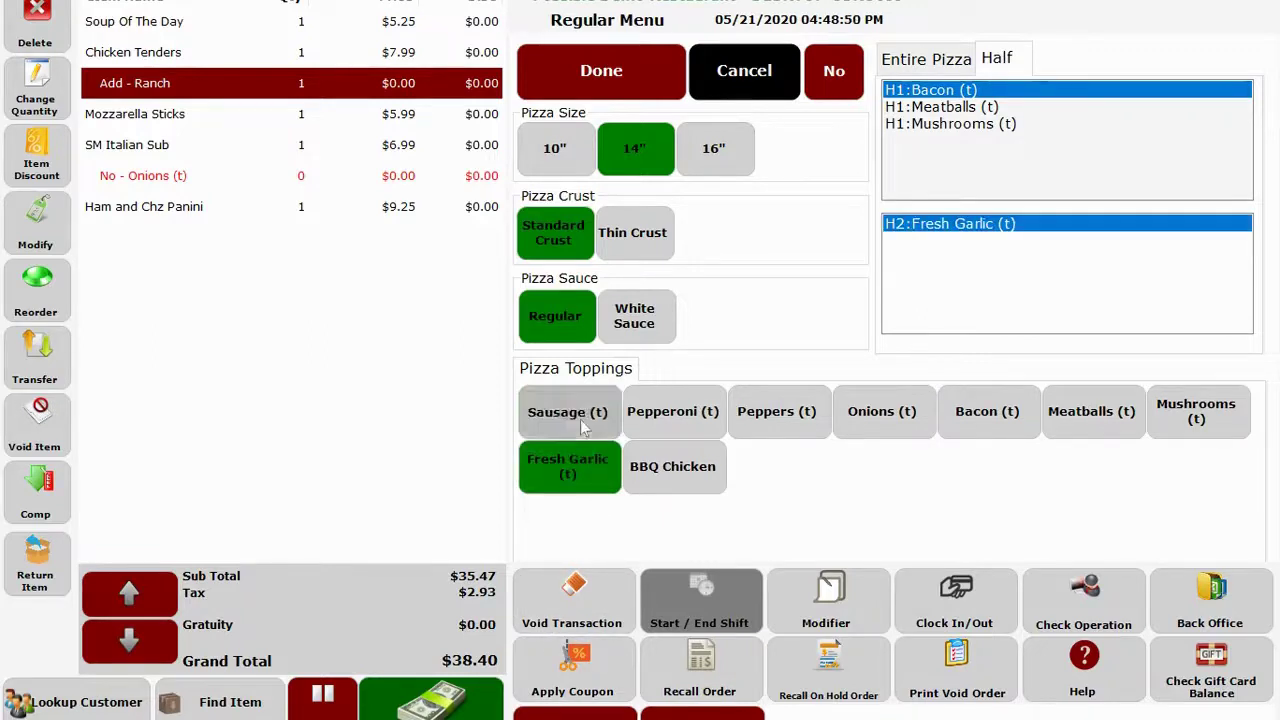
left_click(661, 428)
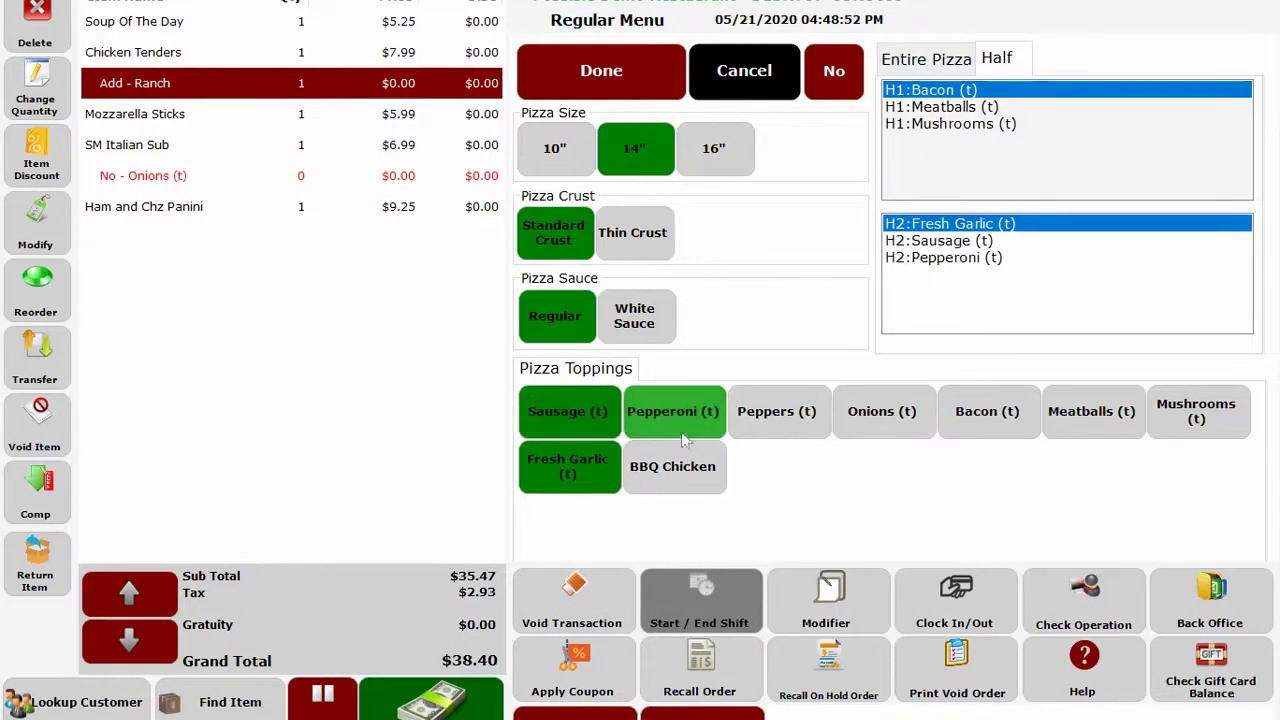
left_click(673, 425)
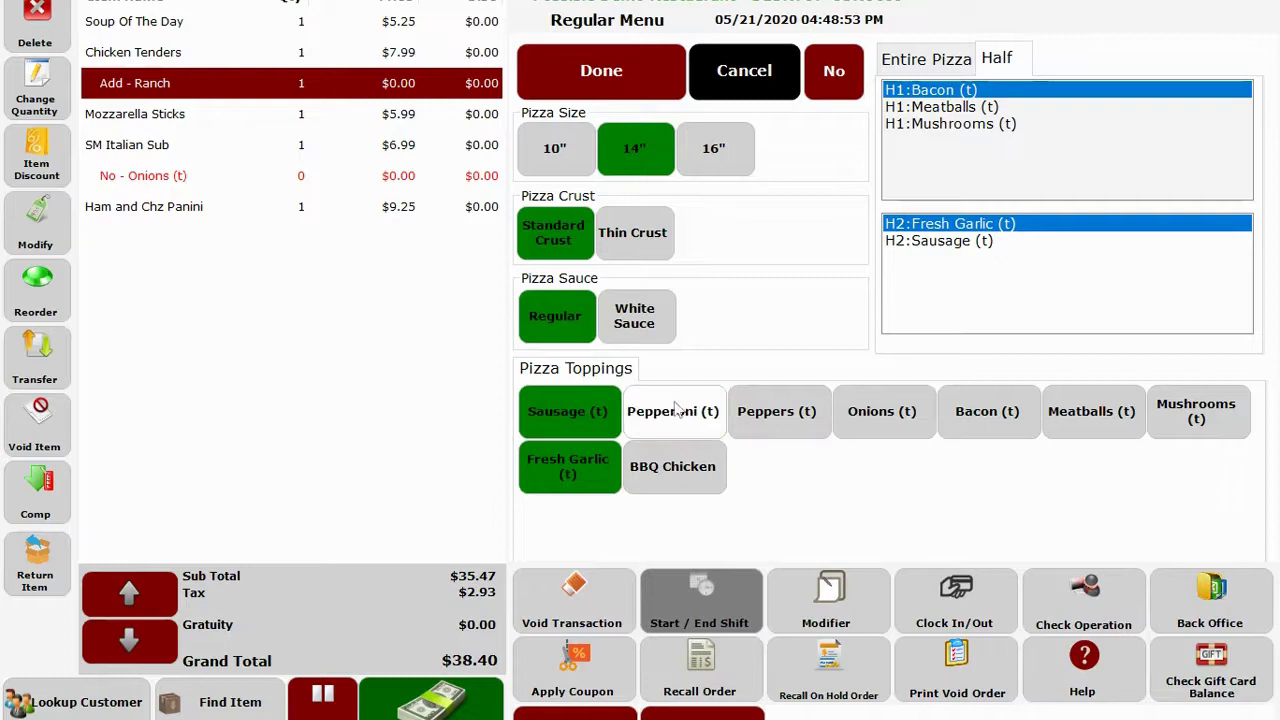
left_click(605, 80)
Review the pizza's H1 and H2 topping lines on the check.
left_click(170, 394)
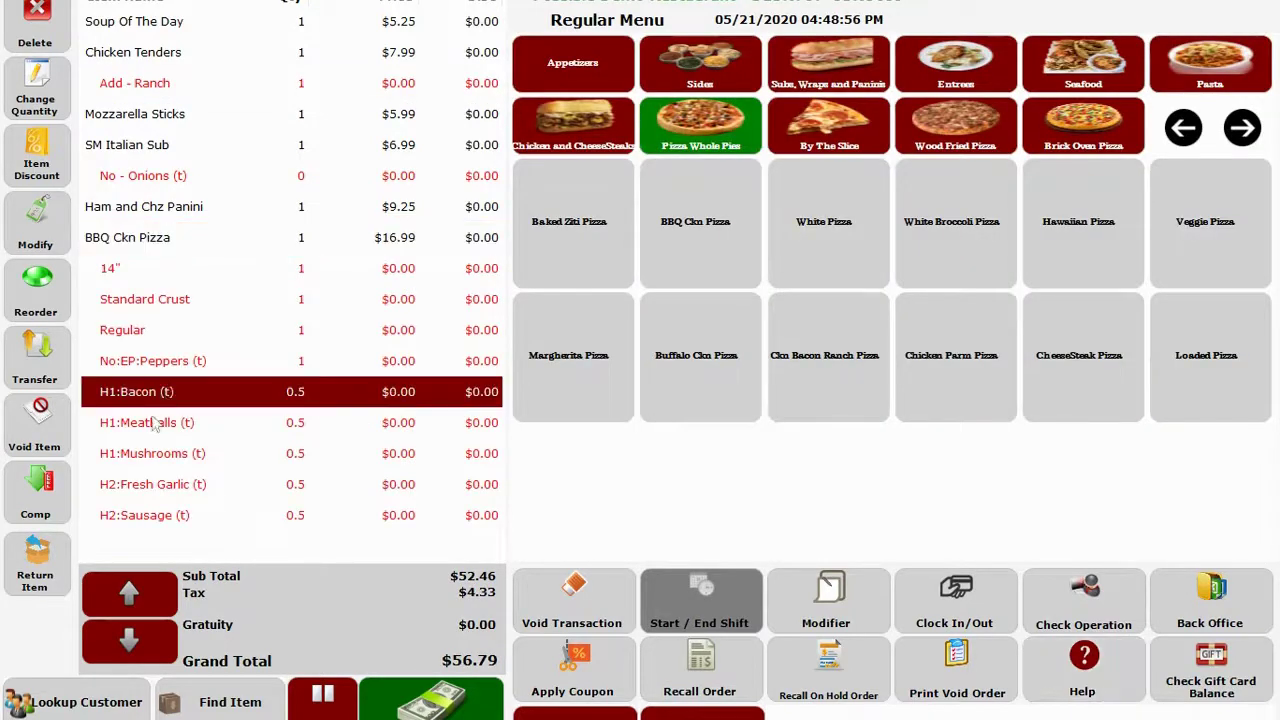
left_click(152, 424)
left_click(141, 460)
left_click(141, 489)
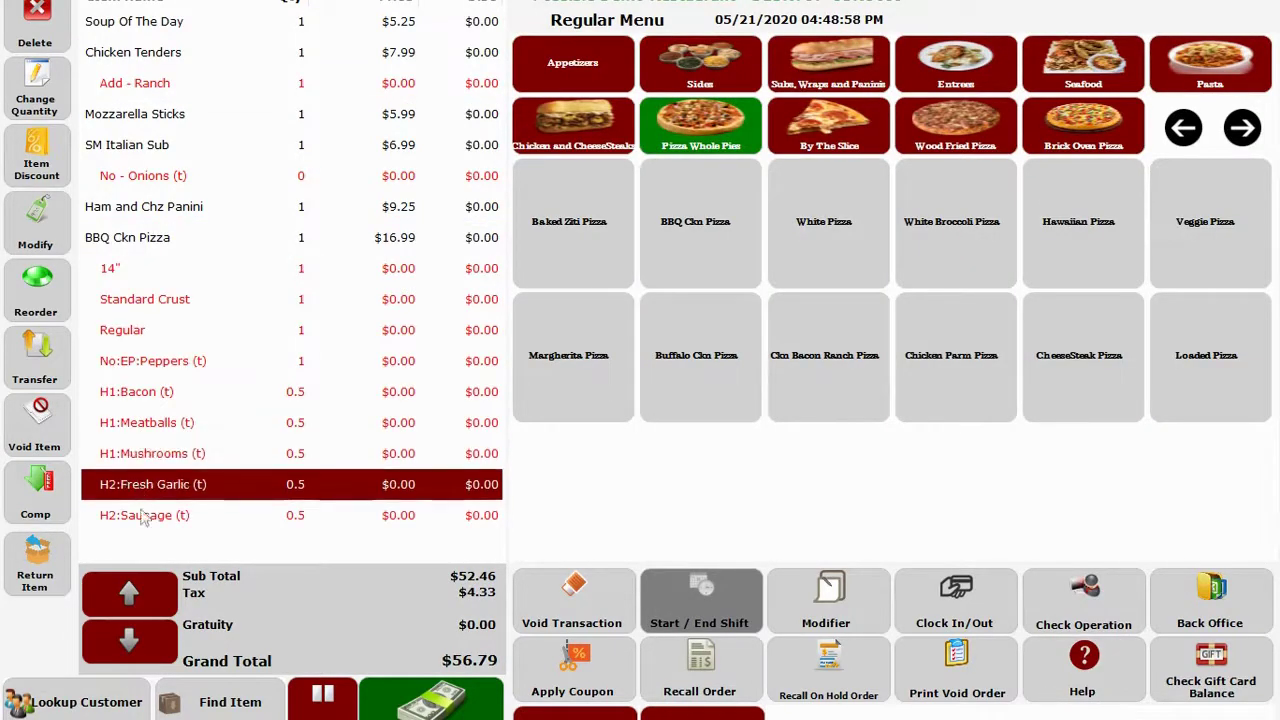
left_click(142, 516)
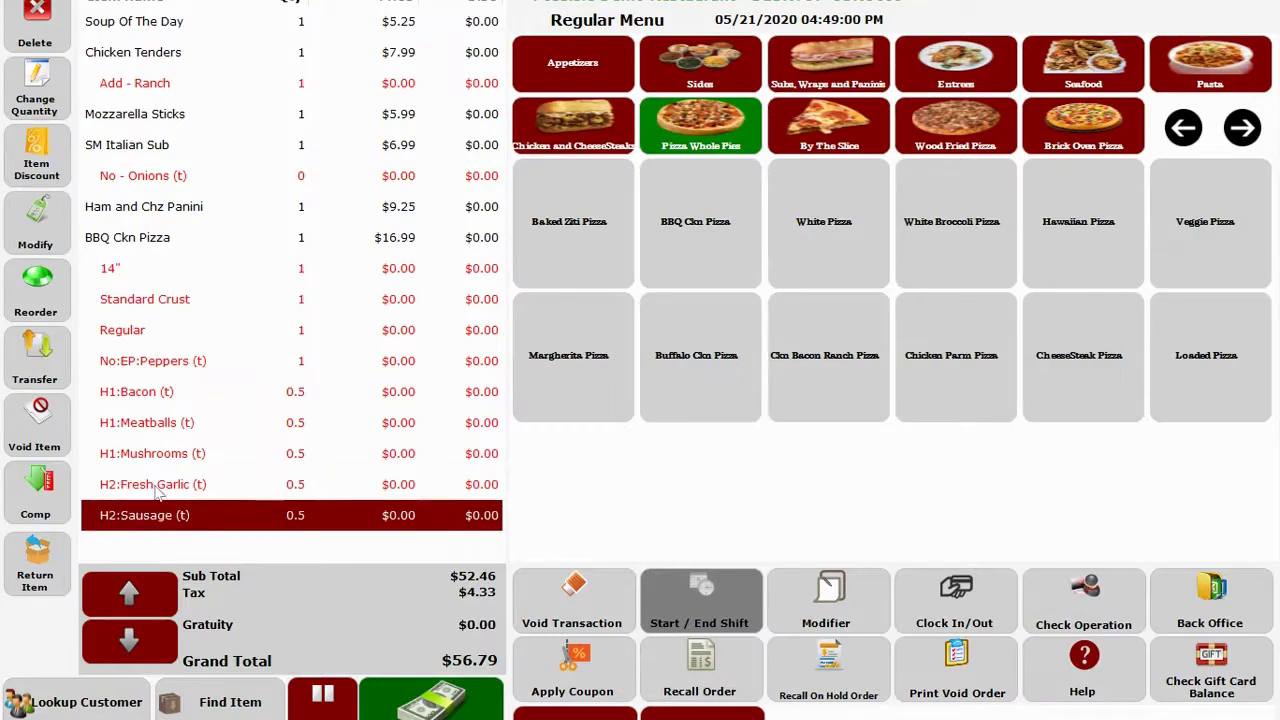
left_click(155, 489)
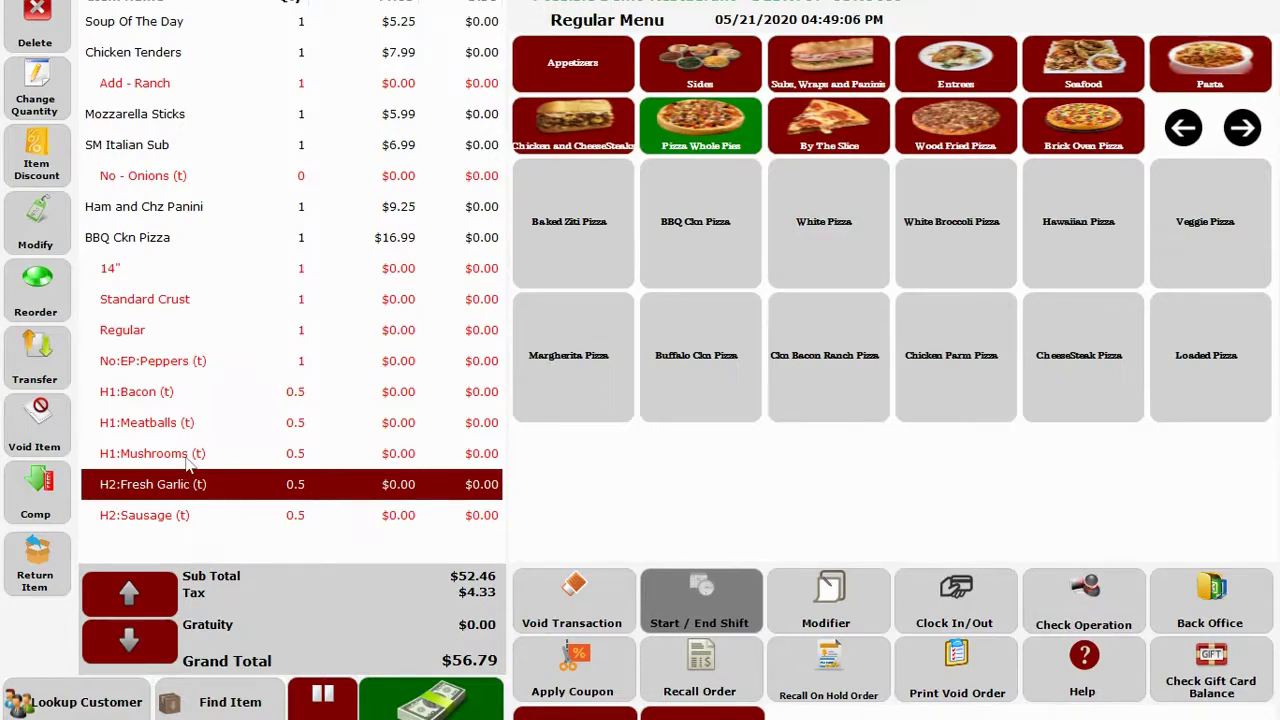
Split the $56.79 check evenly into three $18.93 checks.
left_click(410, 700)
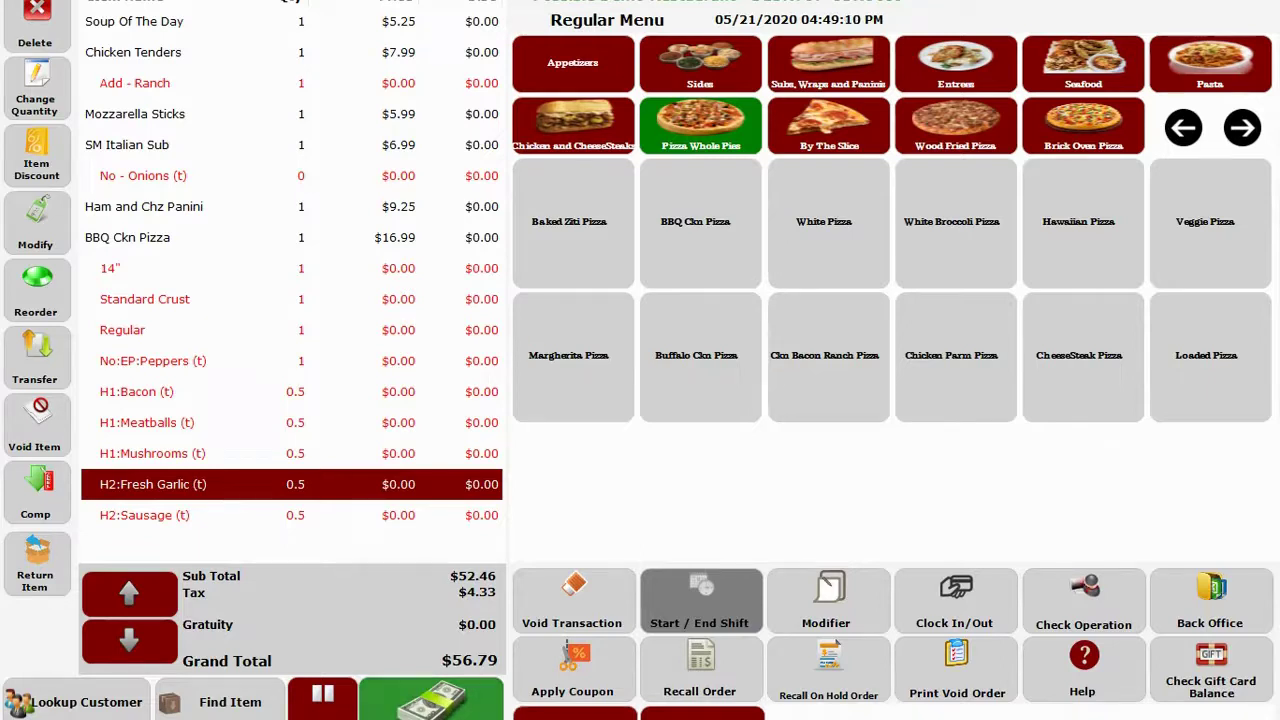
left_click(461, 708)
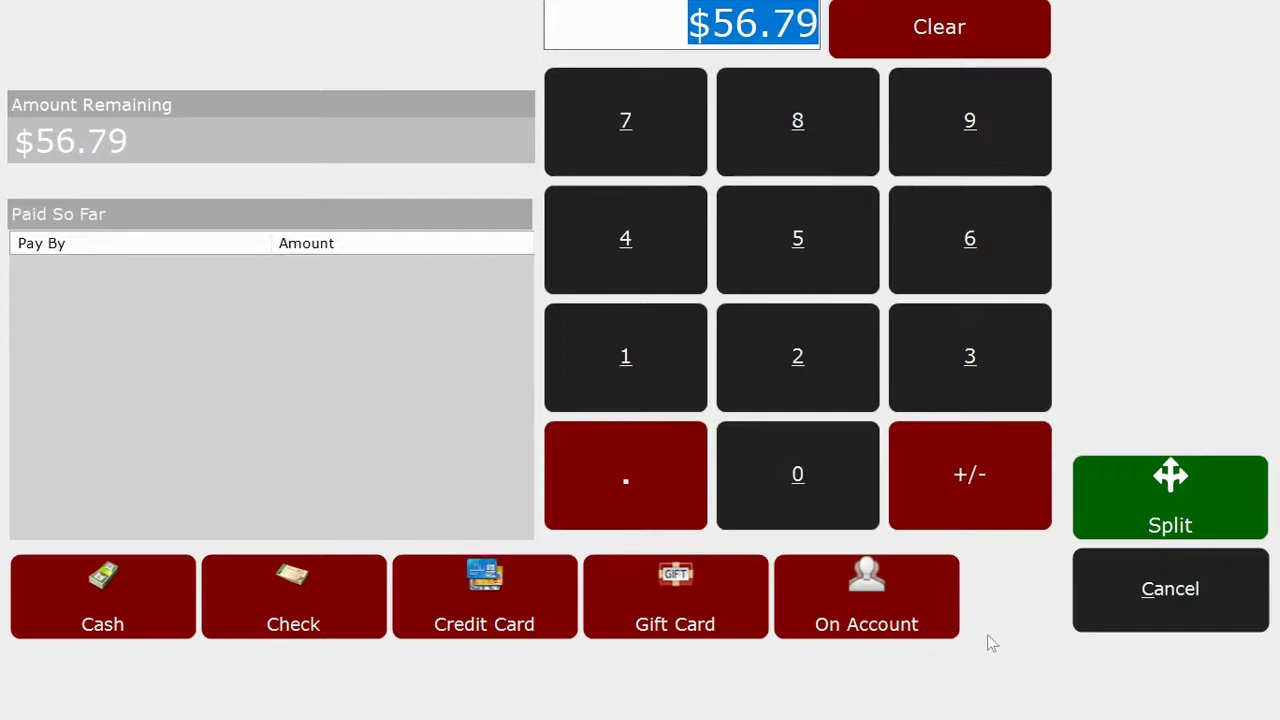
left_click(1149, 495)
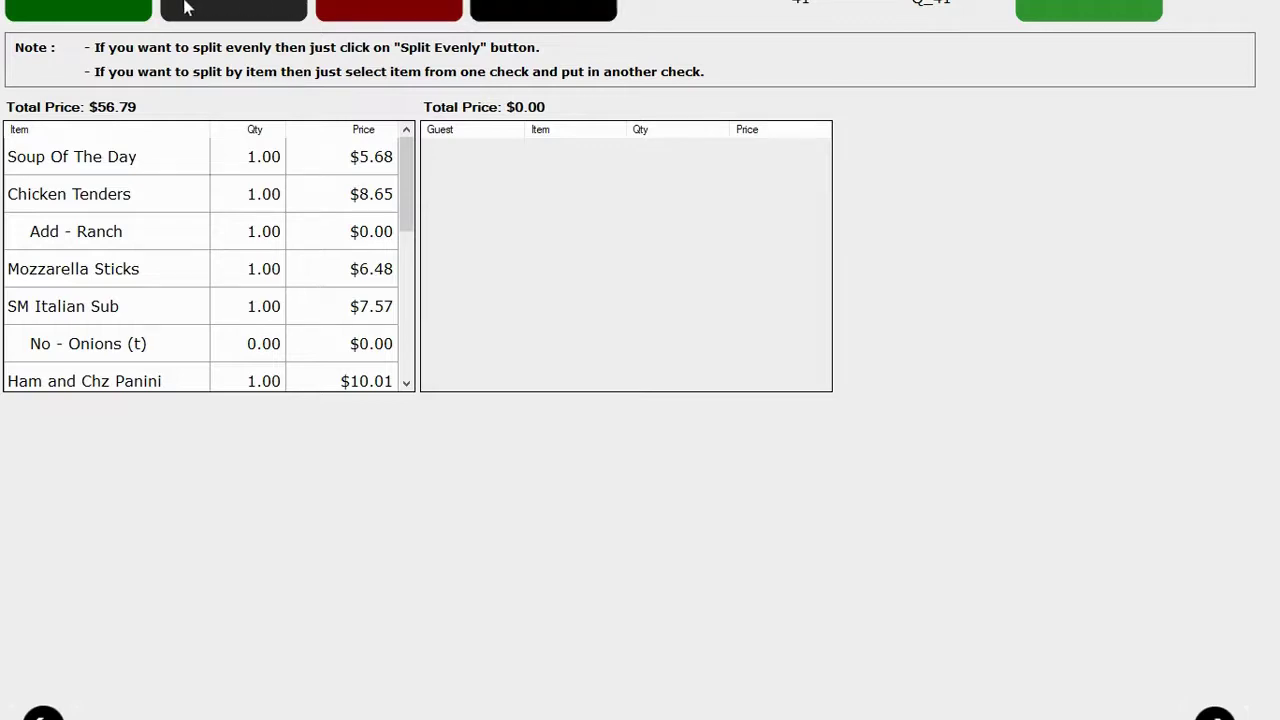
left_click(100, 5)
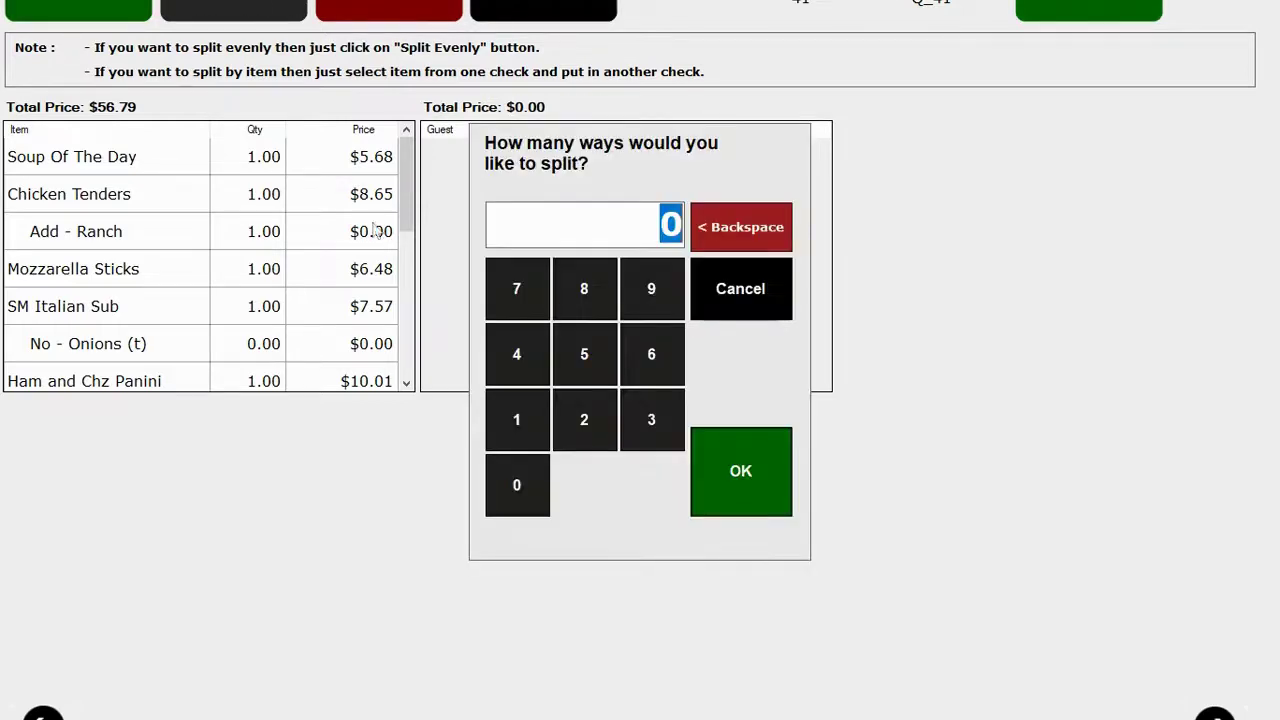
left_click(651, 419)
left_click(757, 466)
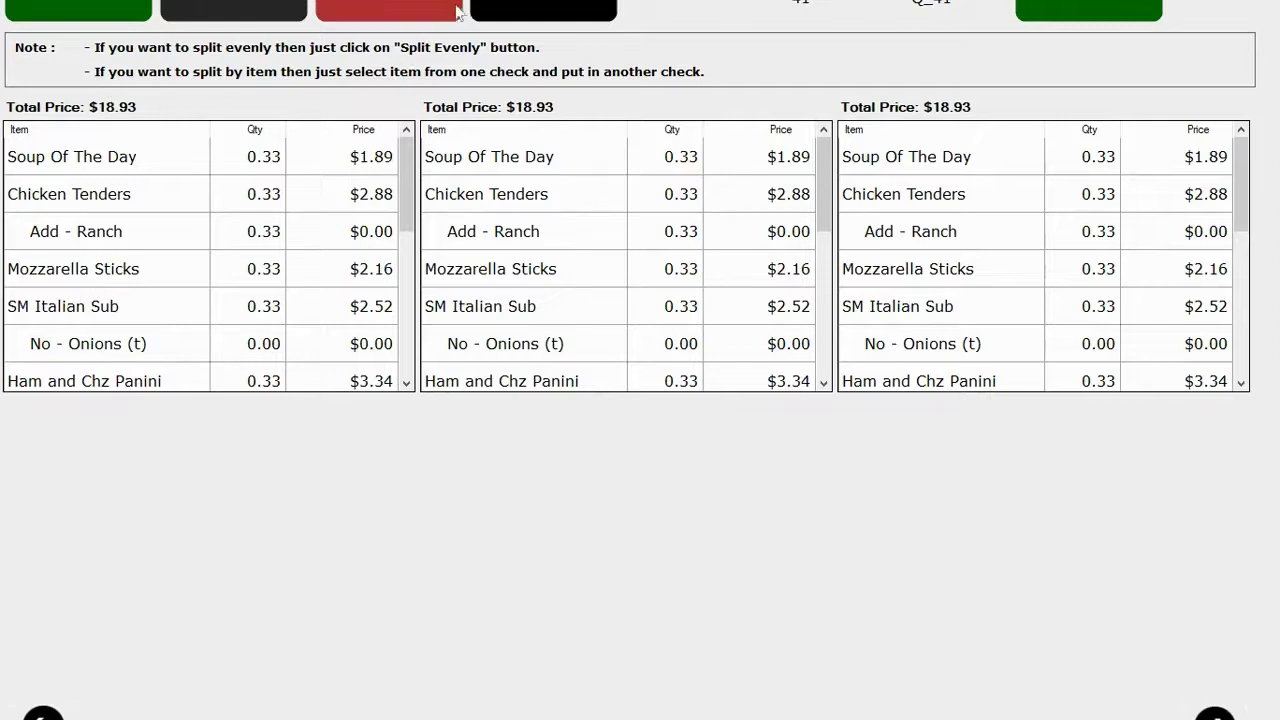
Dismiss the split-by-quantity warning, finish the split and put the three checks on hold.
left_click(390, 10)
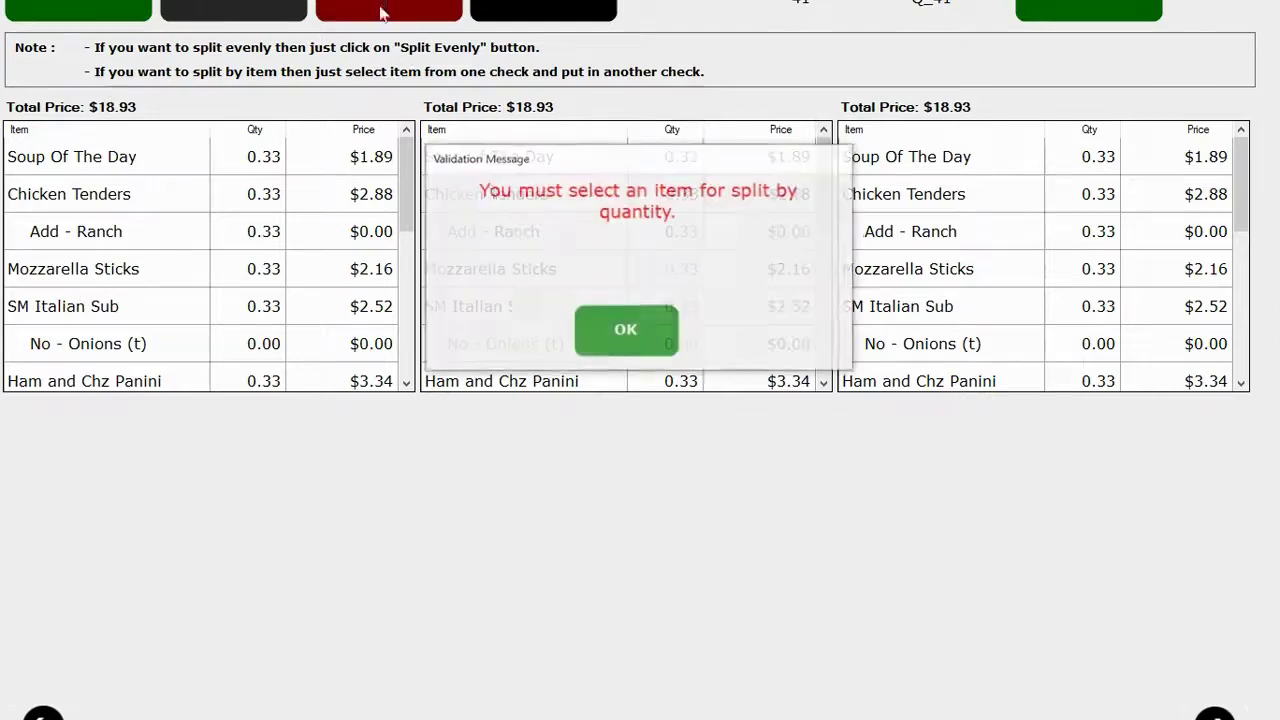
left_click(631, 336)
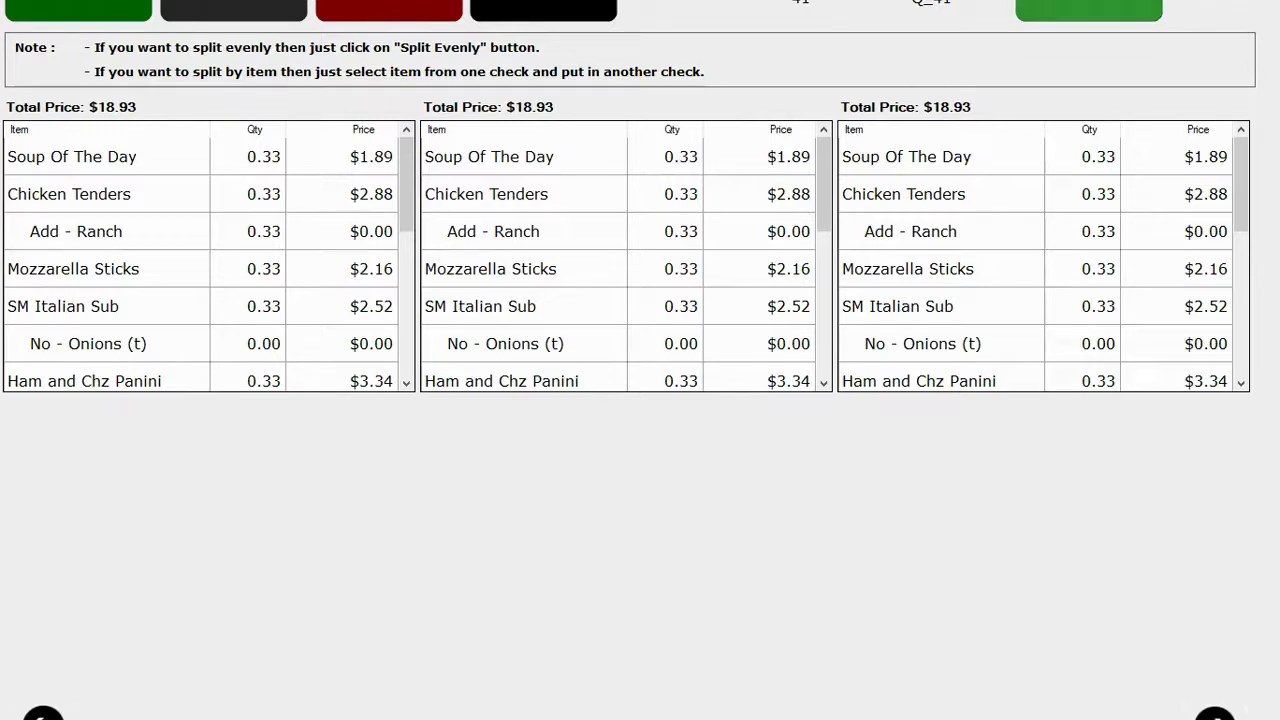
left_click(1088, 8)
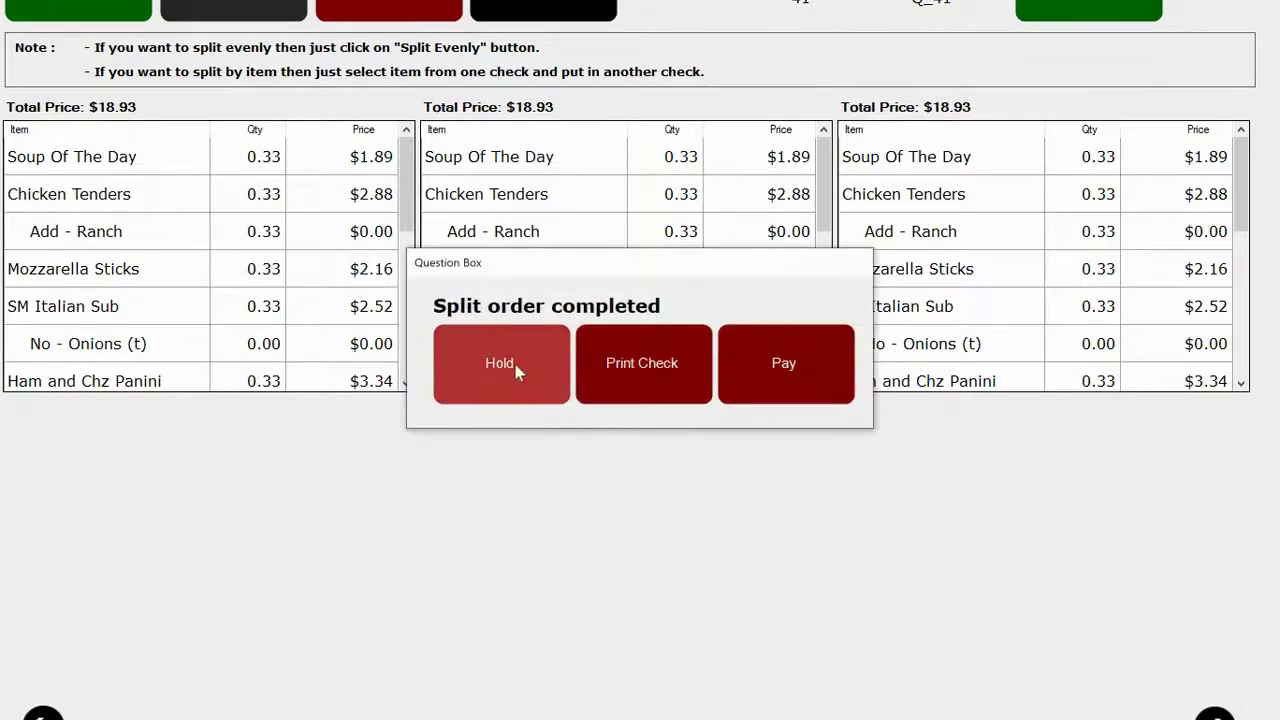
left_click(515, 364)
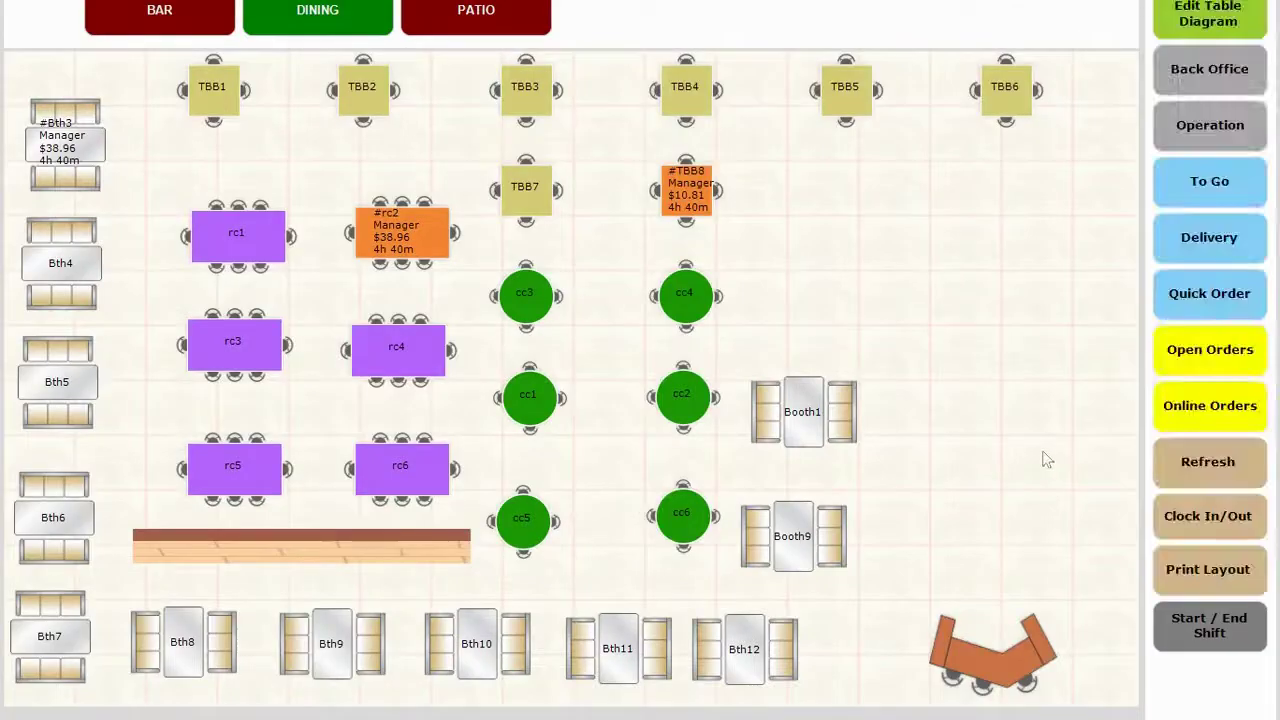
left_click(1200, 305)
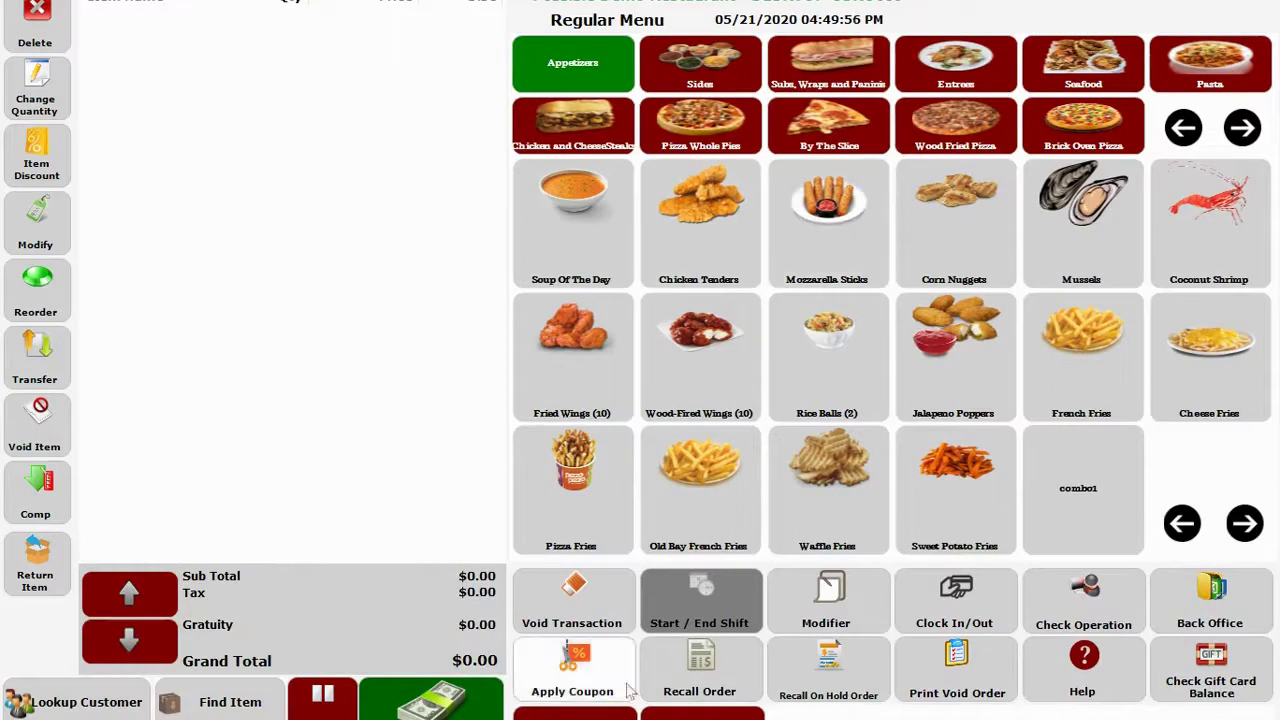
left_click(575, 713)
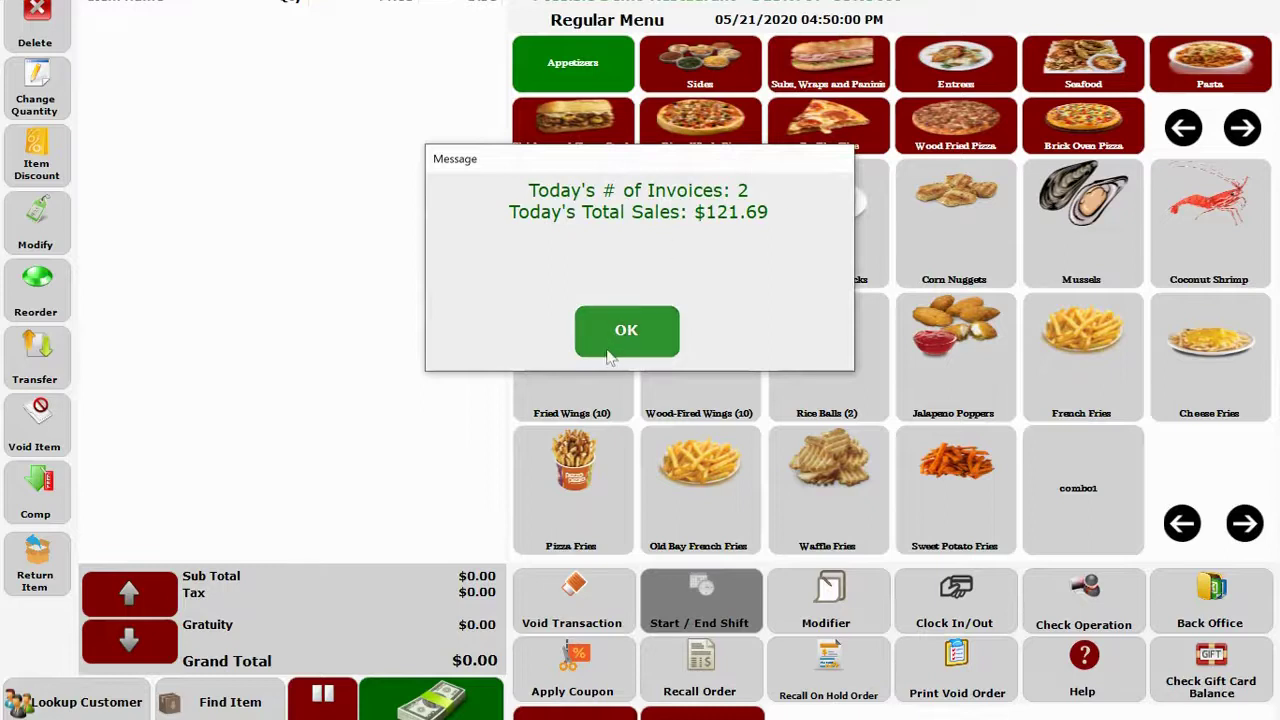
left_click(606, 342)
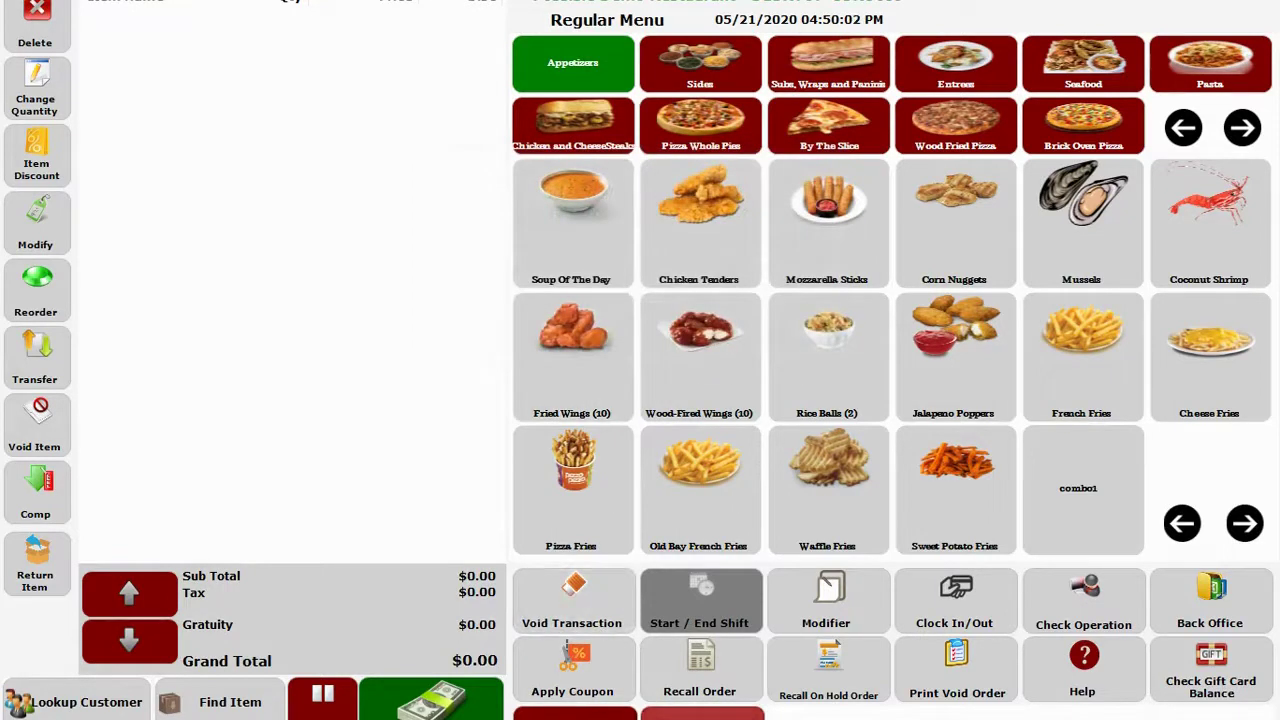
left_click(702, 713)
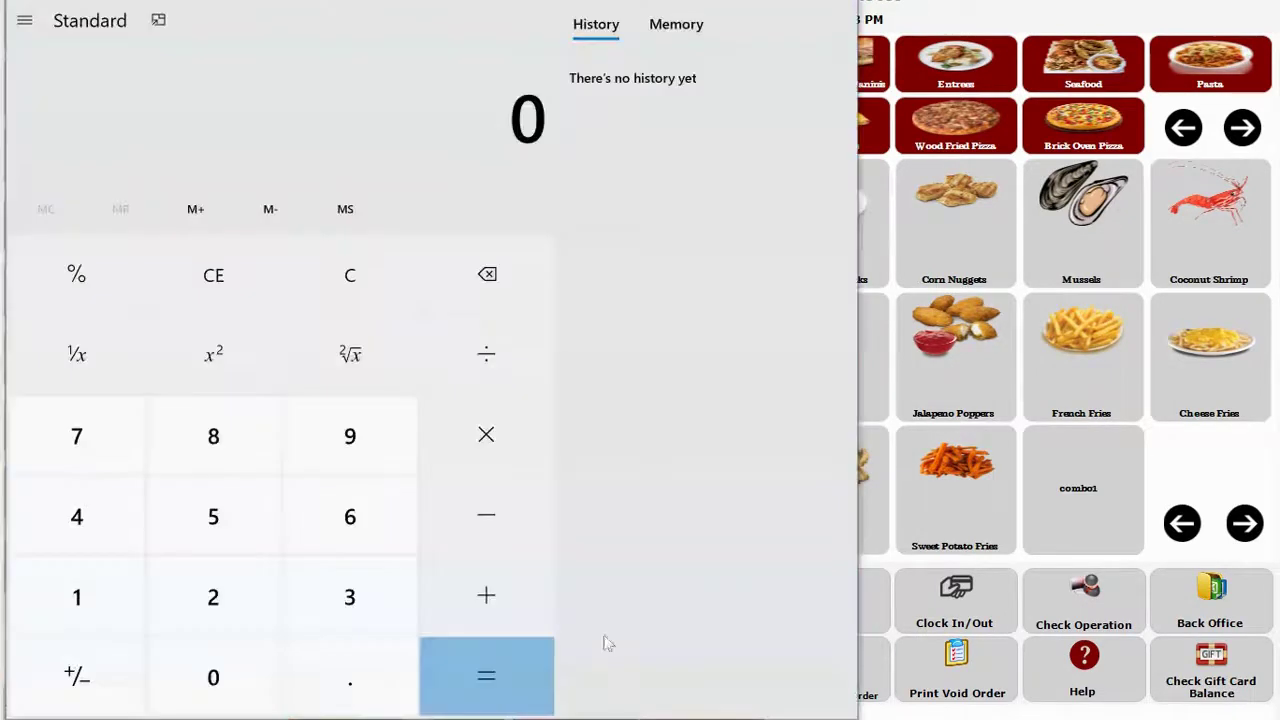
left_click(835, 5)
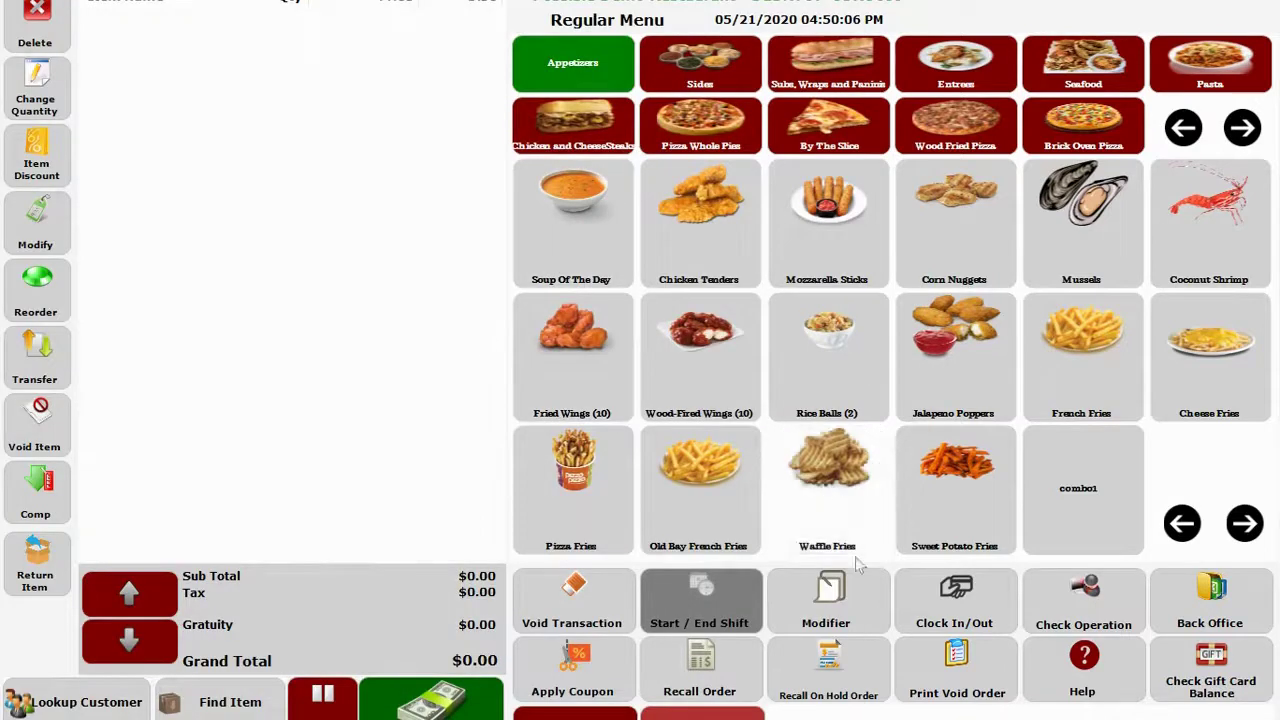
left_click(700, 675)
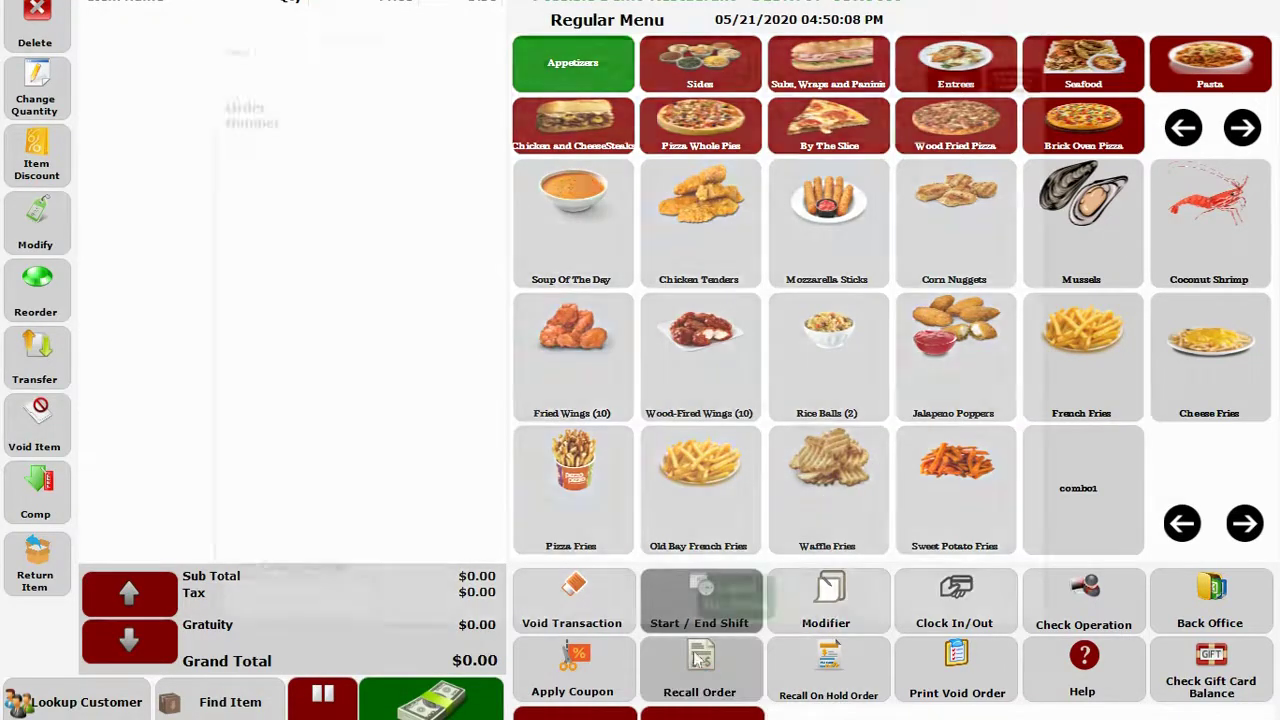
left_click(608, 300)
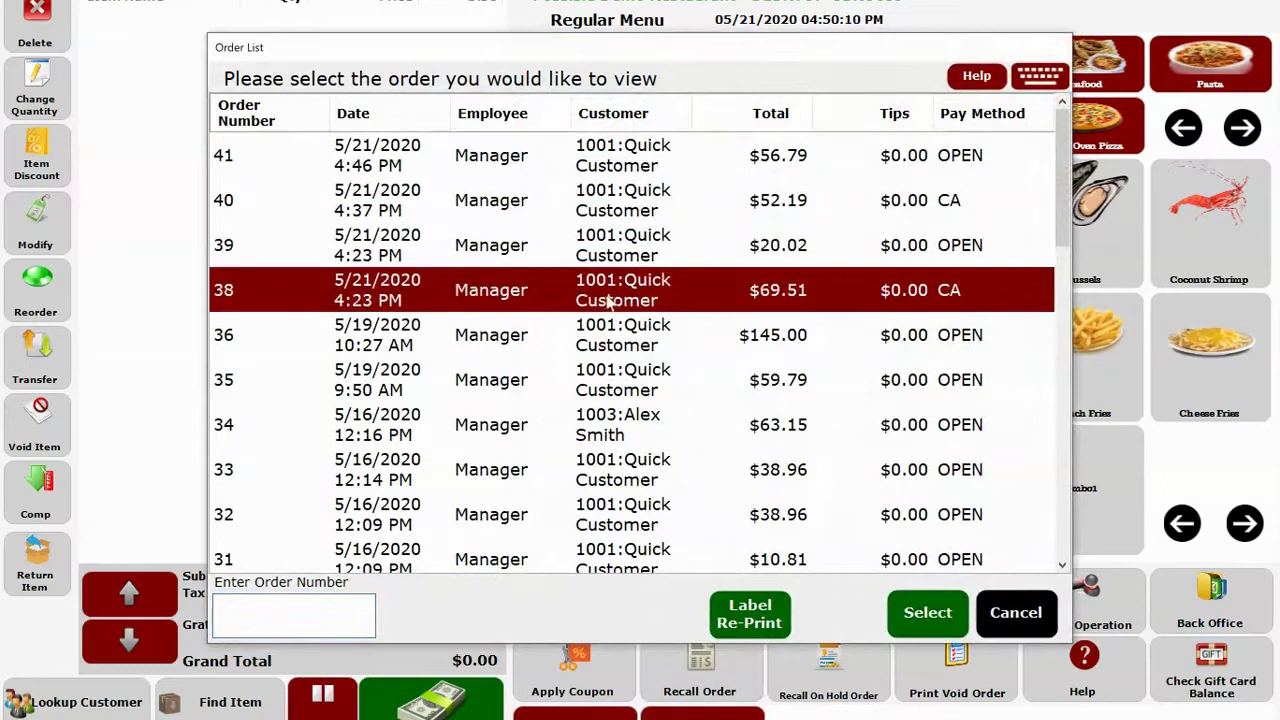
left_click(609, 338)
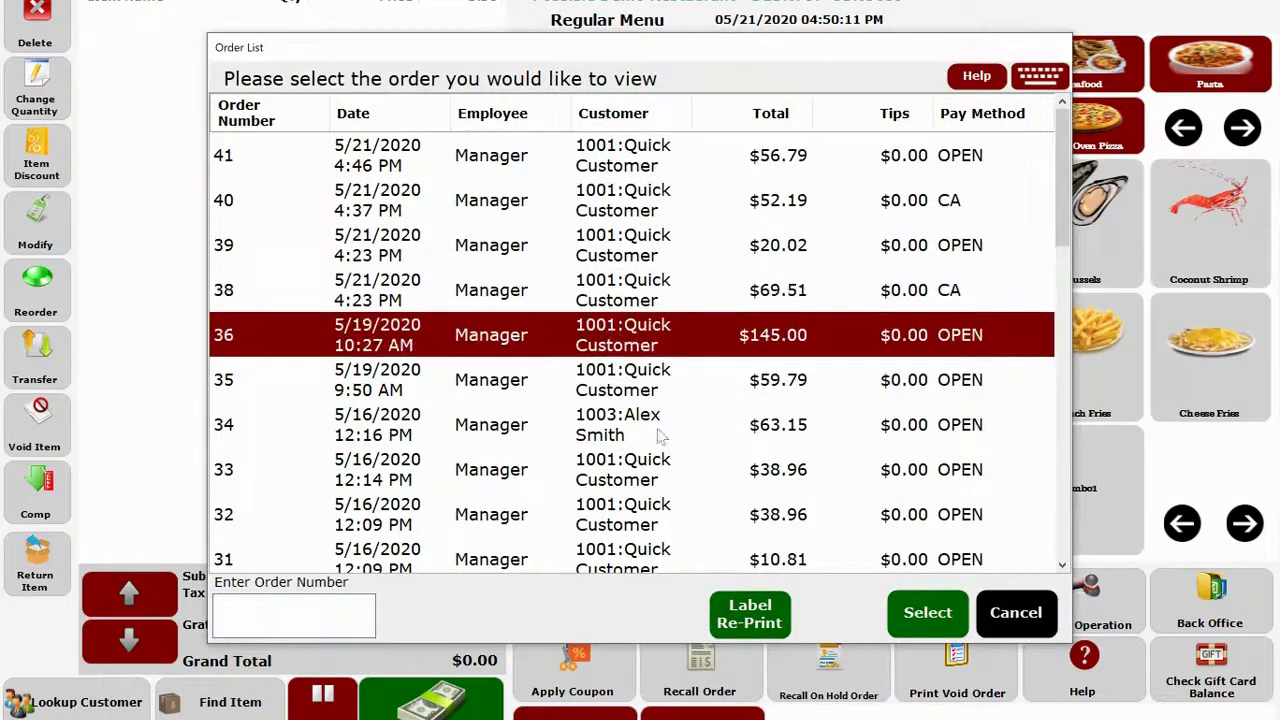
left_click(1010, 610)
left_click(1188, 676)
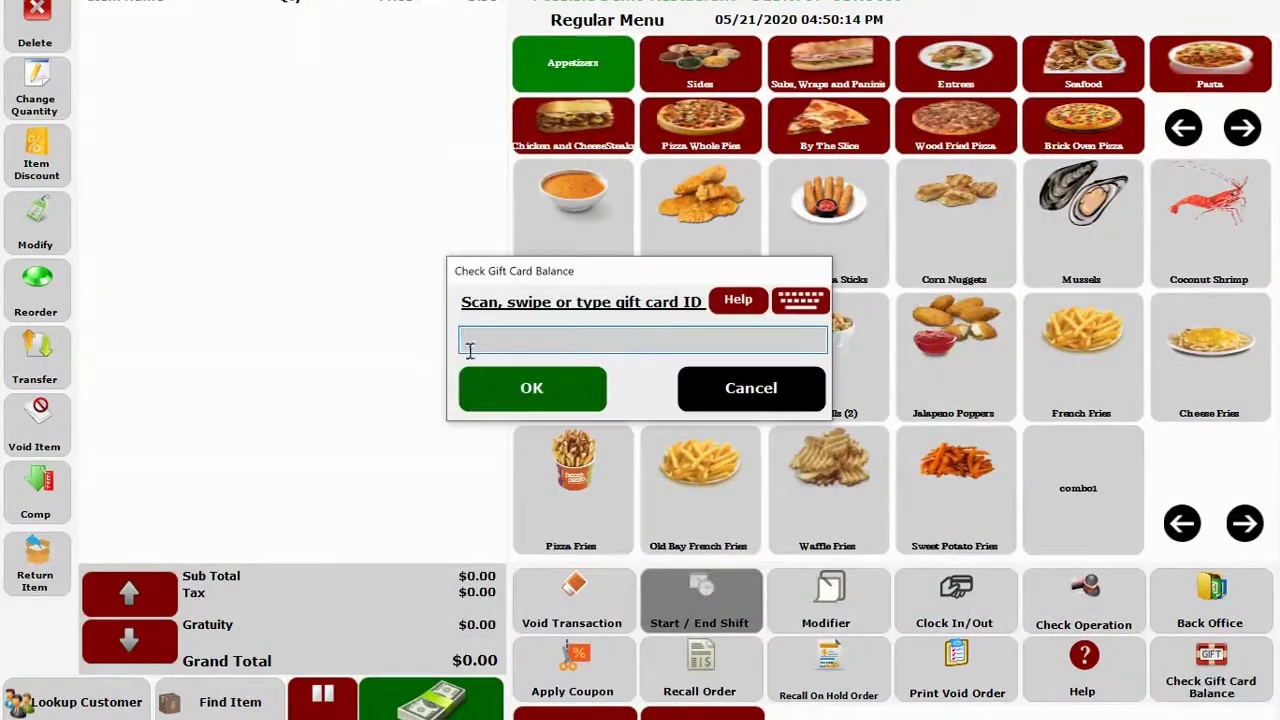
left_click(729, 392)
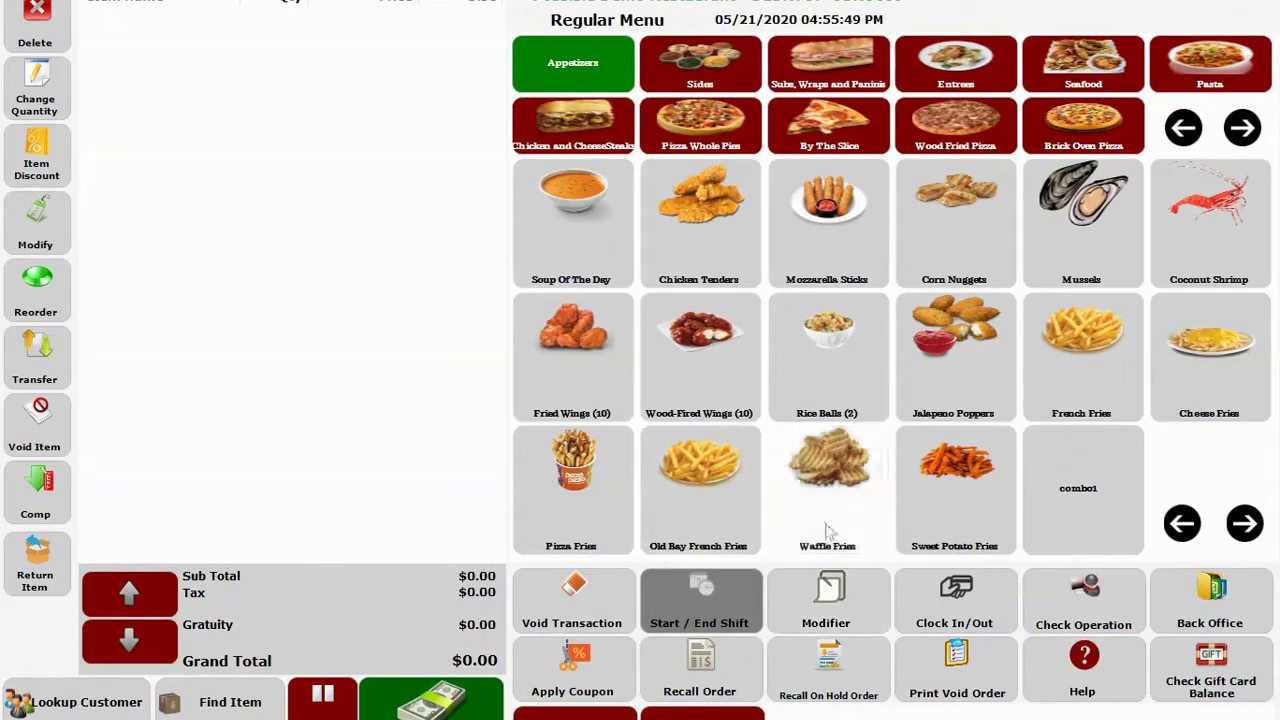
Open Back Office, browse the Store, Station and Masters tabs, and peek at Customer Loyalty.
left_click(1187, 612)
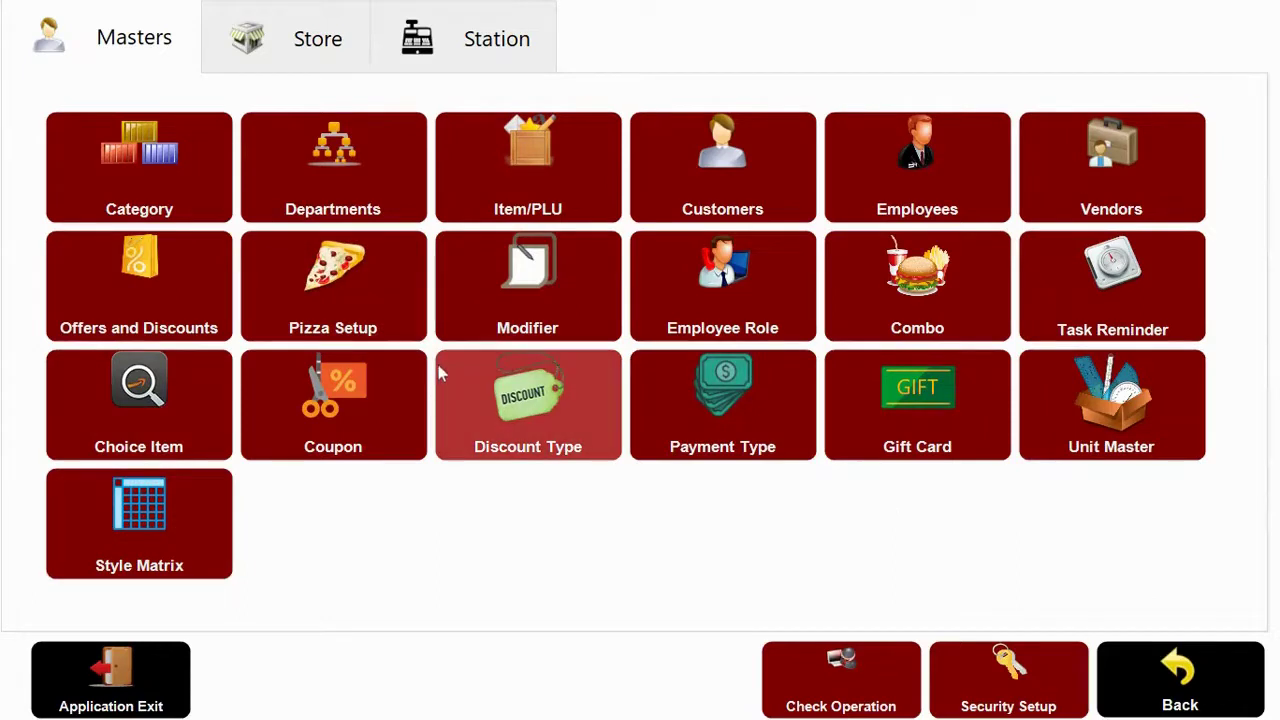
left_click(271, 40)
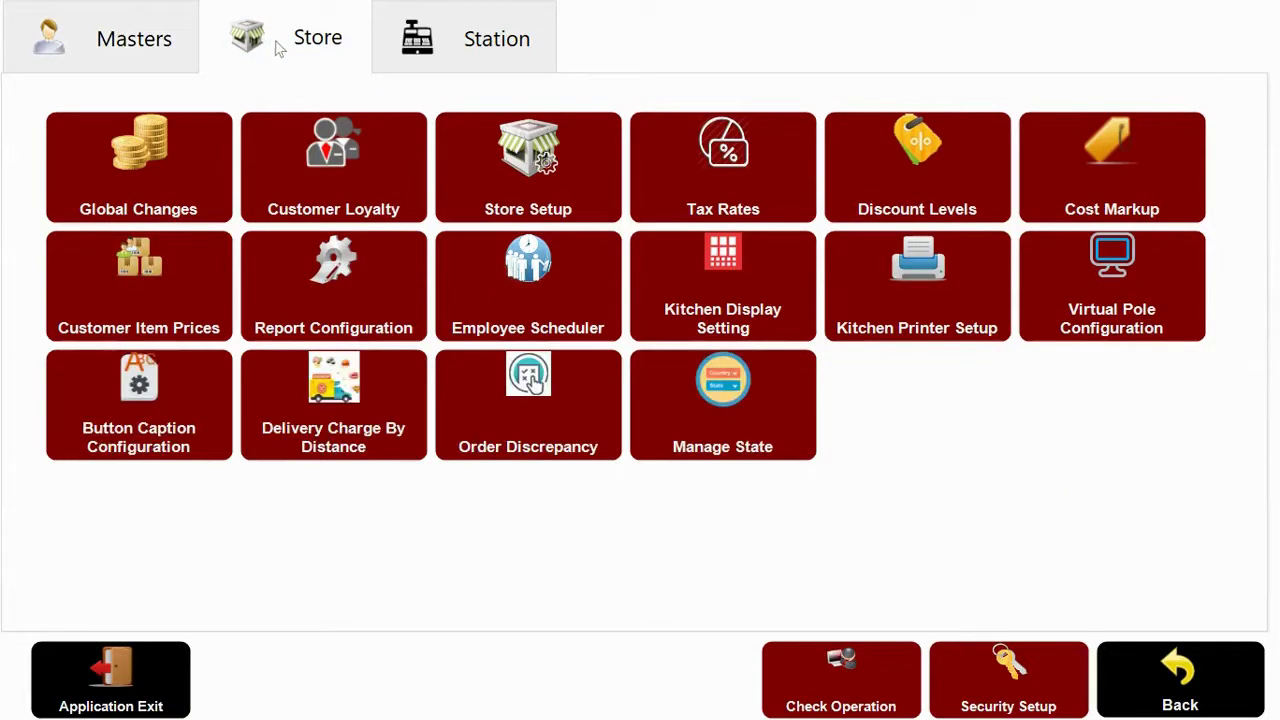
left_click(488, 48)
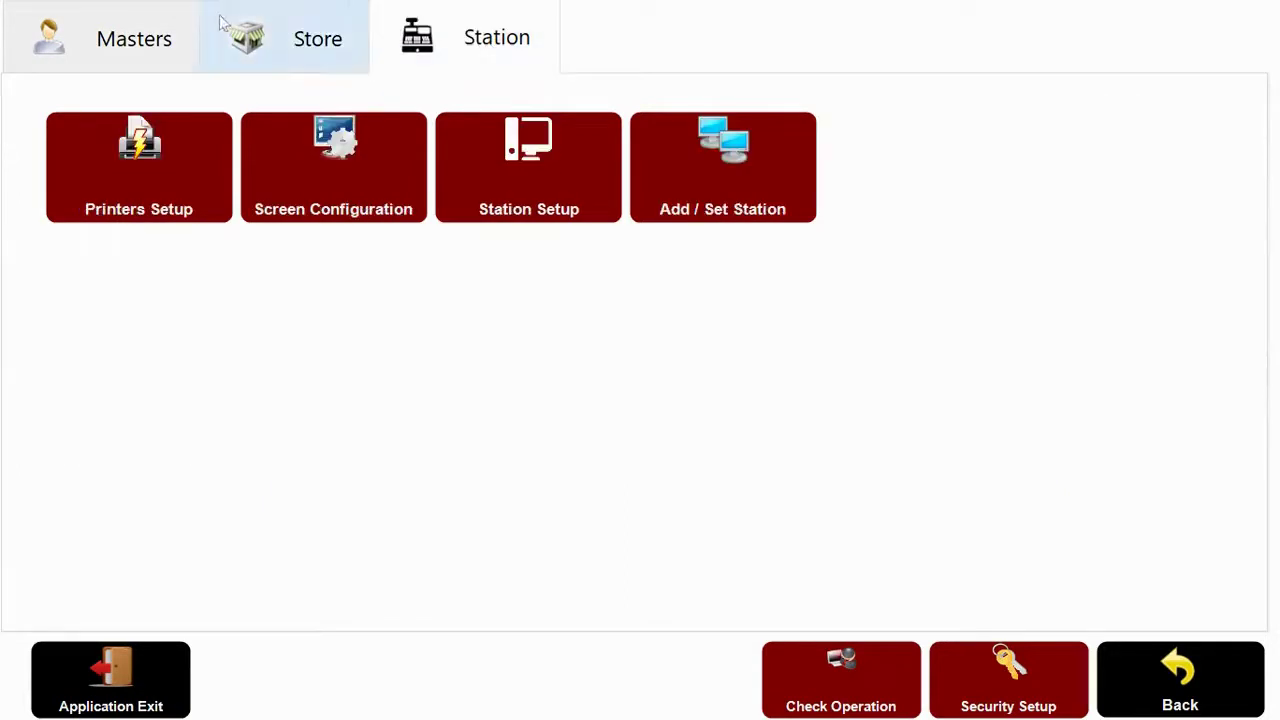
left_click(120, 38)
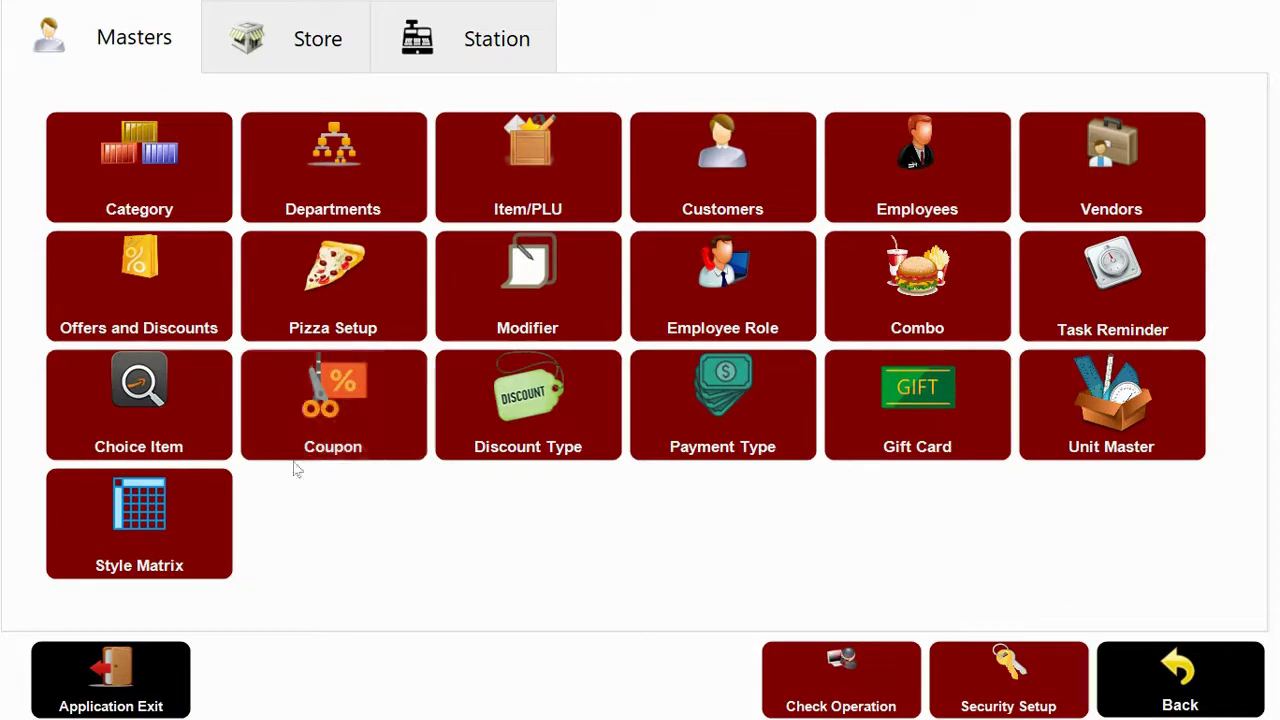
left_click(305, 35)
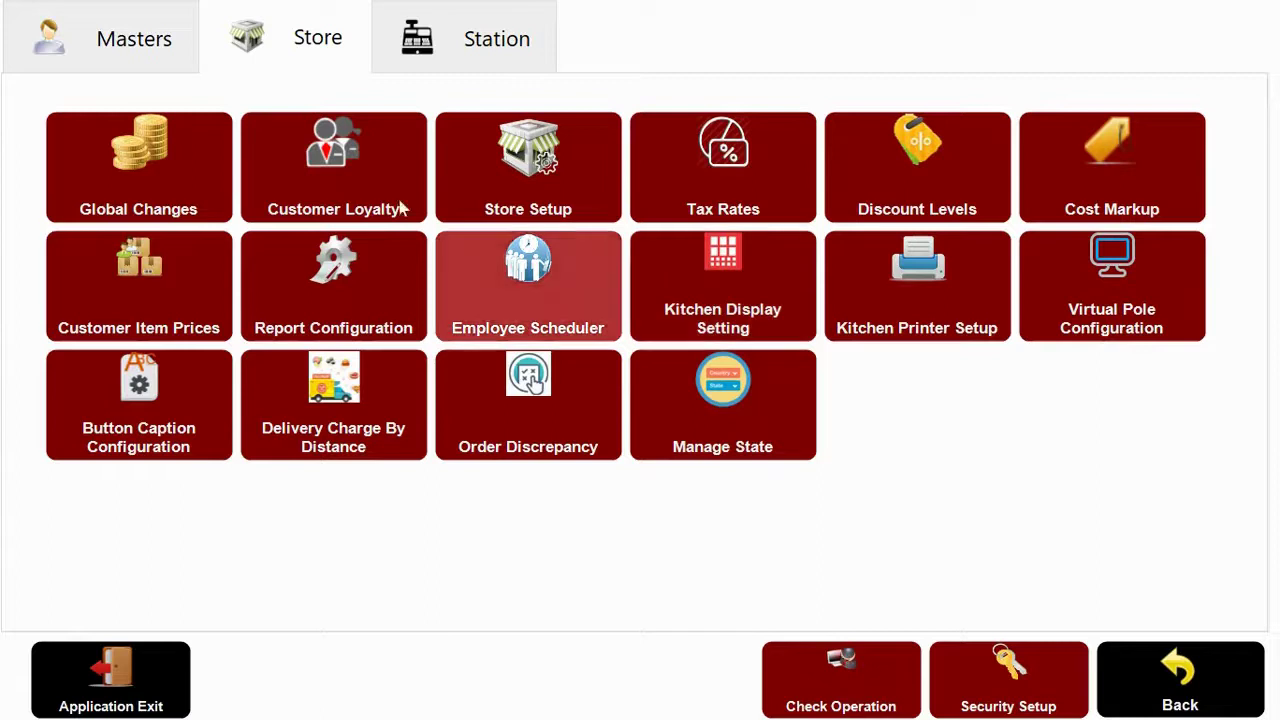
left_click(281, 168)
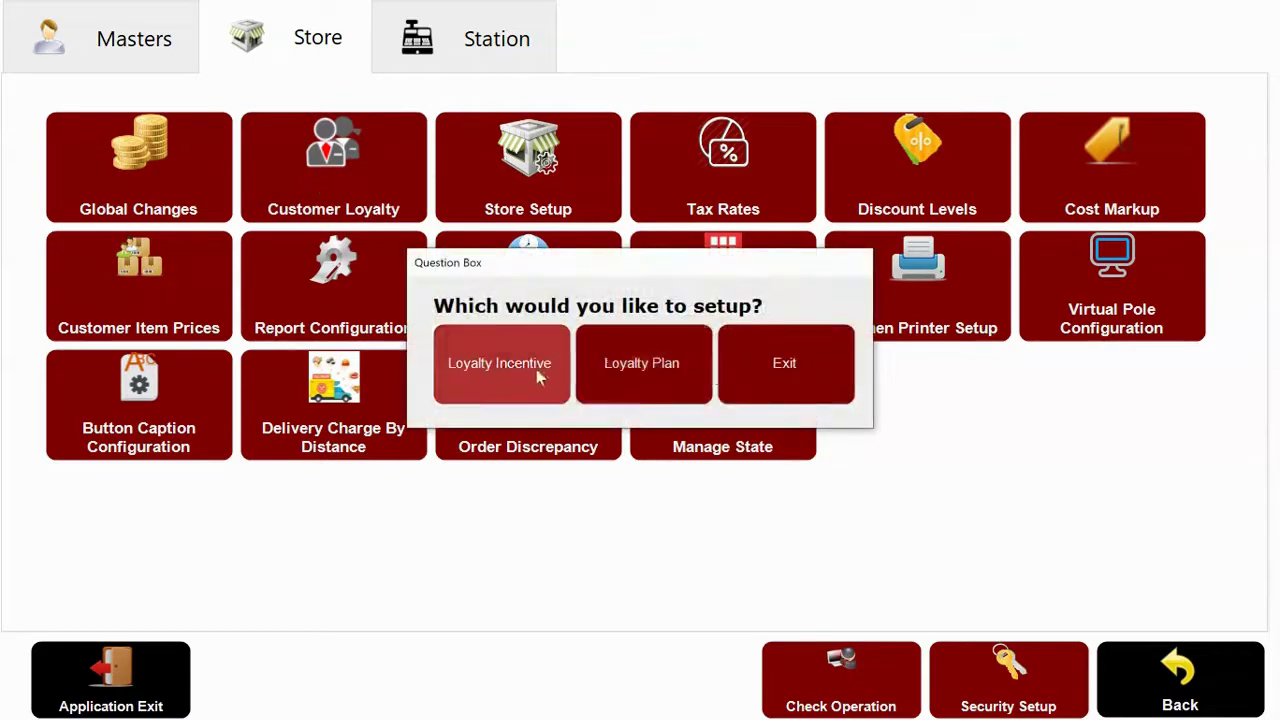
left_click(795, 379)
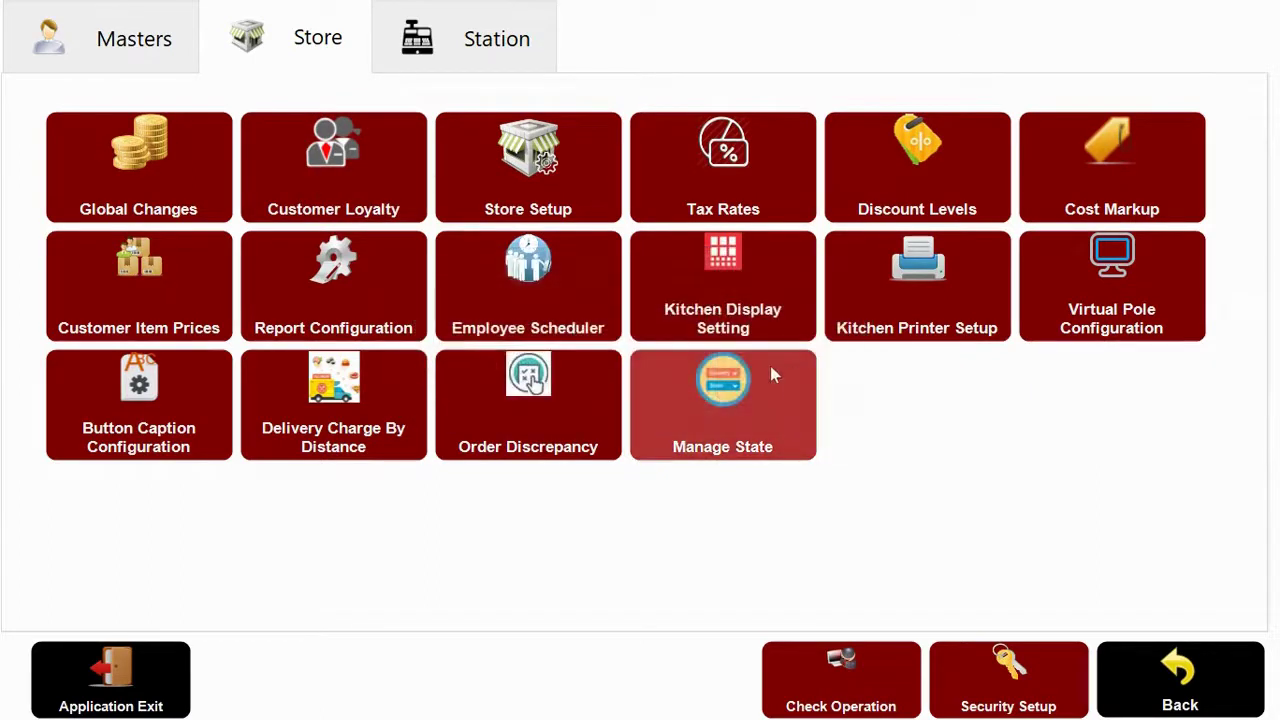
left_click(533, 316)
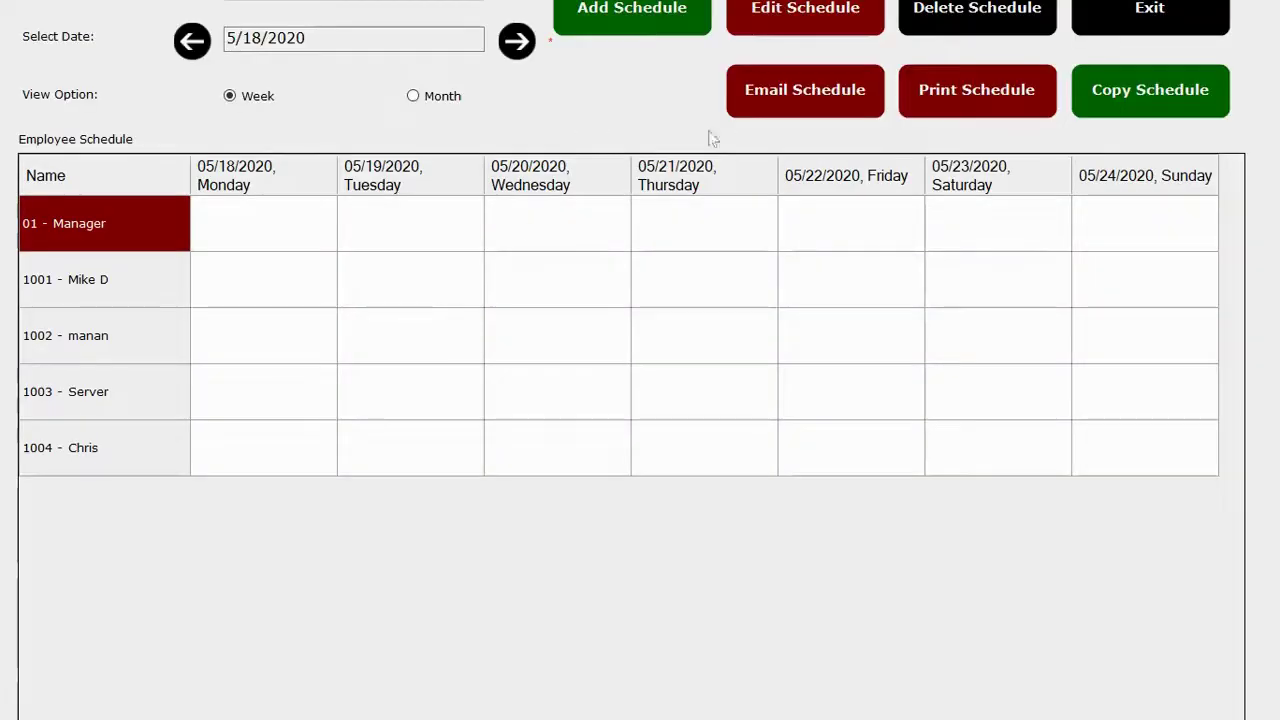
left_click(440, 97)
left_click(244, 96)
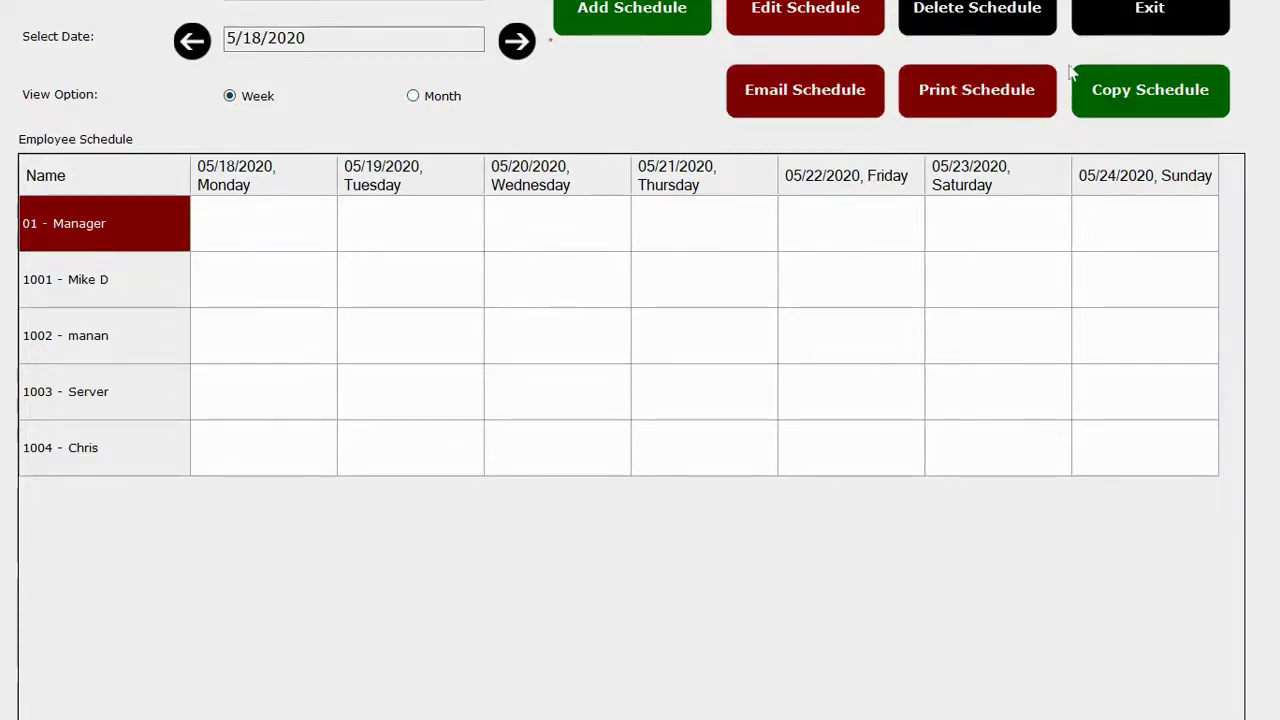
left_click(1090, 15)
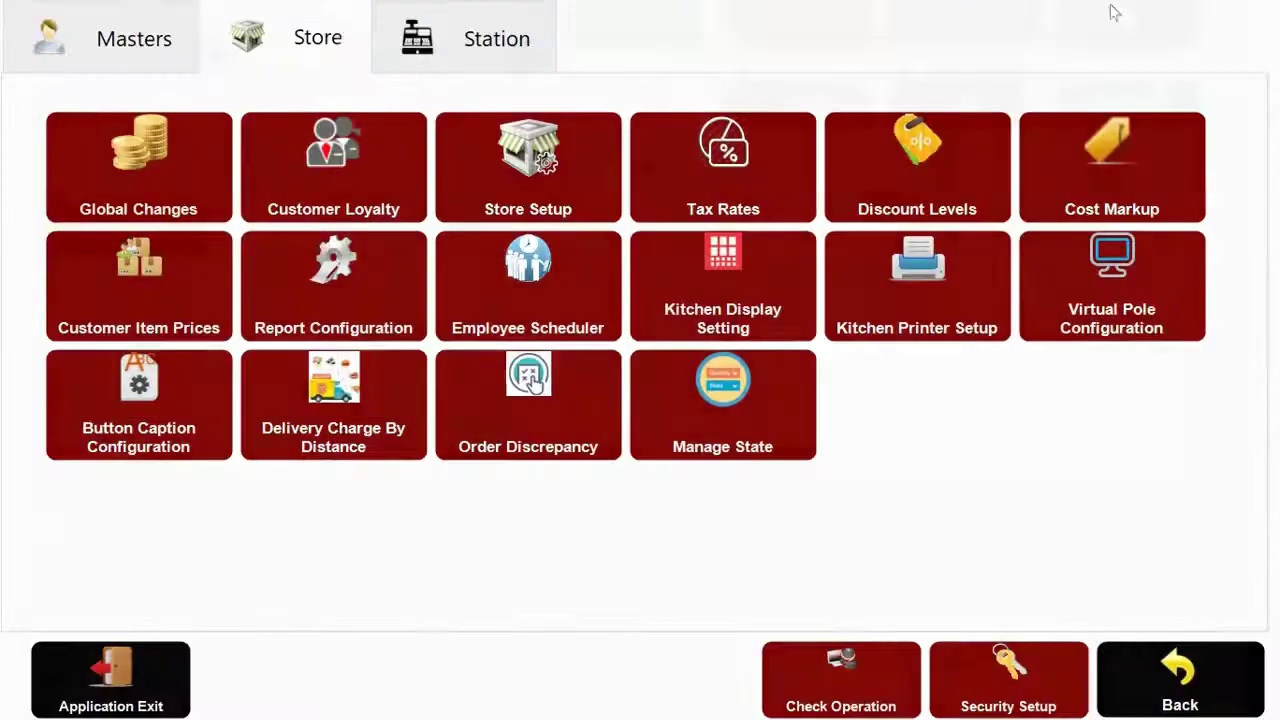
Turn on printing of the logo, gratuity percentage and loyalty details on receipts.
left_click(490, 153)
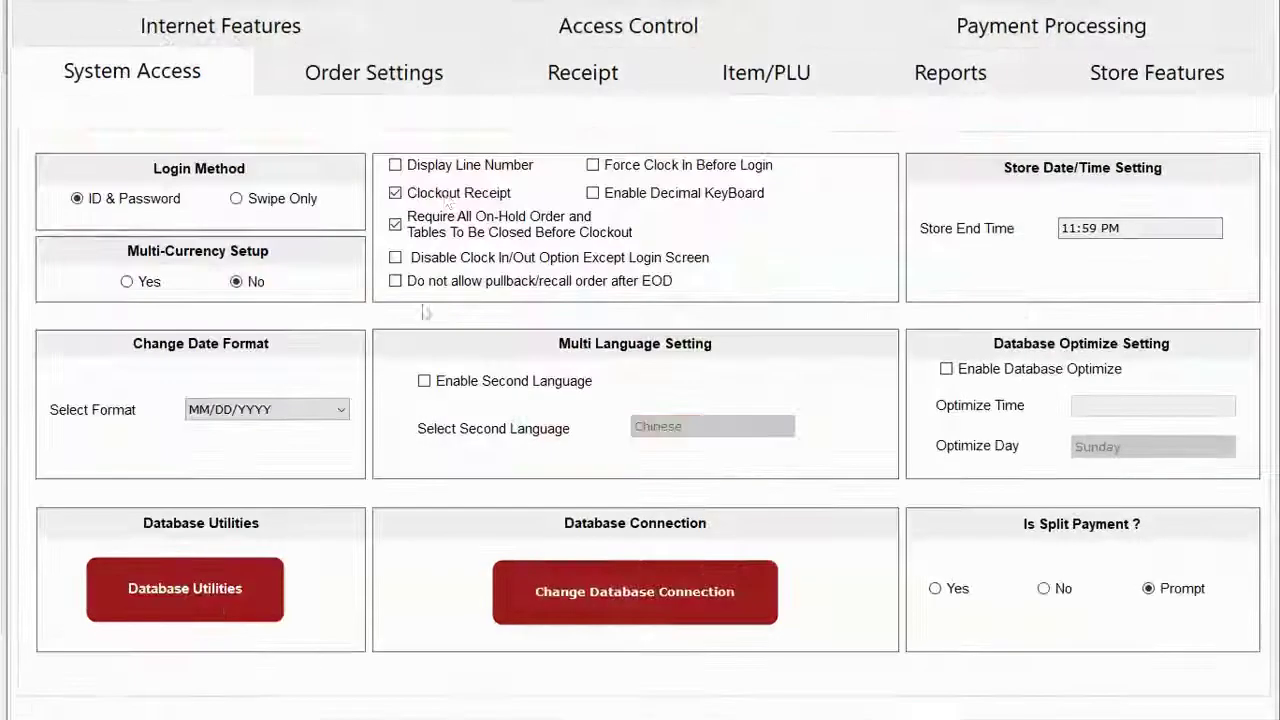
left_click(588, 88)
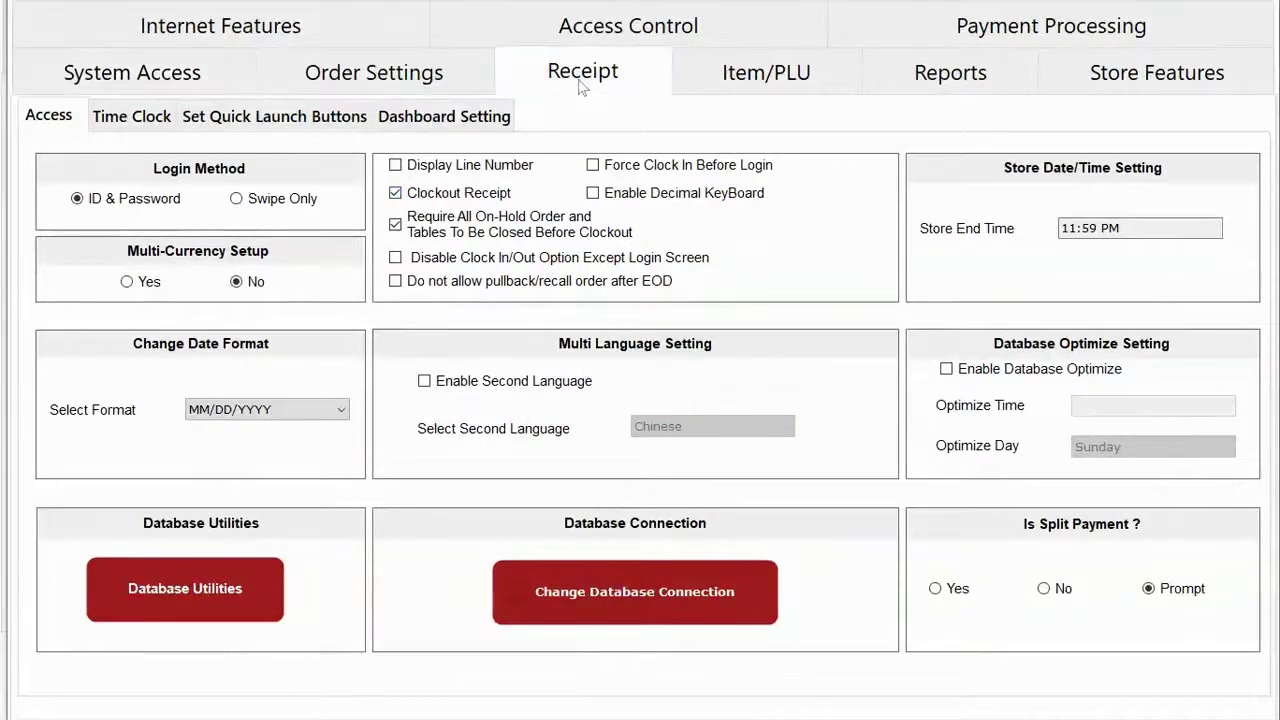
left_click(80, 388)
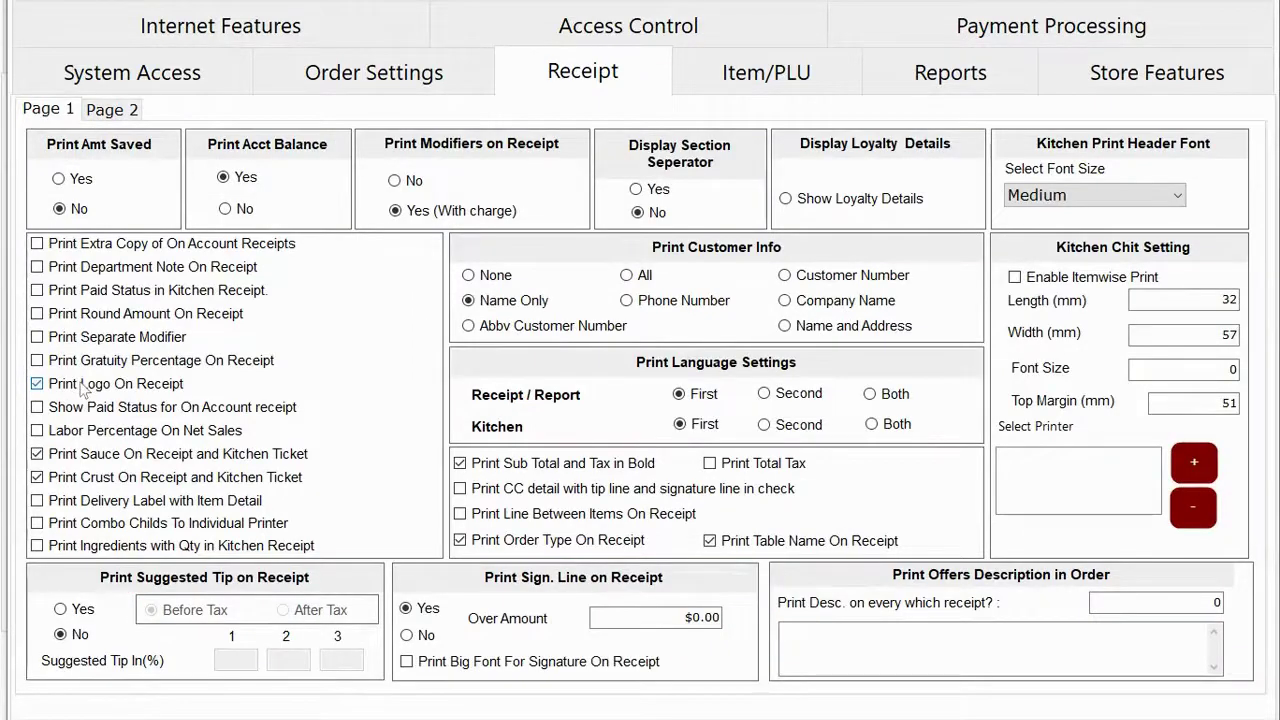
left_click(110, 362)
left_click(95, 393)
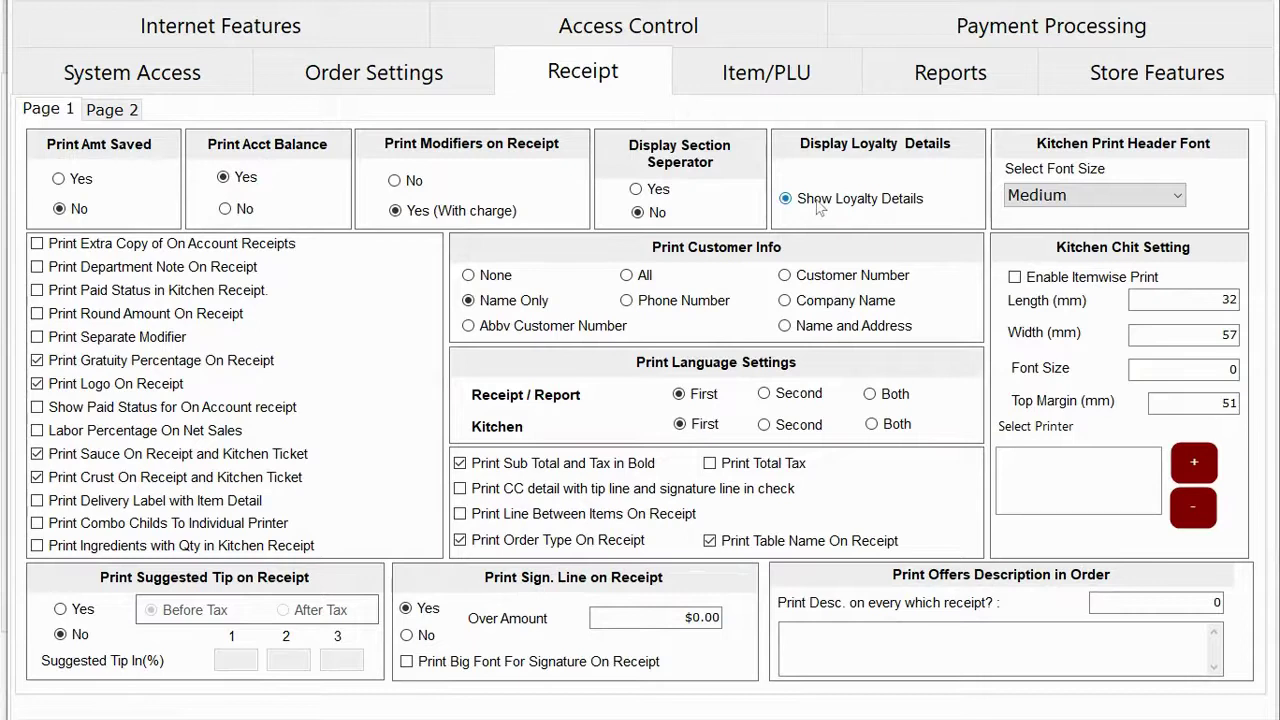
Enable suggested tips of 15, 18 and 20 percent, then review the payment processing settings.
left_click(60, 609)
left_click(240, 660)
left_click(300, 661)
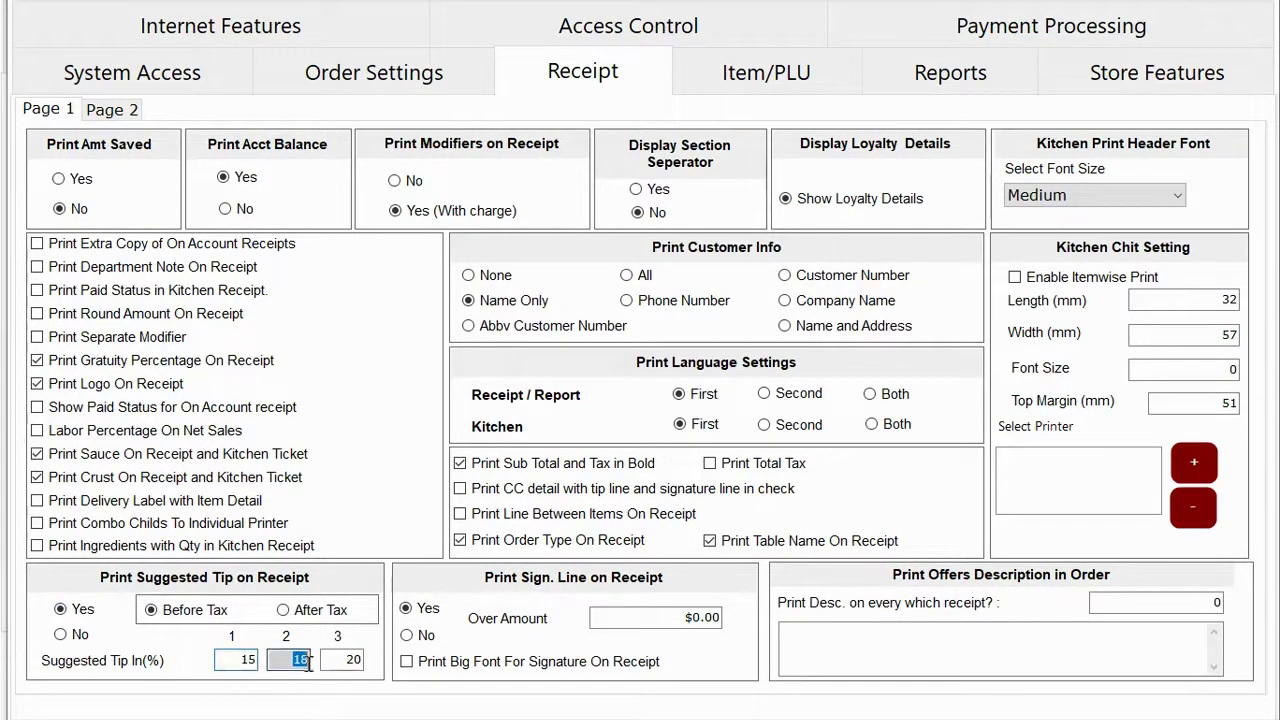
left_click(340, 660)
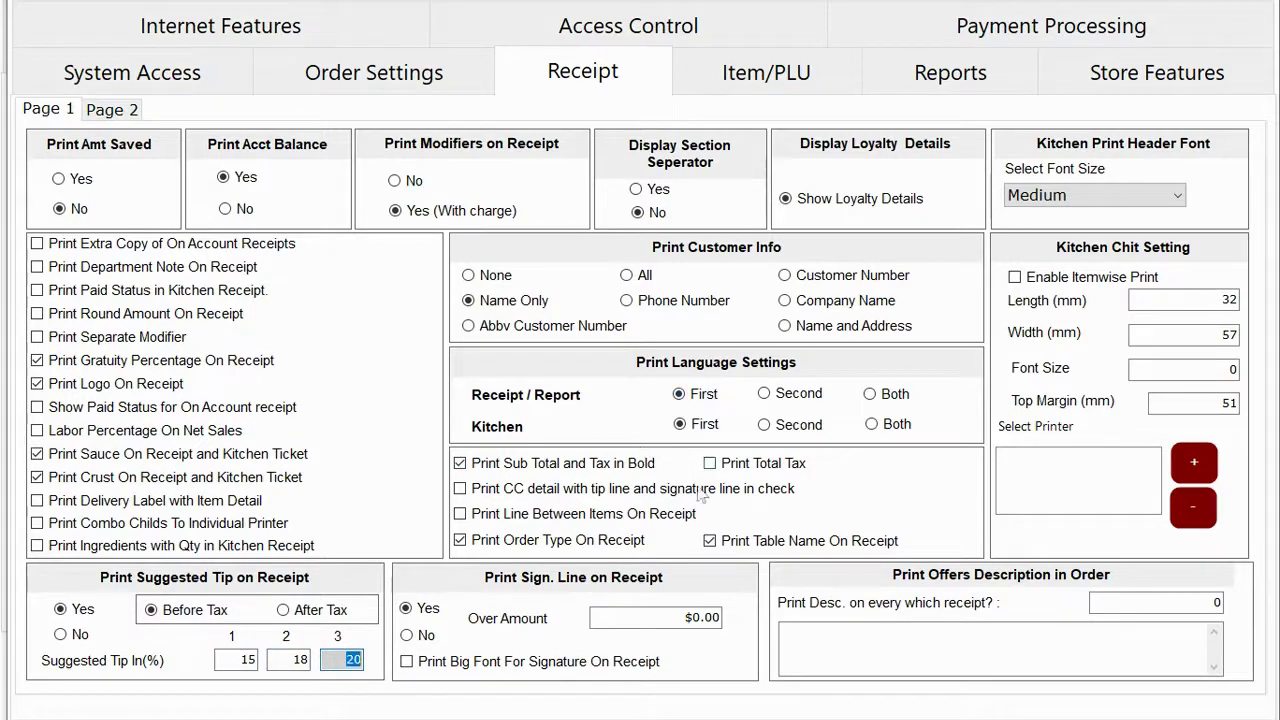
left_click(1066, 40)
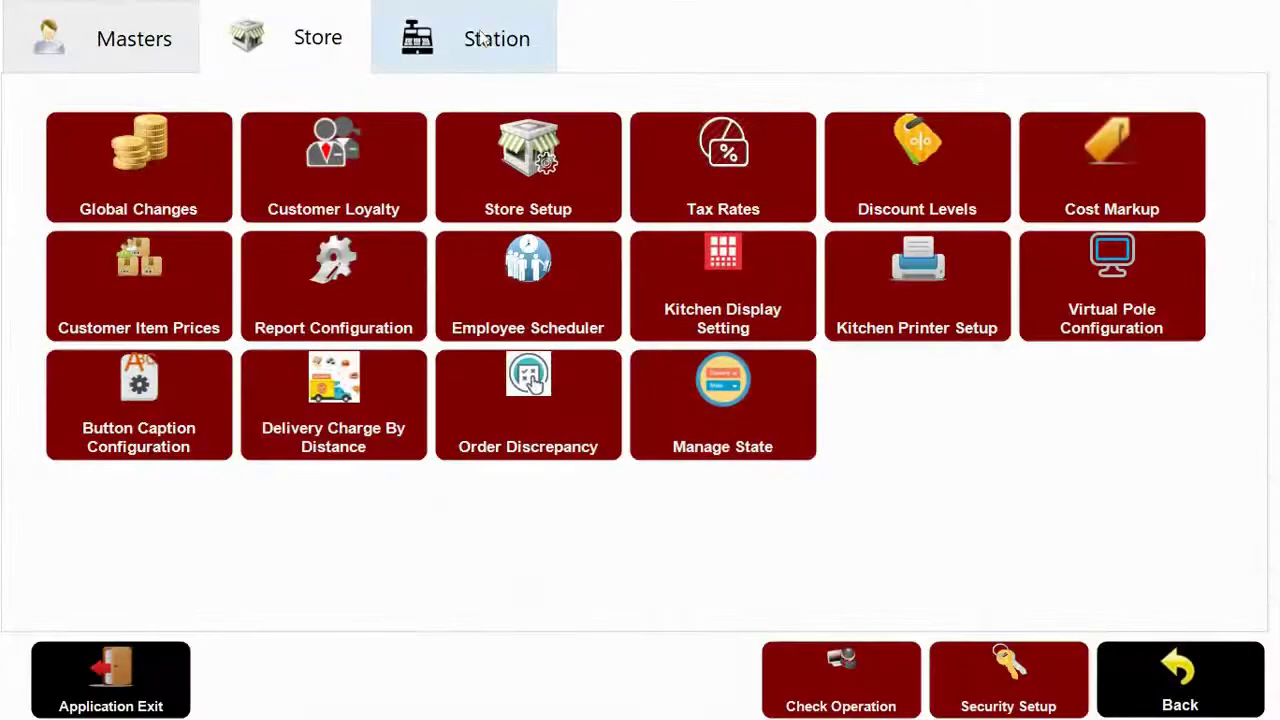
left_click(480, 38)
Review the station, order prompt, tablet, quick ordering, shift and self service settings, then go to Masters.
left_click(503, 168)
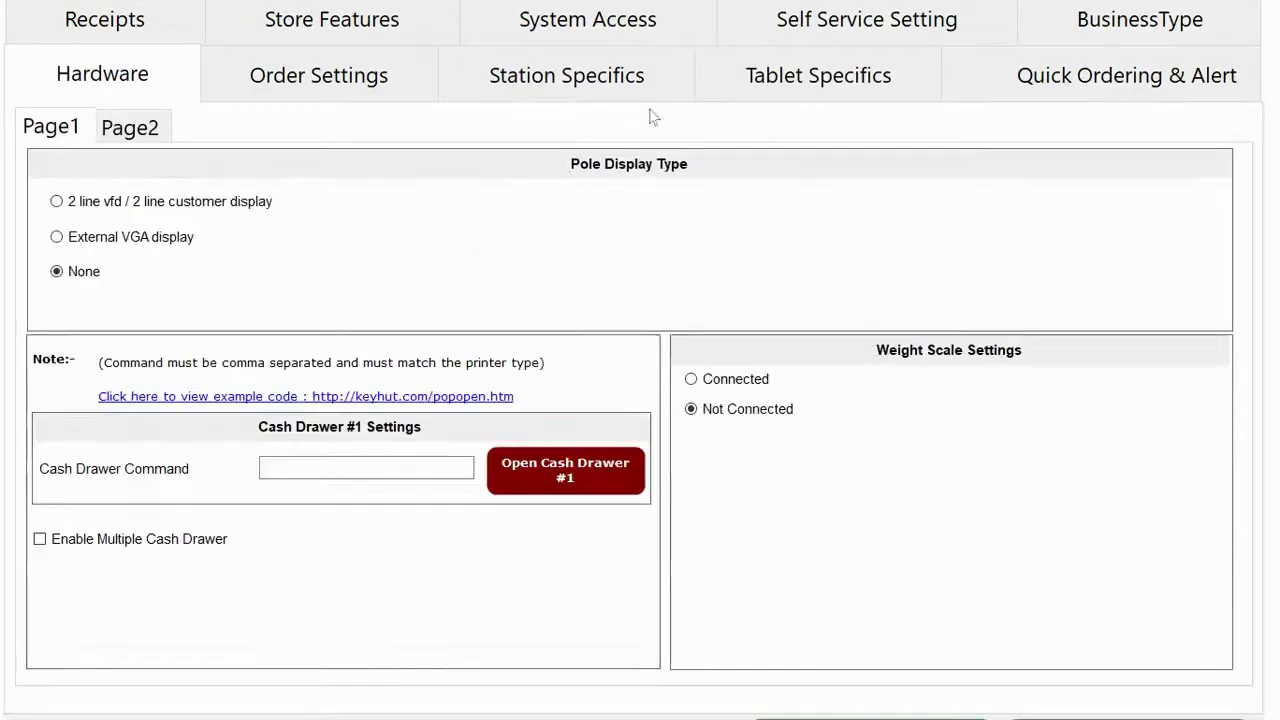
left_click(491, 94)
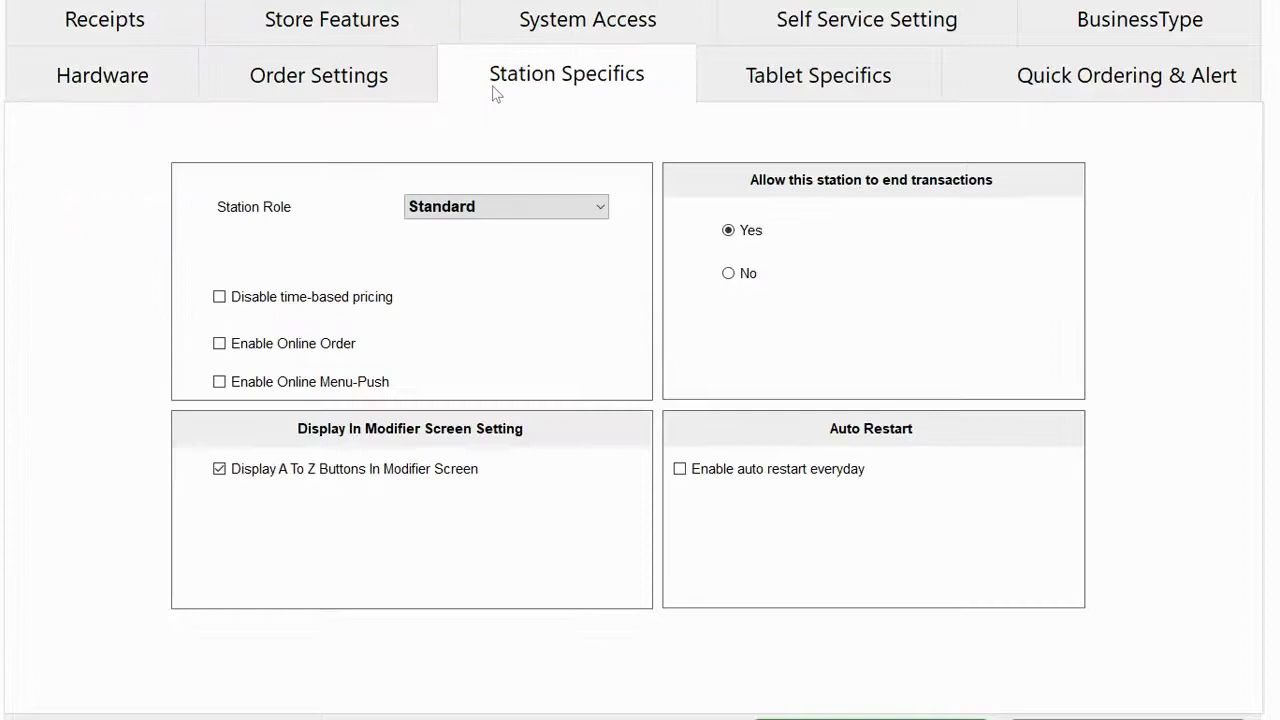
left_click(365, 87)
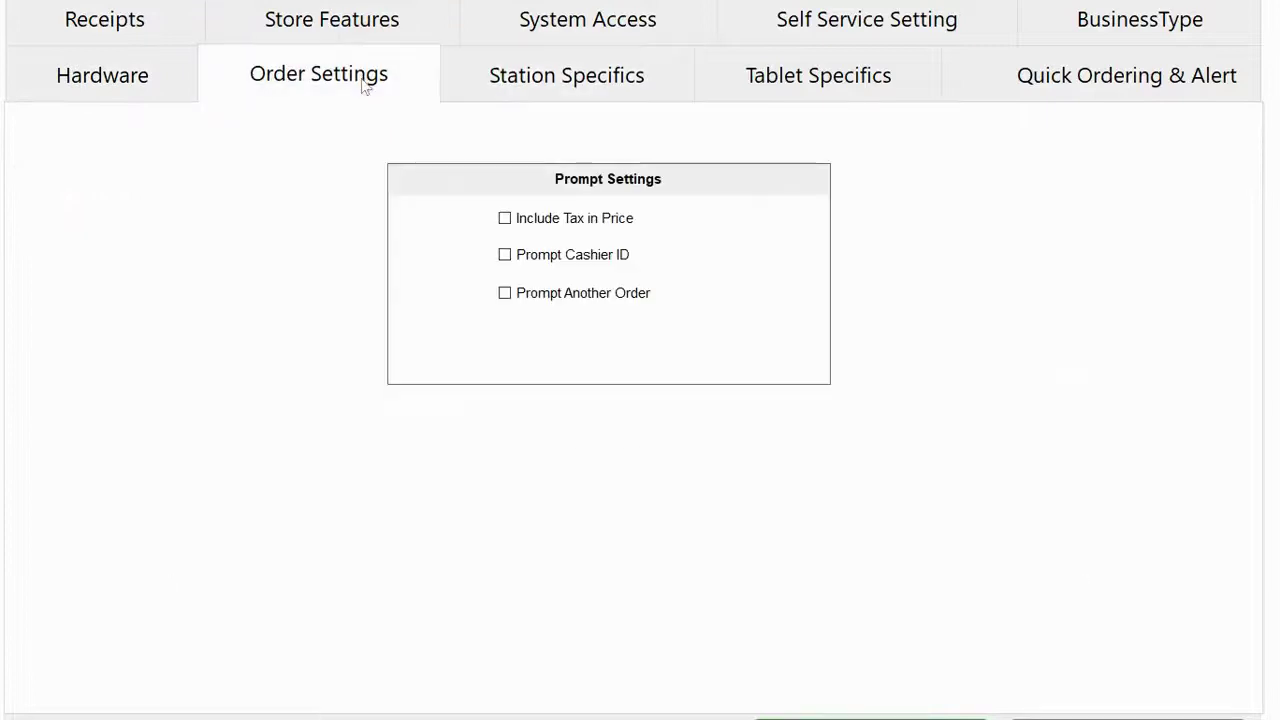
left_click(837, 100)
left_click(1000, 102)
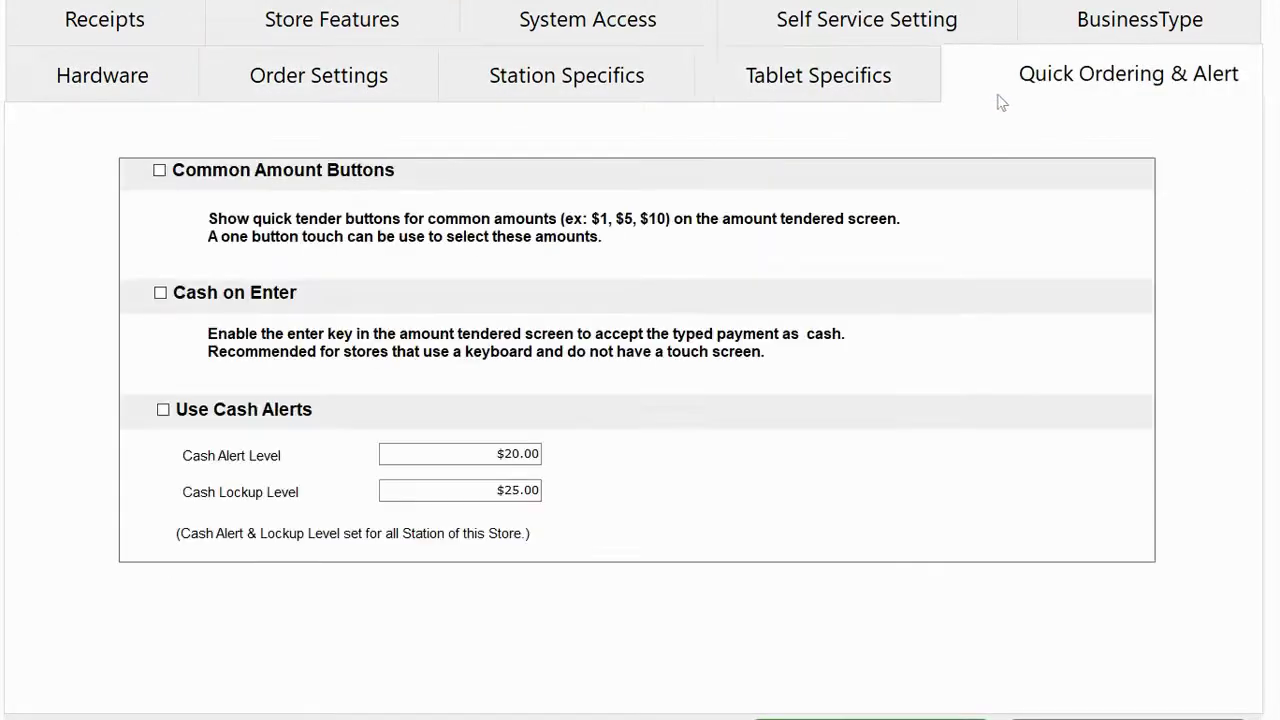
left_click(620, 20)
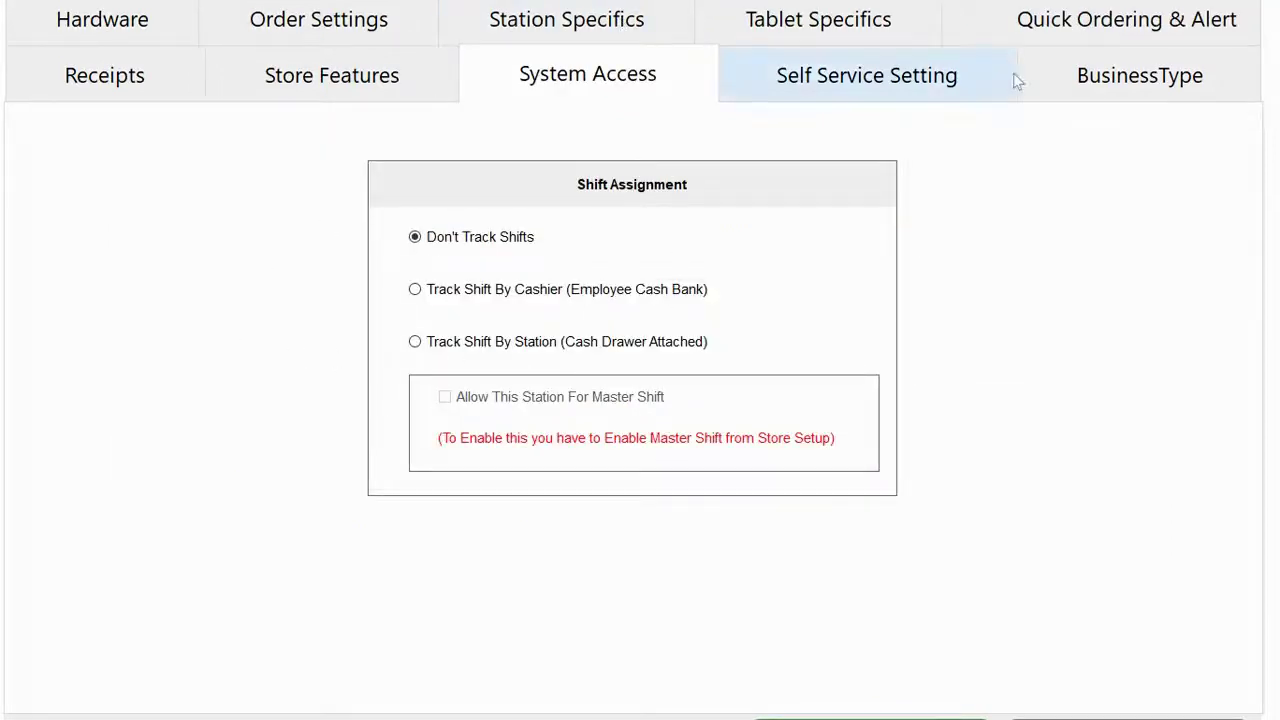
left_click(920, 85)
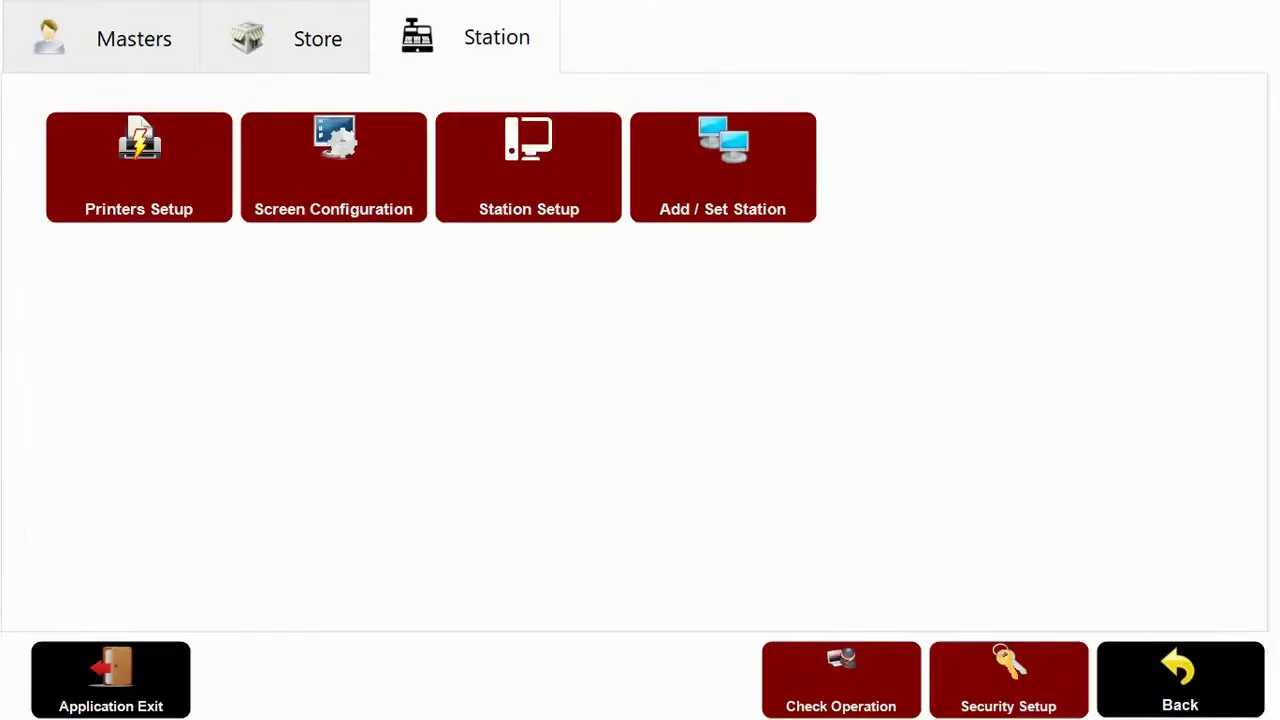
left_click(128, 48)
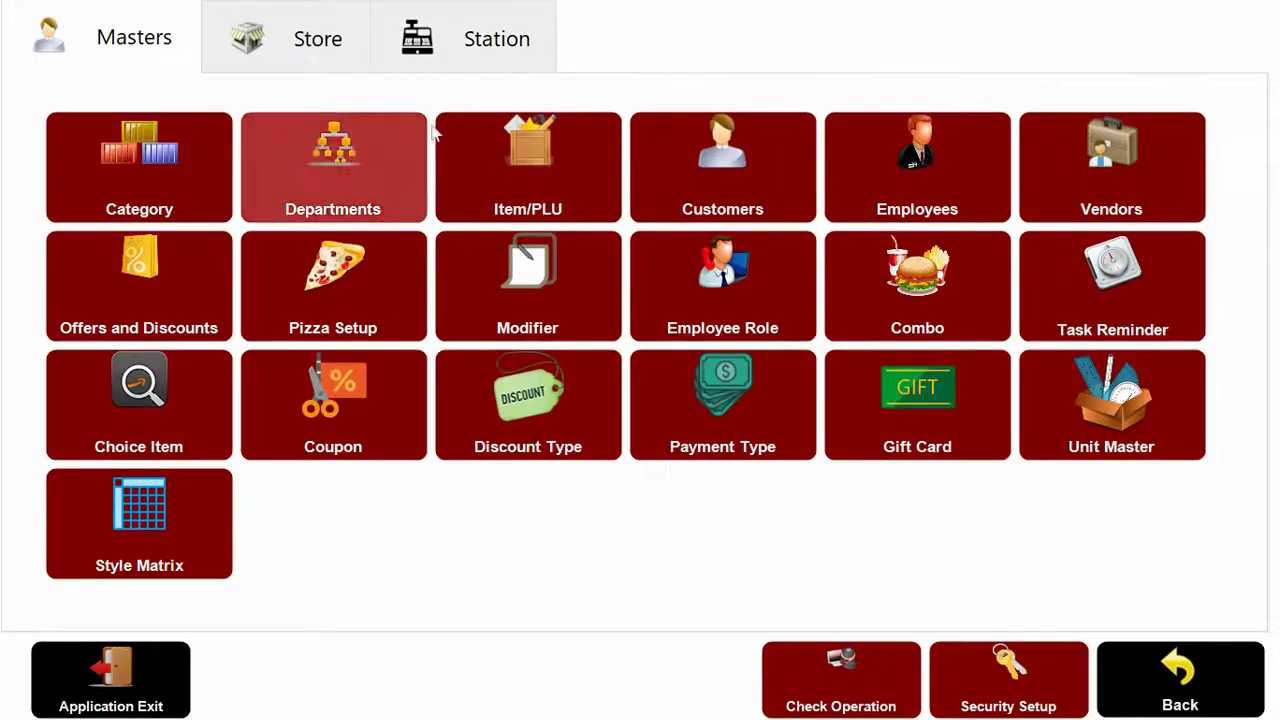
Open the Item/PLU editor on Garden Salad, keeping its department as Salads.
left_click(478, 159)
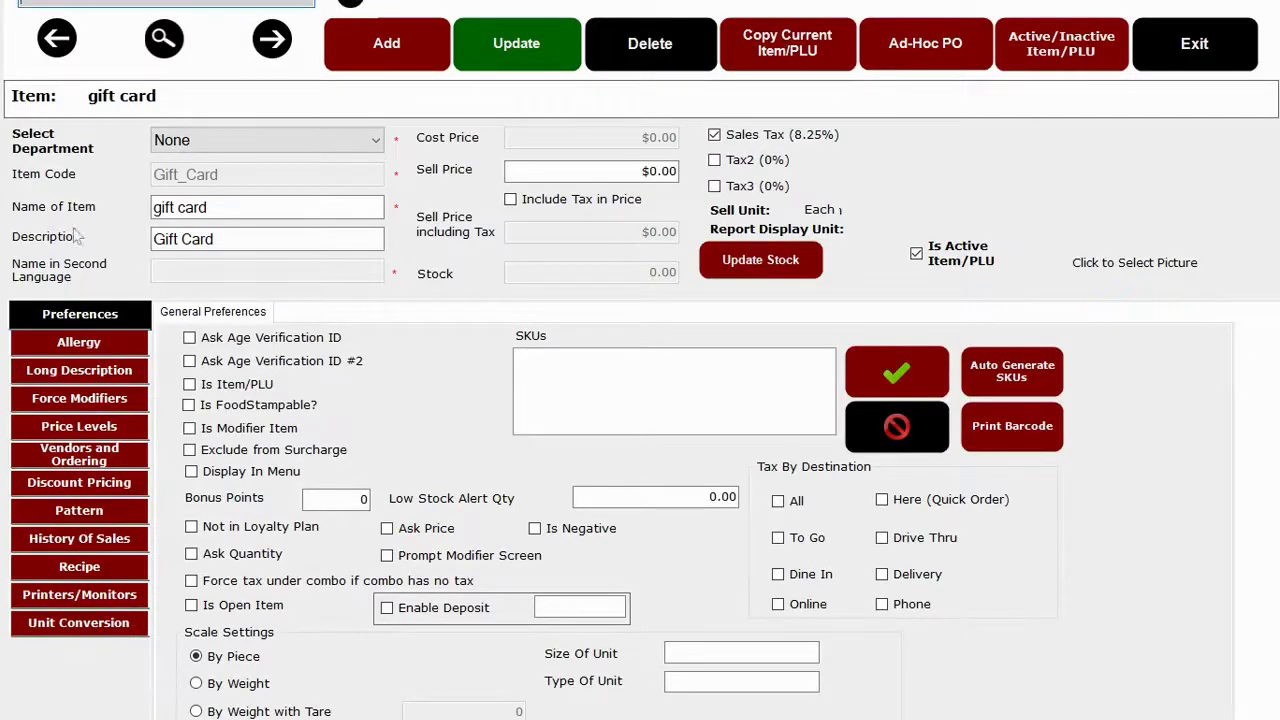
left_click(272, 40)
left_click(272, 40)
left_click(272, 40)
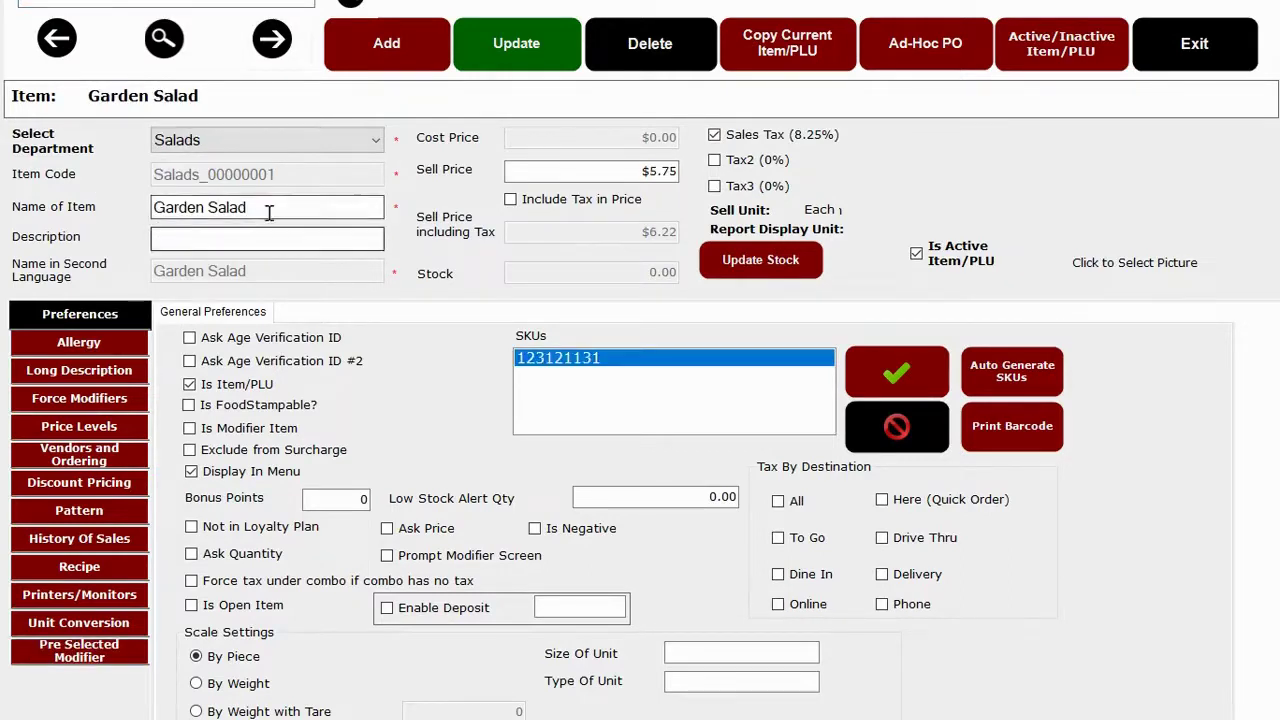
left_click_drag(269, 210, 133, 194)
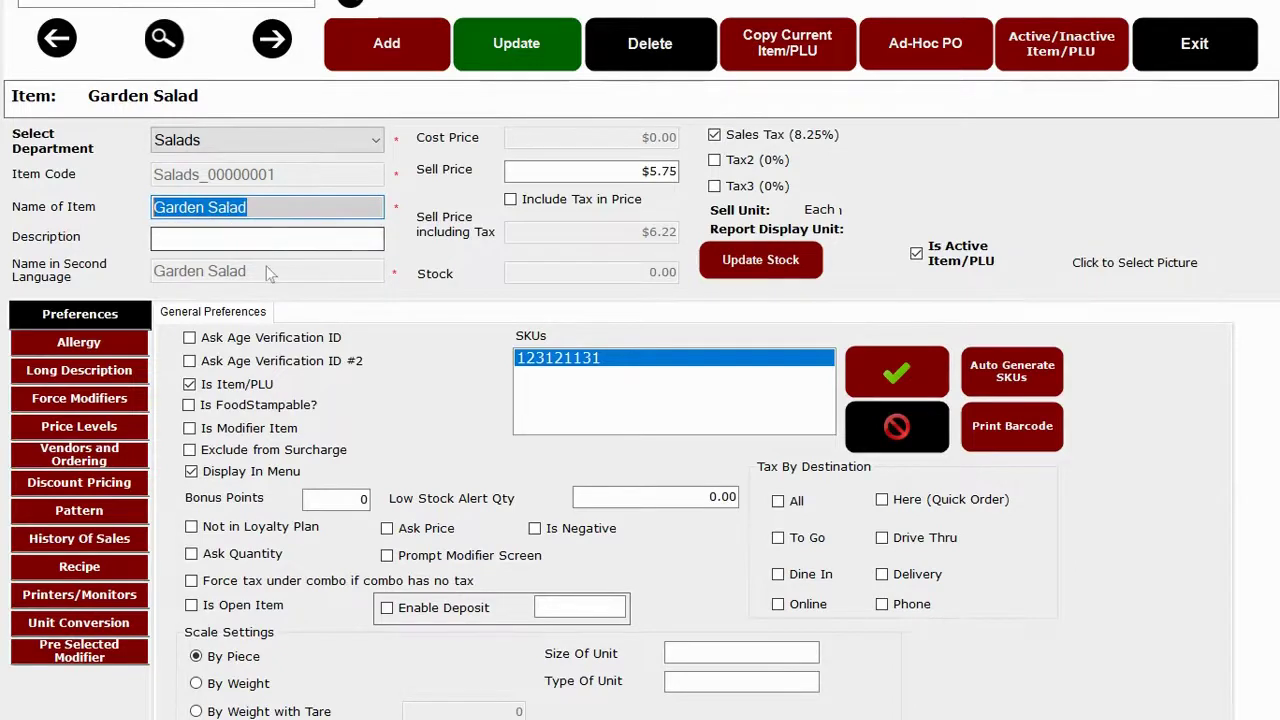
left_click(245, 148)
left_click(240, 150)
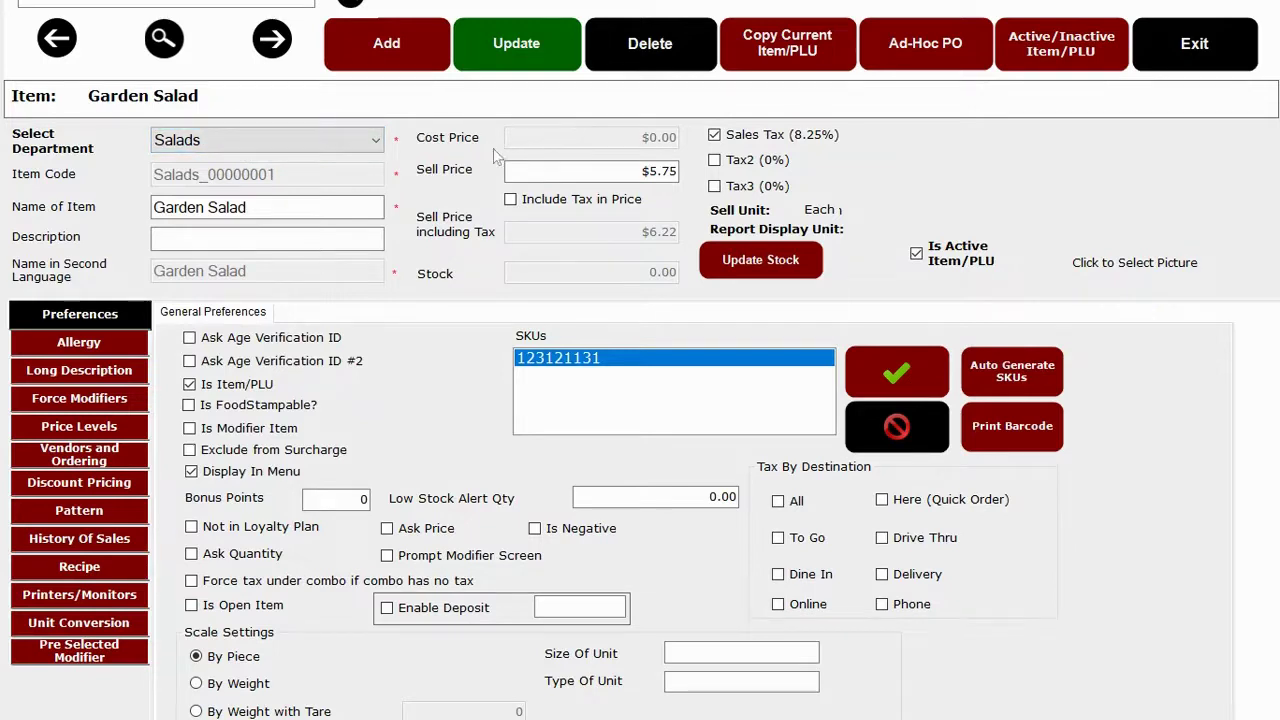
Make Garden Salad's $5.75 price tax-inclusive ($6.22) and update its stock to 10.
left_click(647, 174)
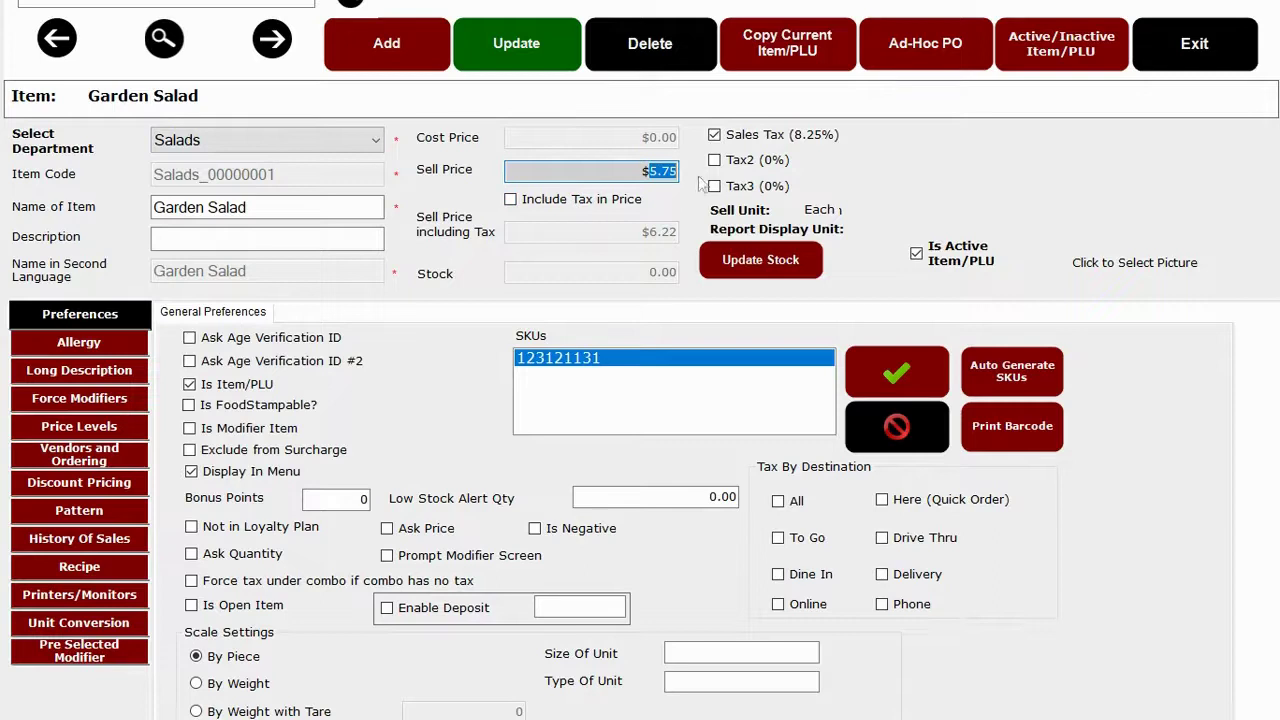
left_click(748, 180)
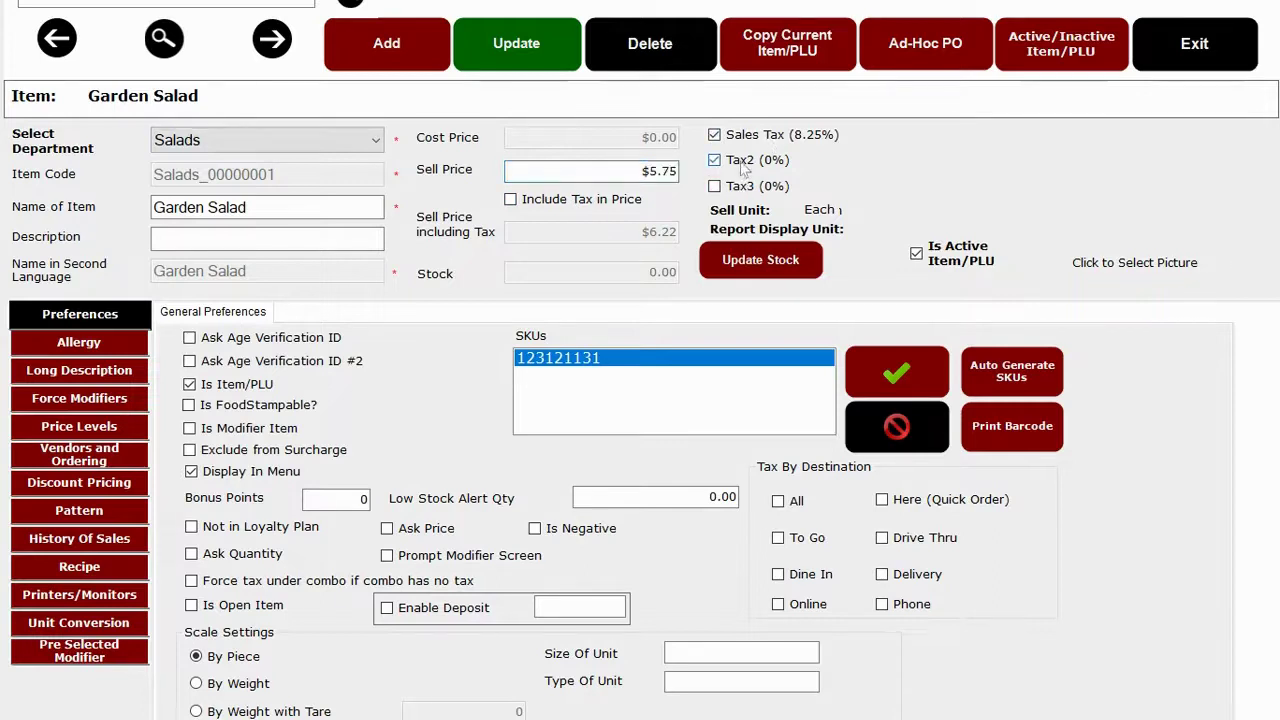
left_click(585, 203)
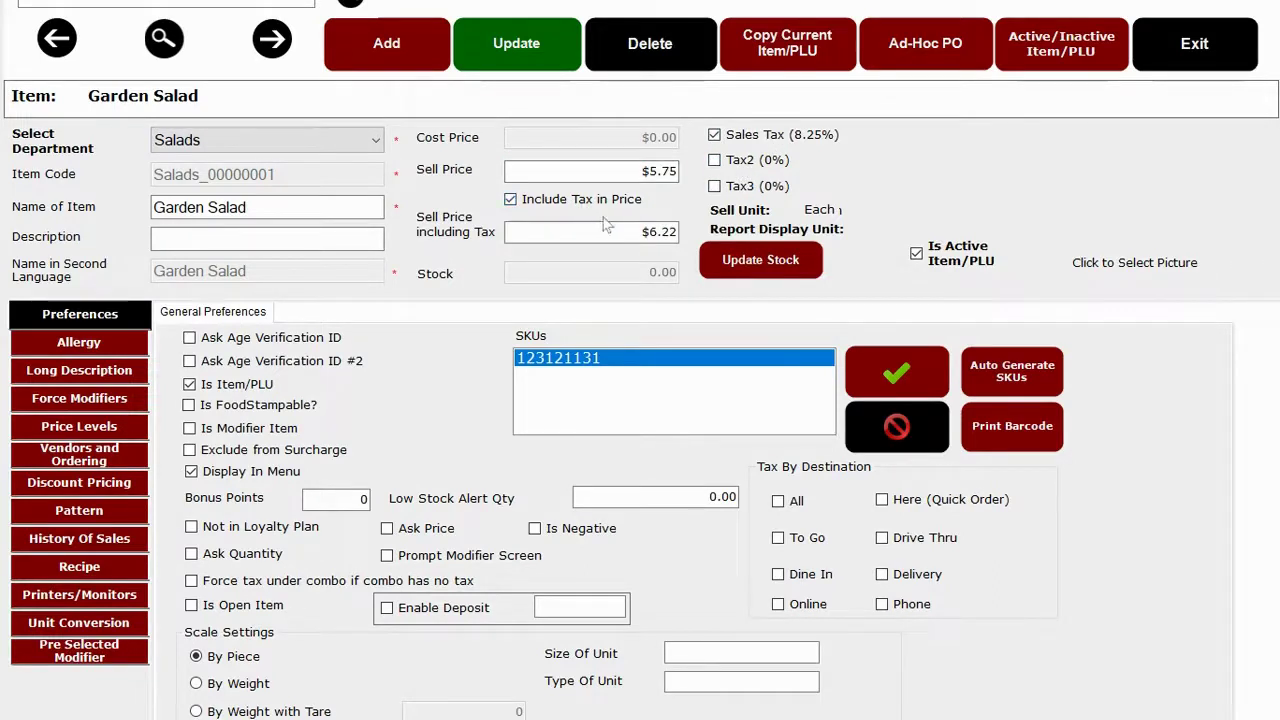
left_click(670, 232)
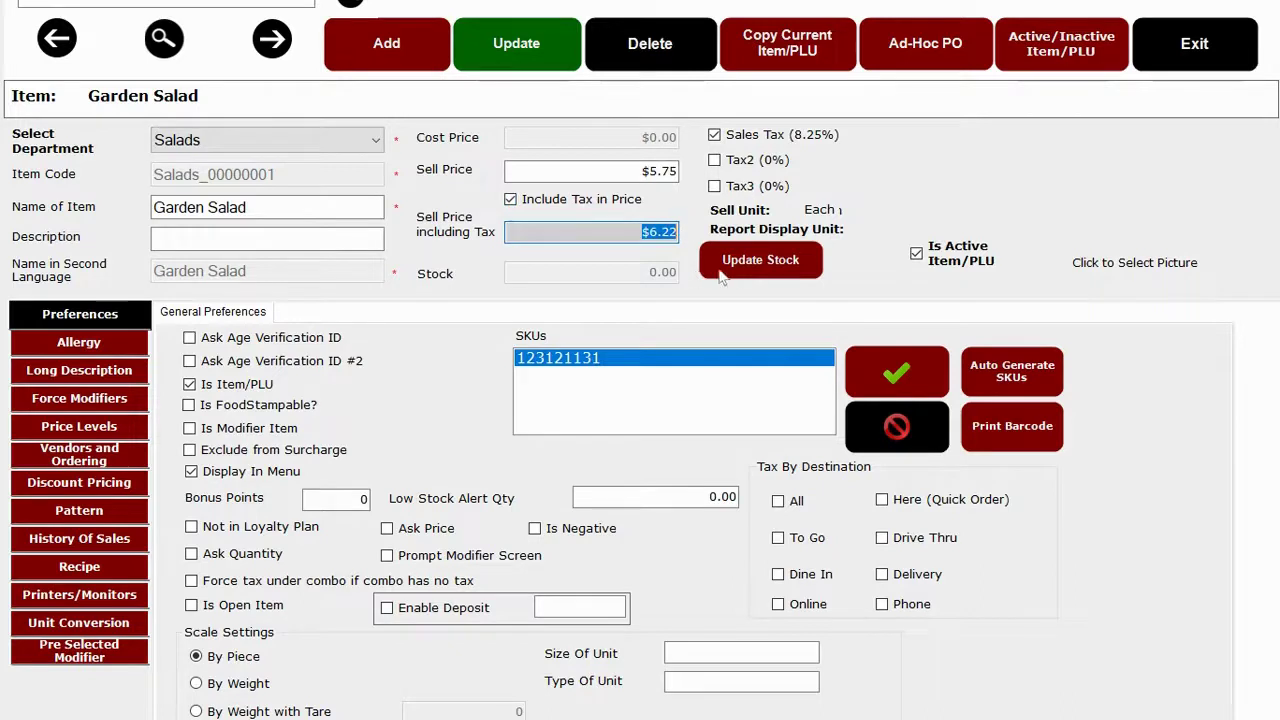
left_click(703, 270)
left_click(497, 420)
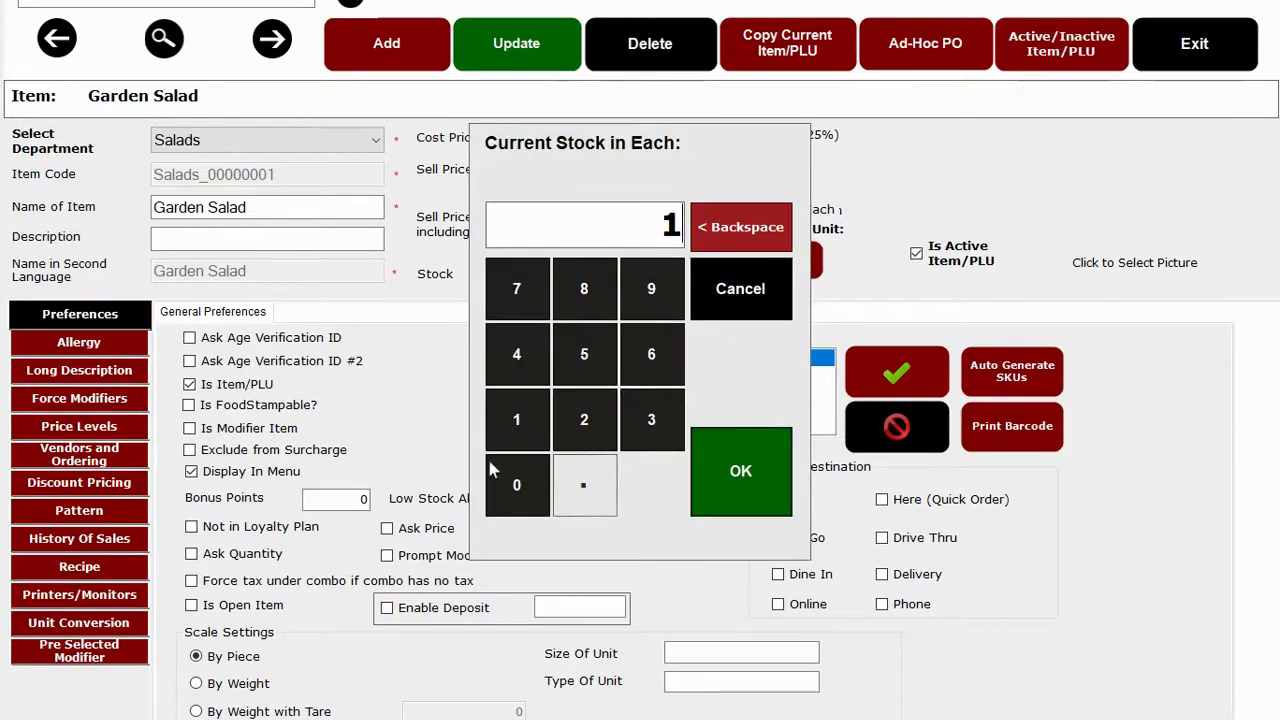
left_click(517, 483)
left_click(777, 468)
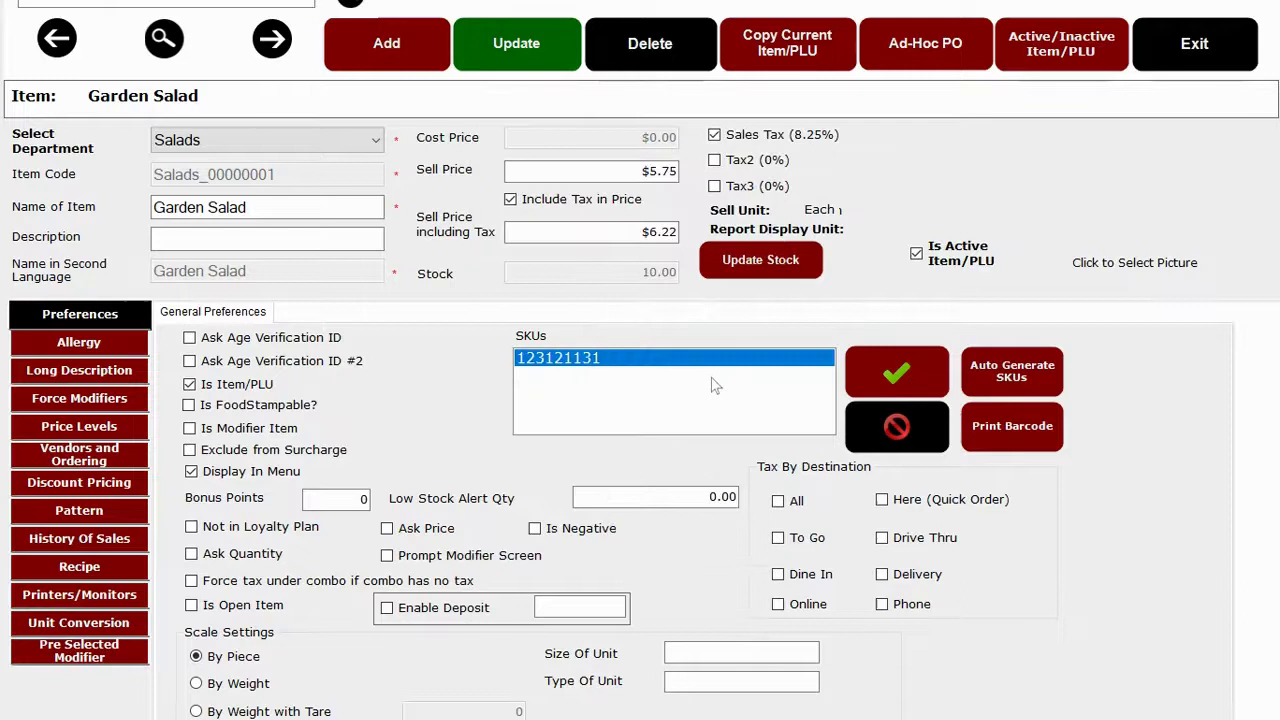
Auto-generate the SKU 000001 and enable Drive Thru tax for the item.
left_click(1033, 373)
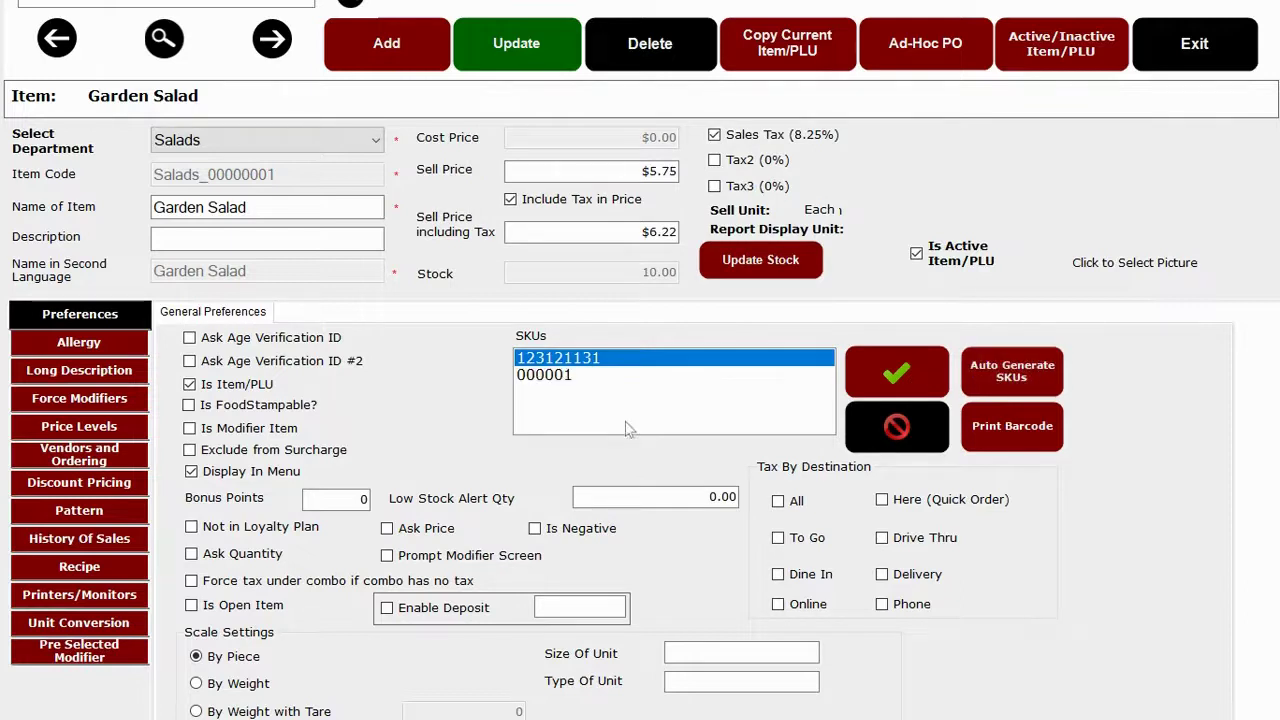
left_click(570, 378)
left_click(602, 364)
left_click(597, 377)
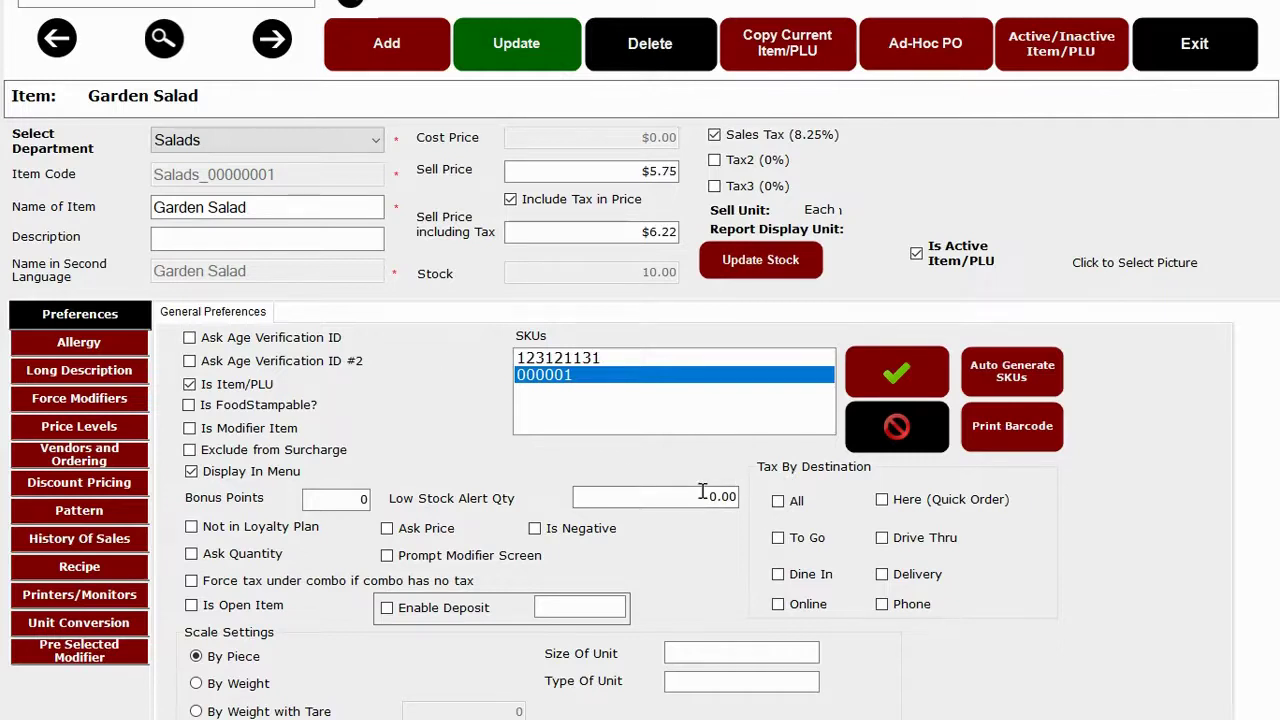
left_click(882, 538)
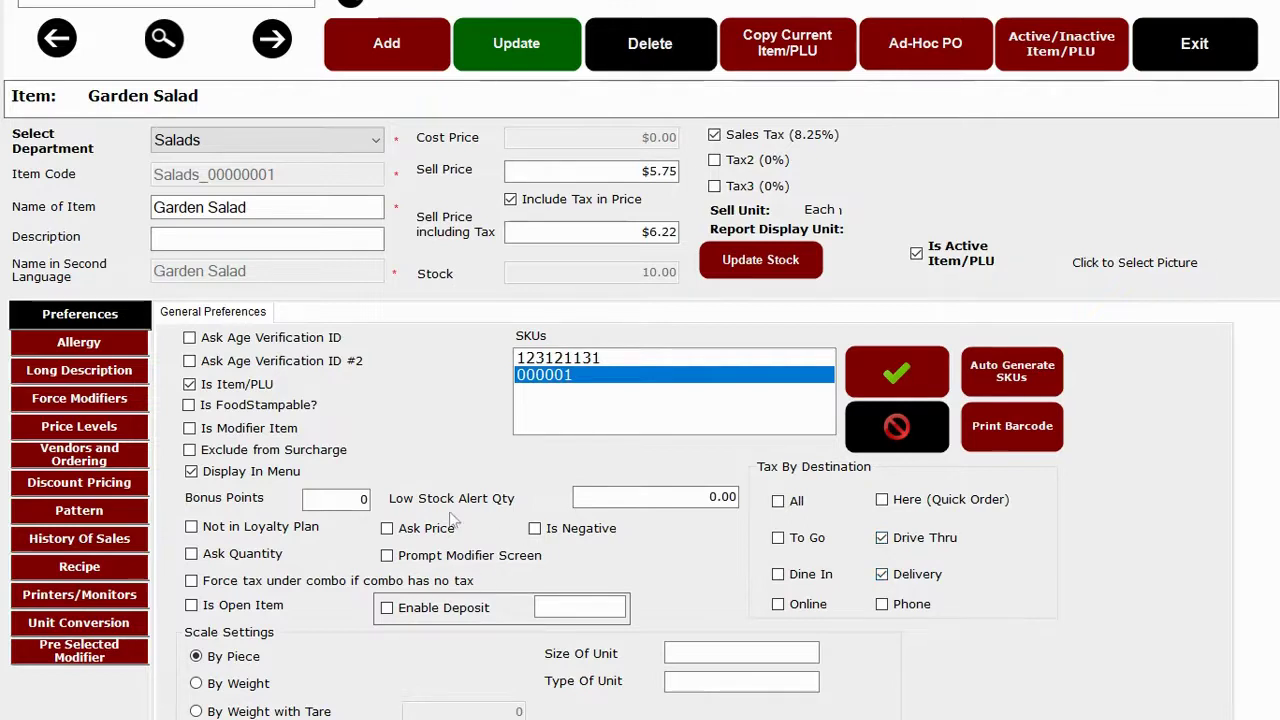
View Garden Salad's Peanut allergy, then its Dressing and Chicken or Shrimp forced modifiers.
left_click(90, 346)
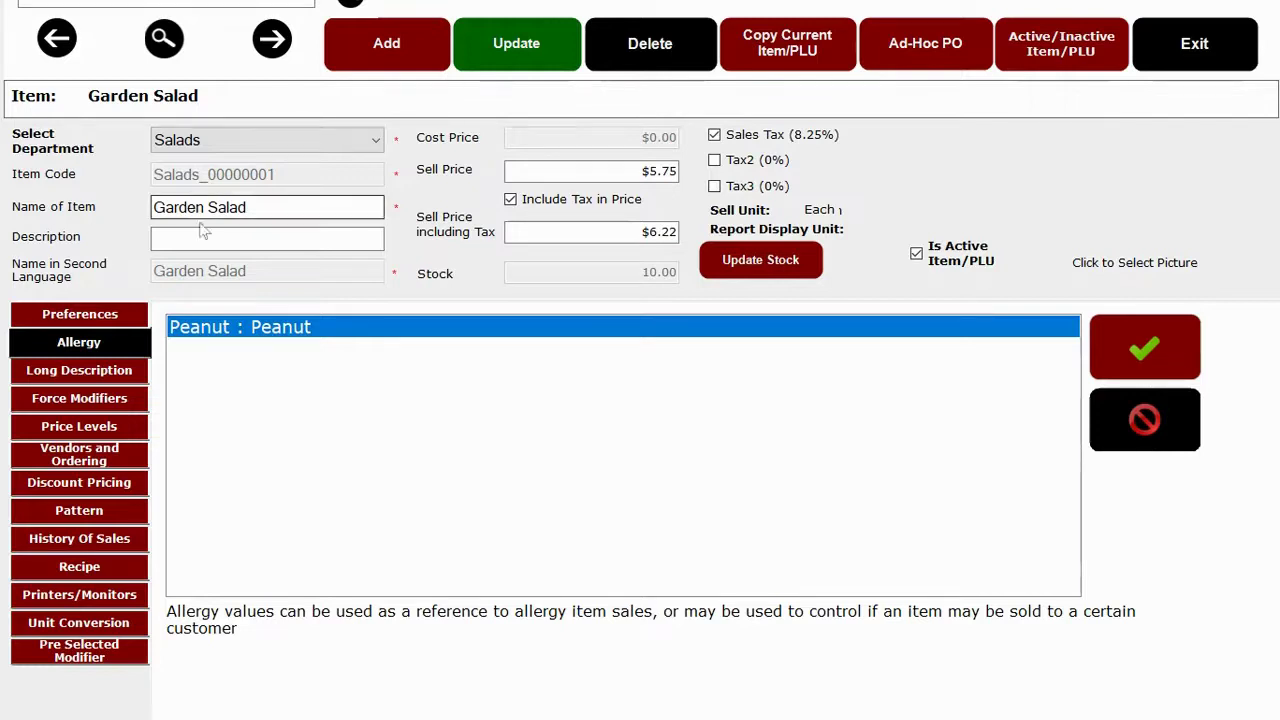
left_click(230, 212)
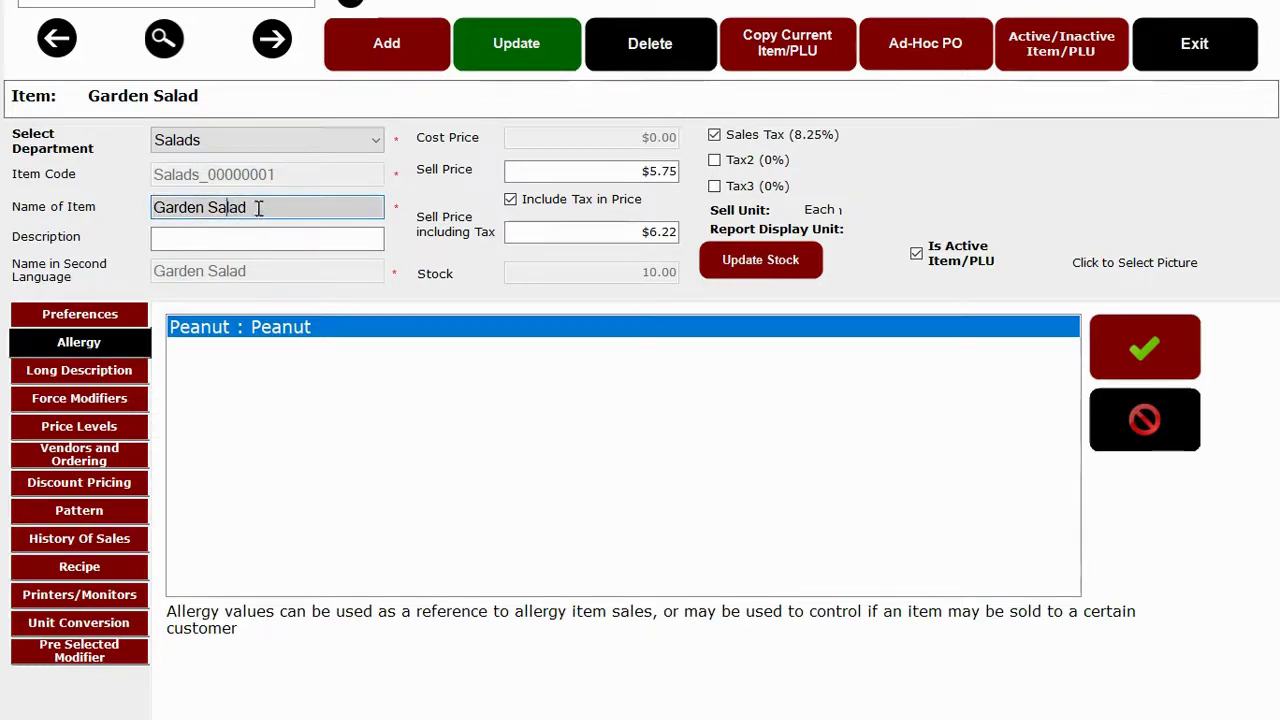
left_click_drag(258, 208, 141, 208)
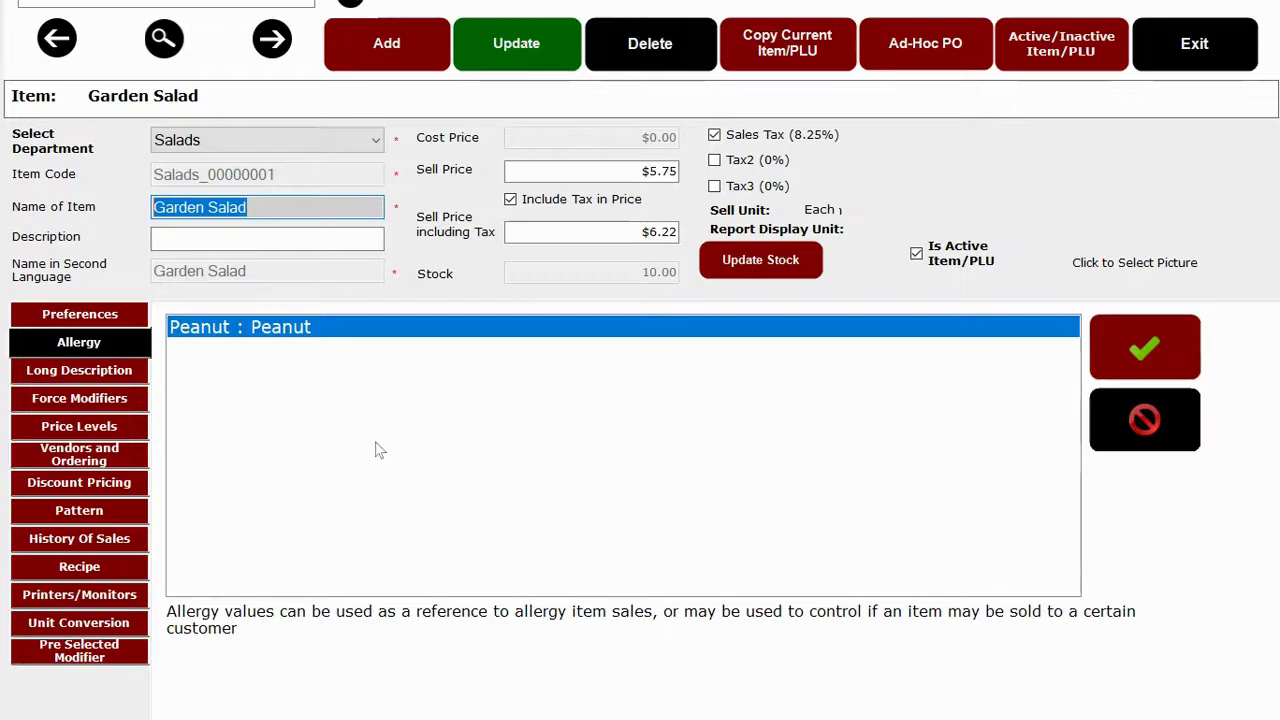
left_click(375, 557)
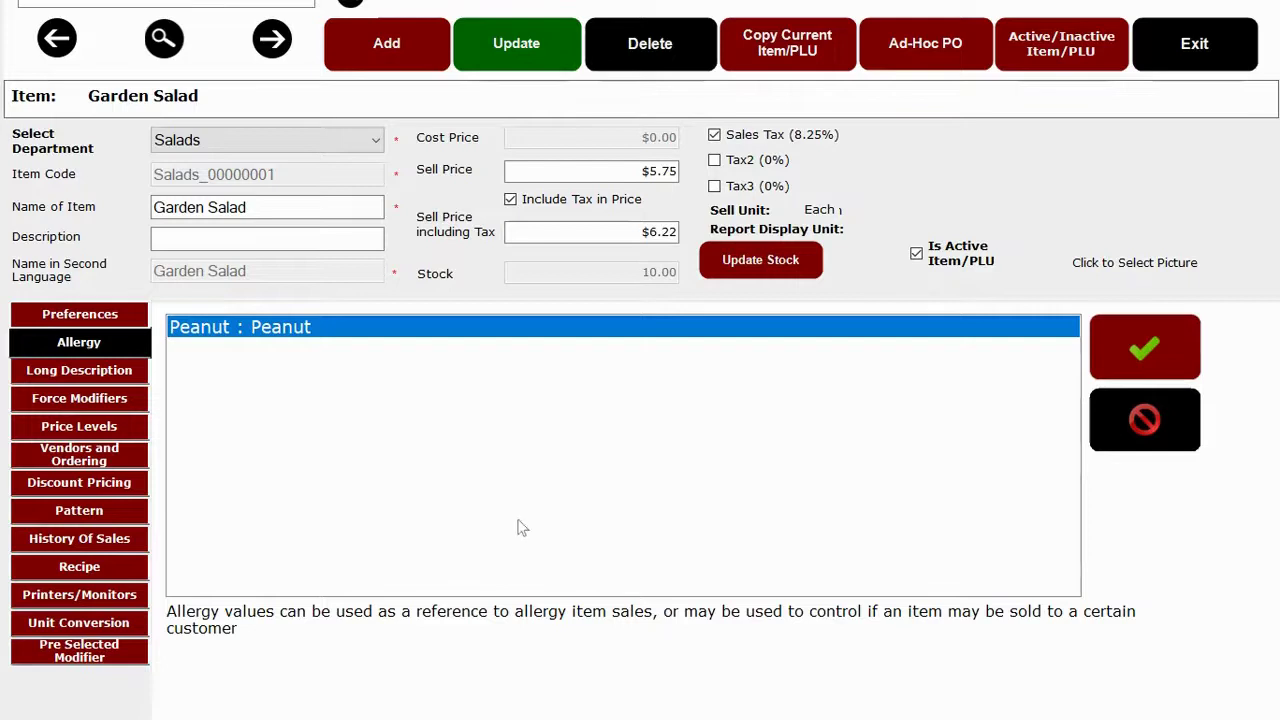
left_click(82, 399)
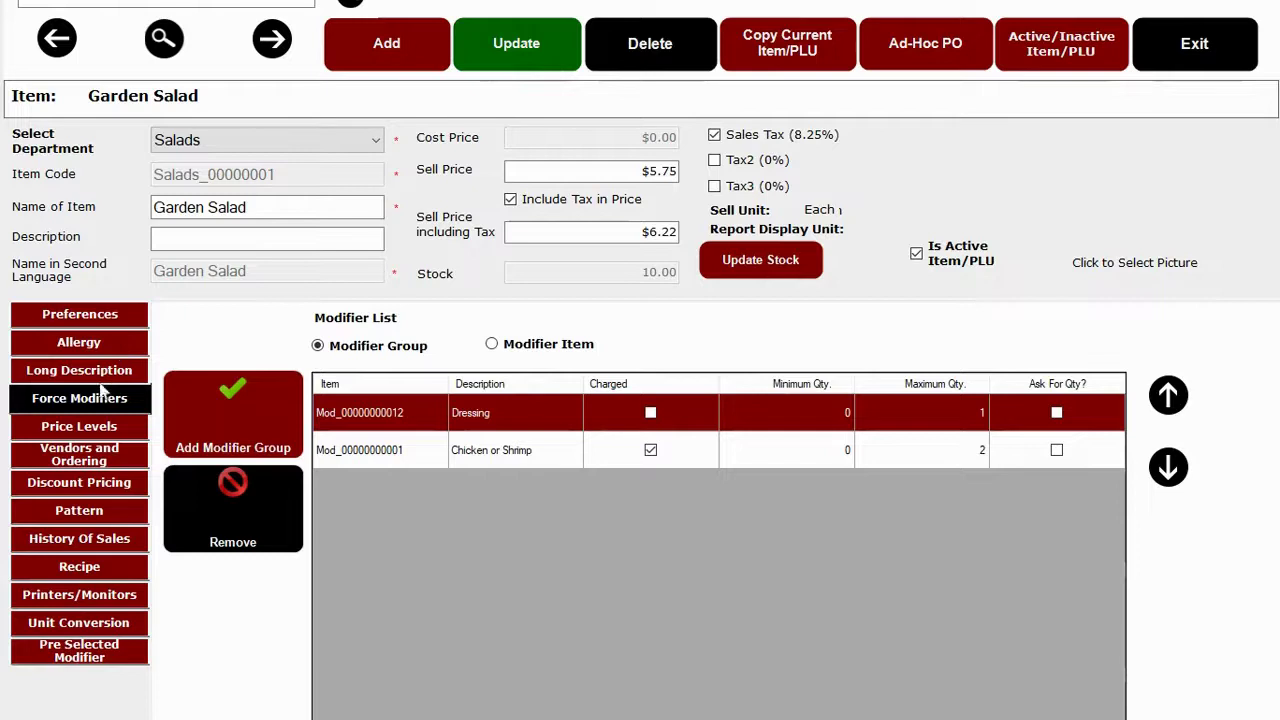
left_click(55, 484)
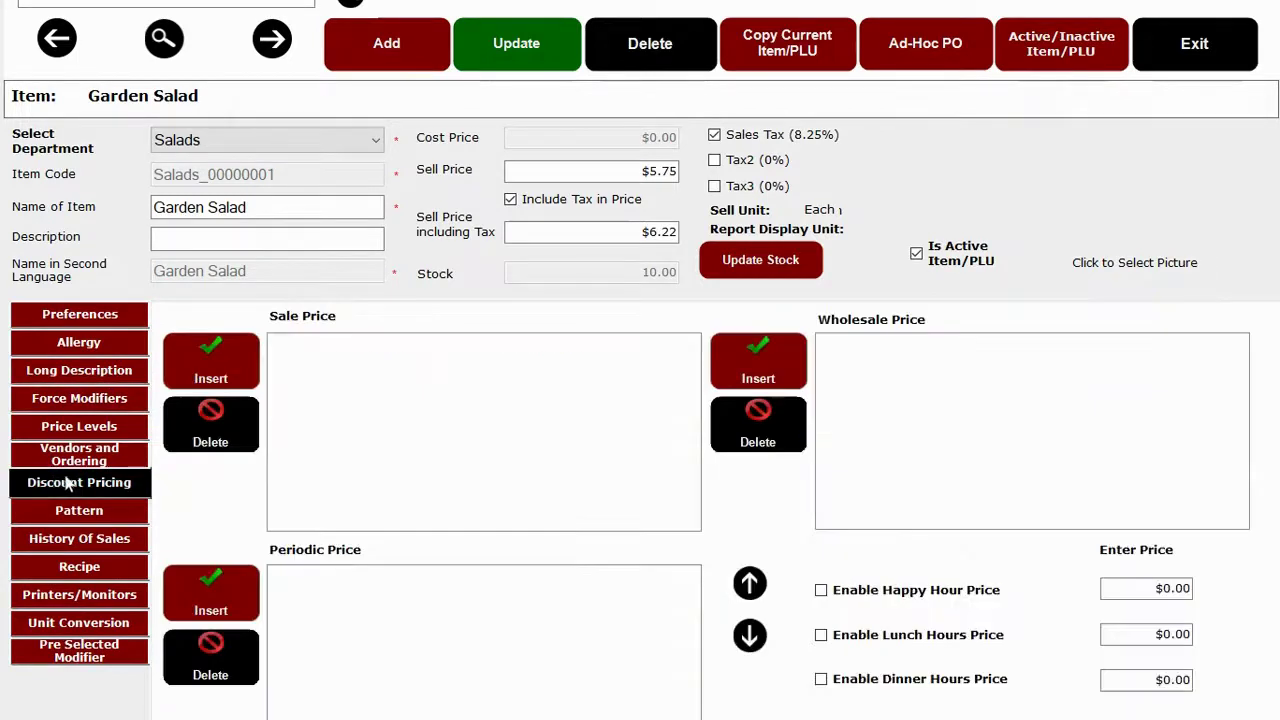
left_click(1170, 589)
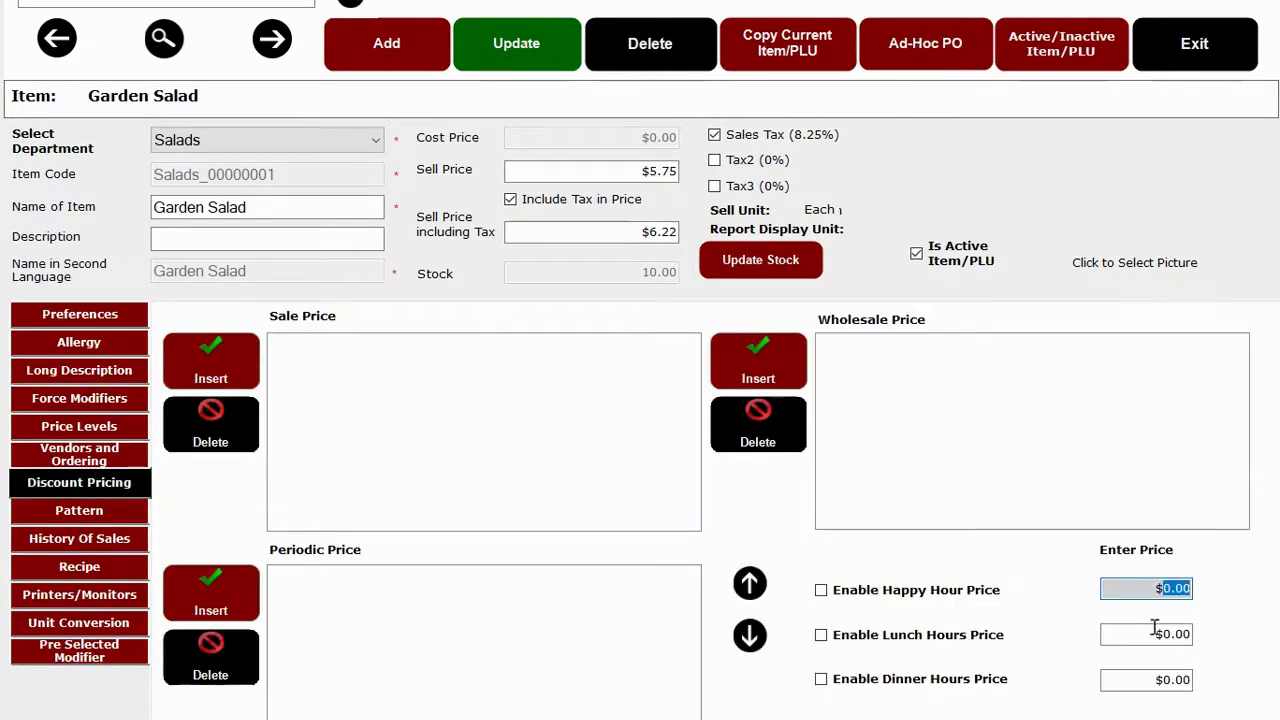
left_click(1155, 630)
left_click(1140, 678)
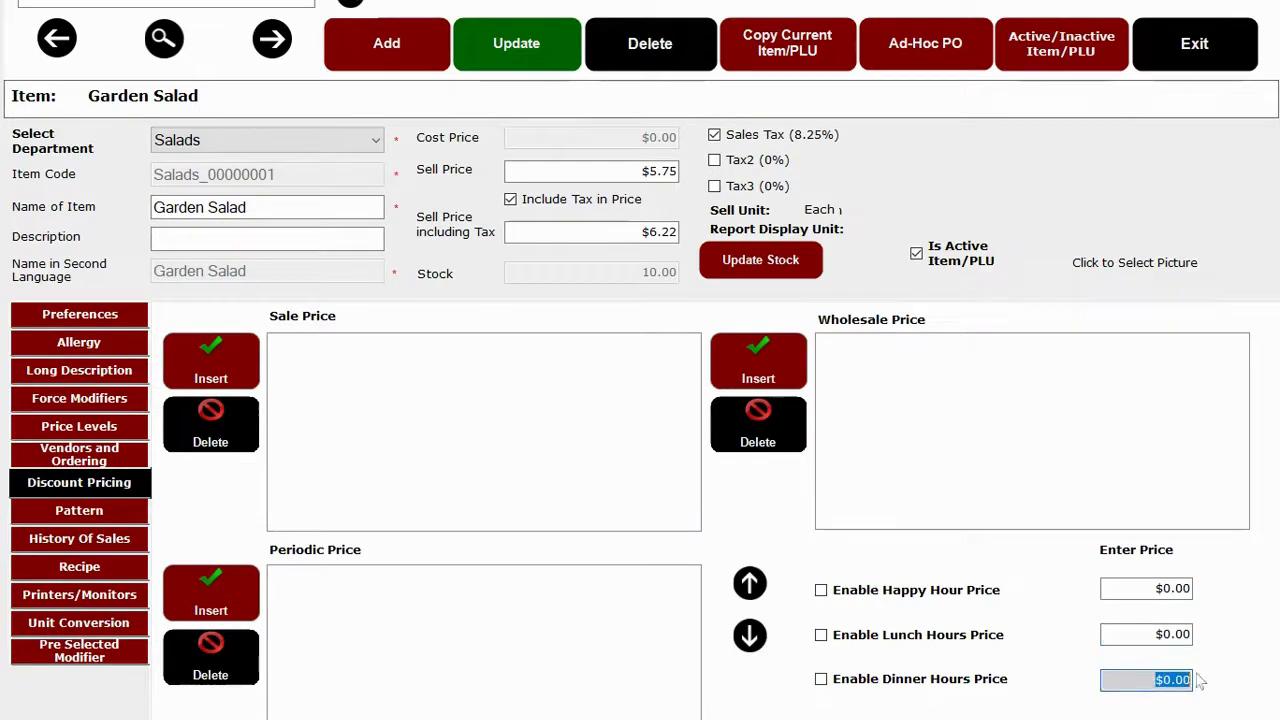
left_click(190, 592)
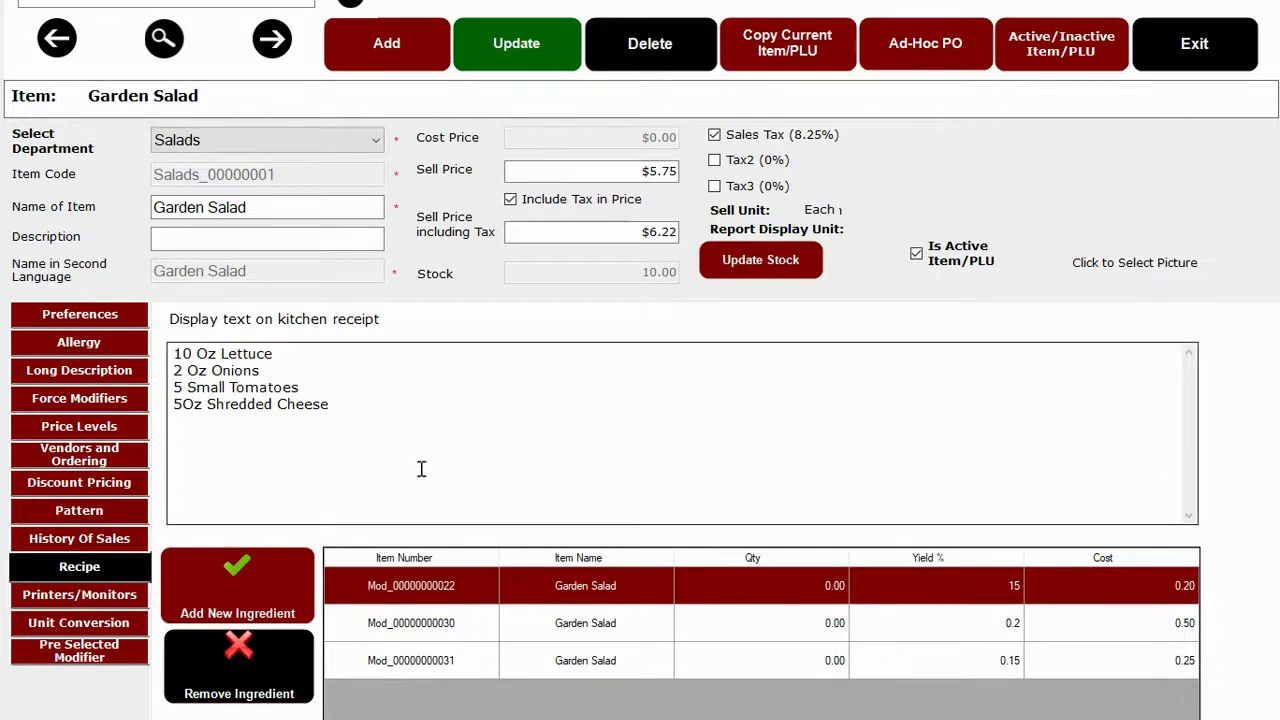
left_click(460, 637)
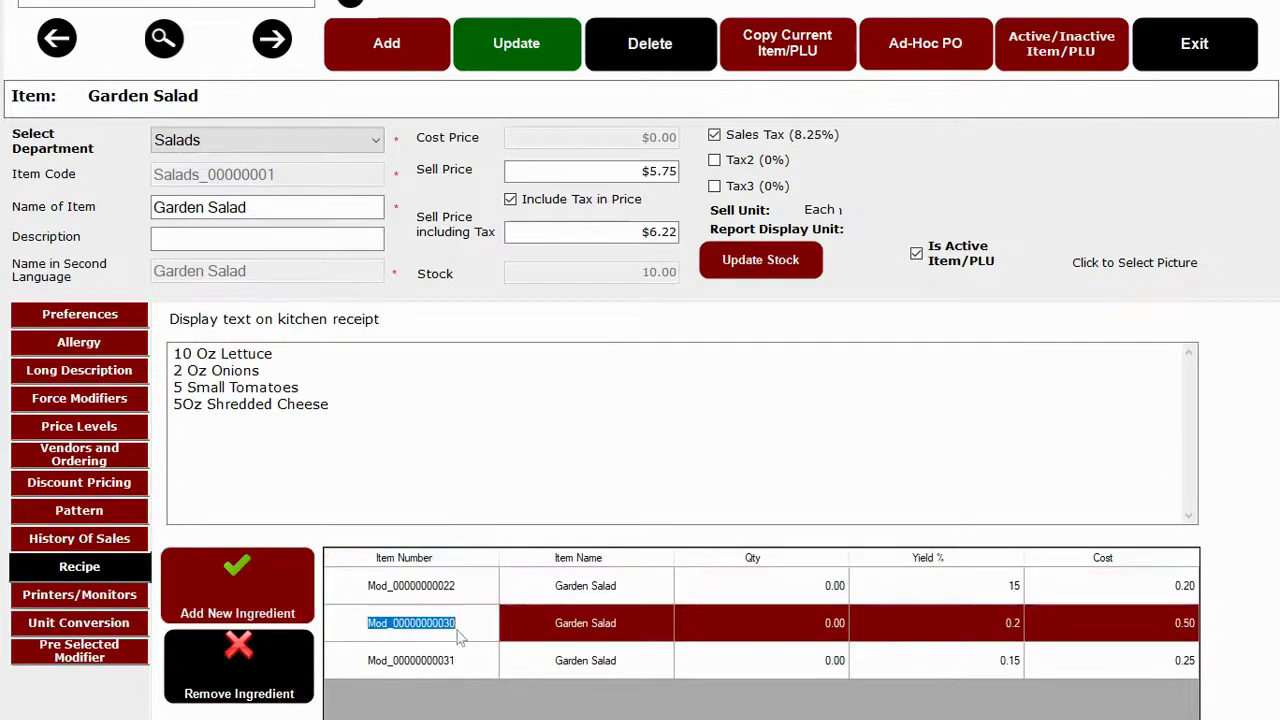
left_click(465, 660)
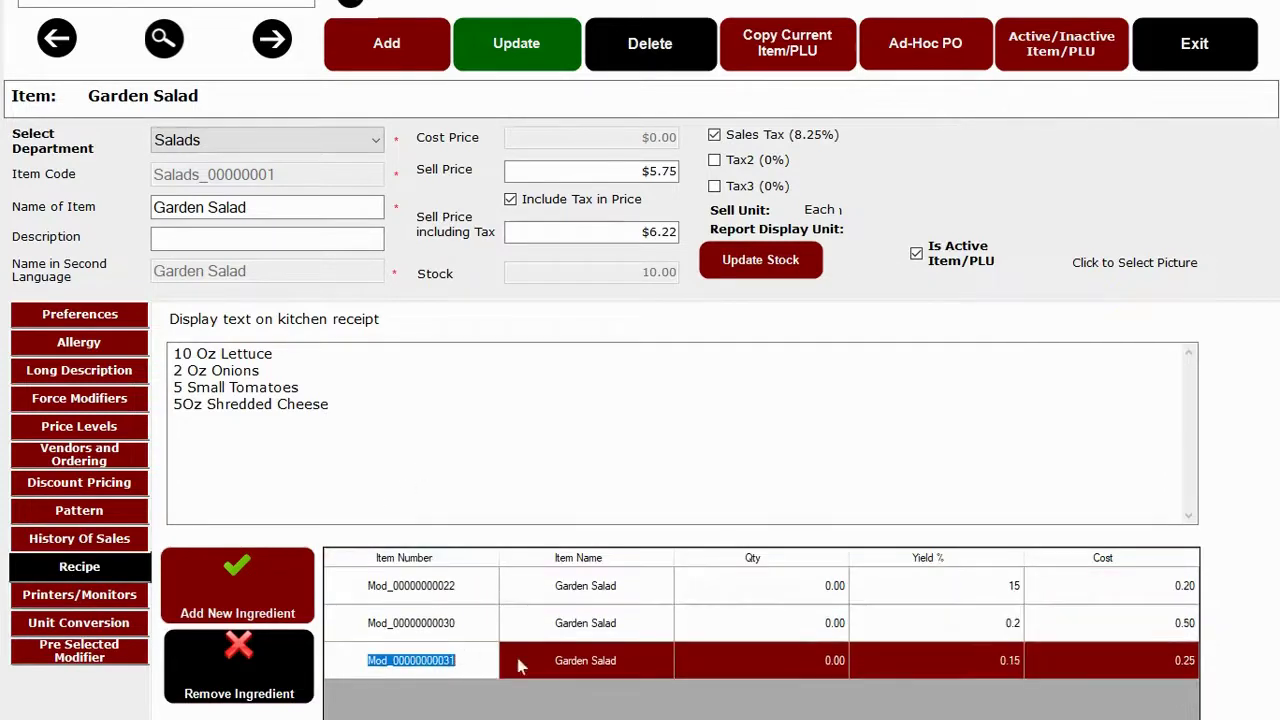
left_click(275, 368)
left_click_drag(296, 386, 208, 371)
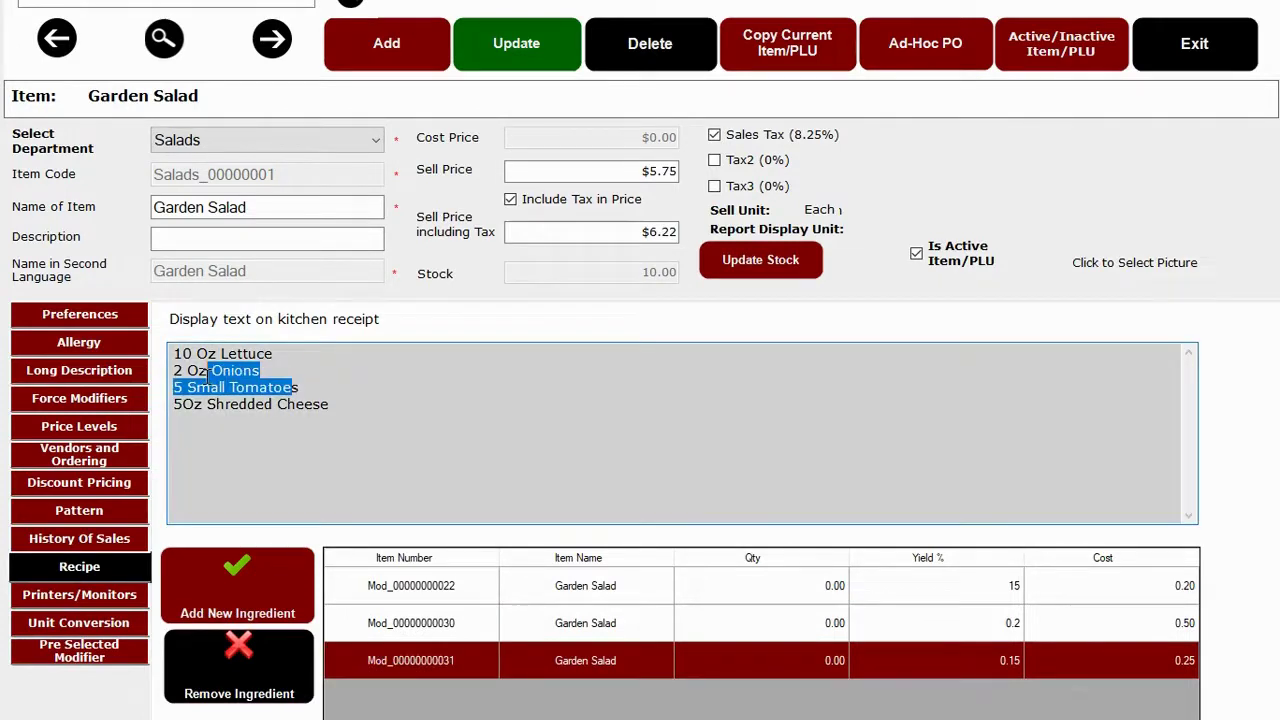
left_click(267, 370)
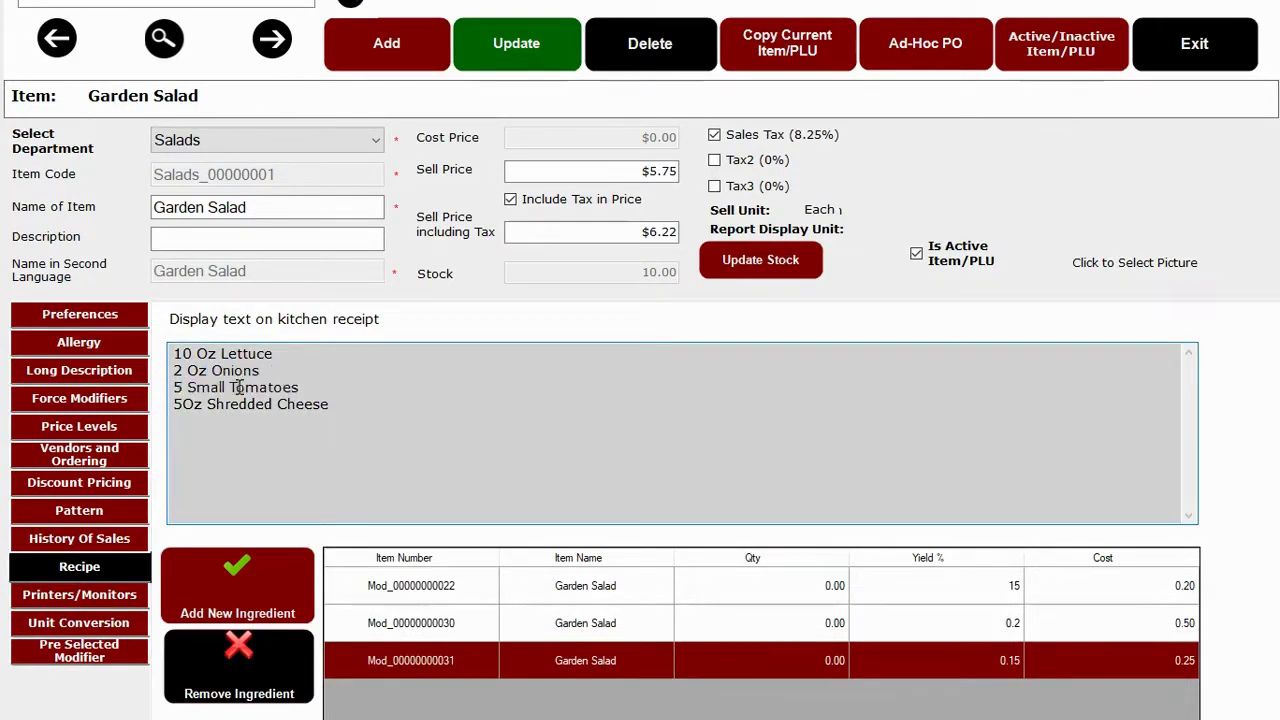
left_click(110, 401)
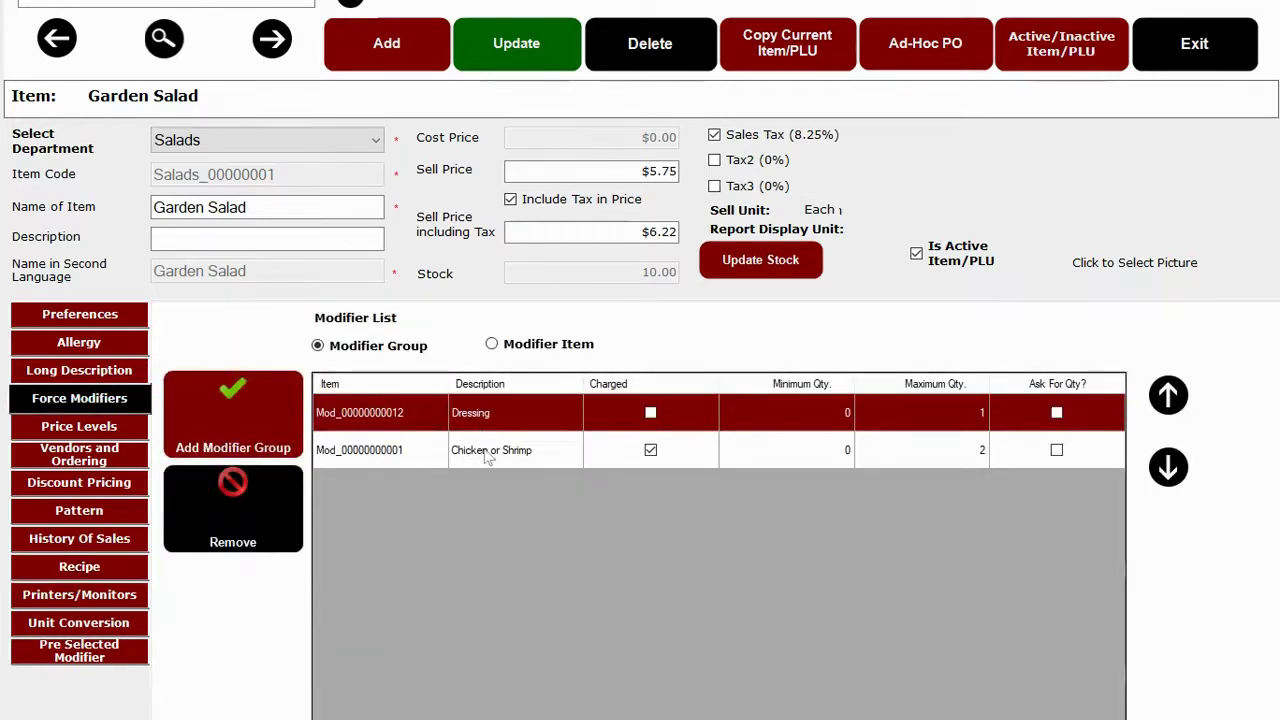
left_click(487, 452)
left_click(498, 413)
Open customer records and step to the fully filled customer, checking the phone and e-mail fields.
left_click(1162, 58)
left_click(703, 180)
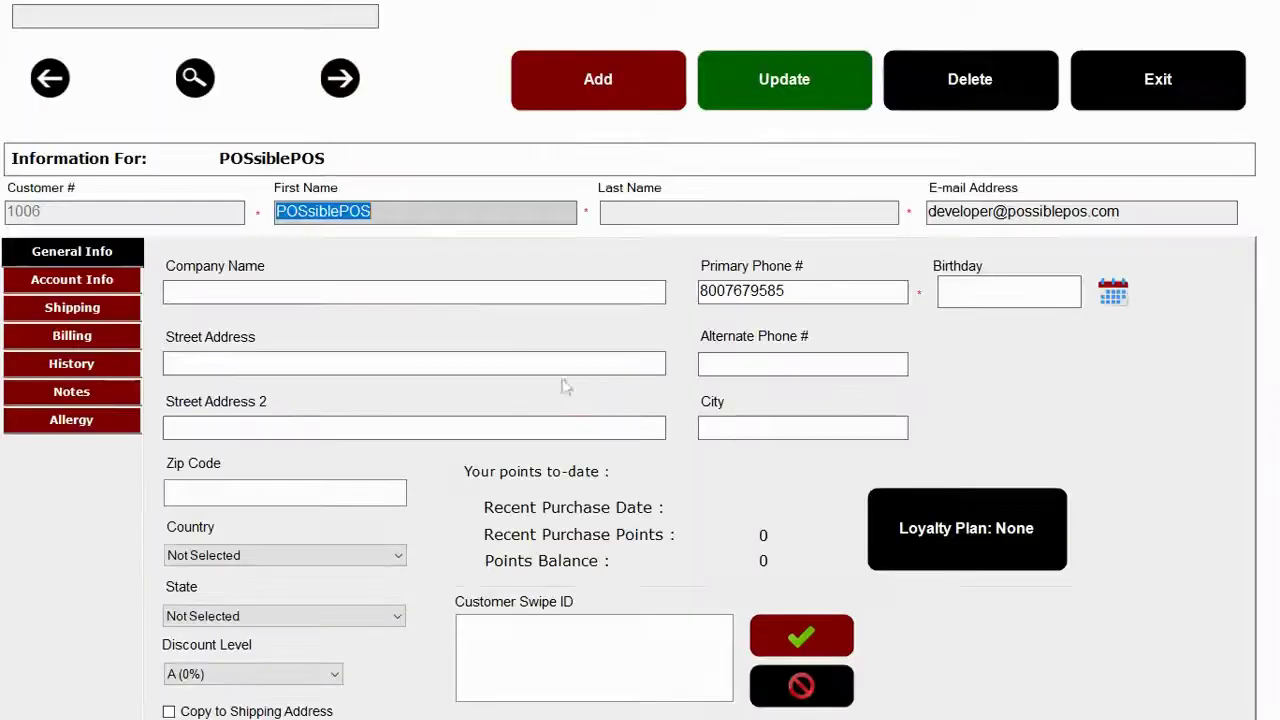
left_click(338, 82)
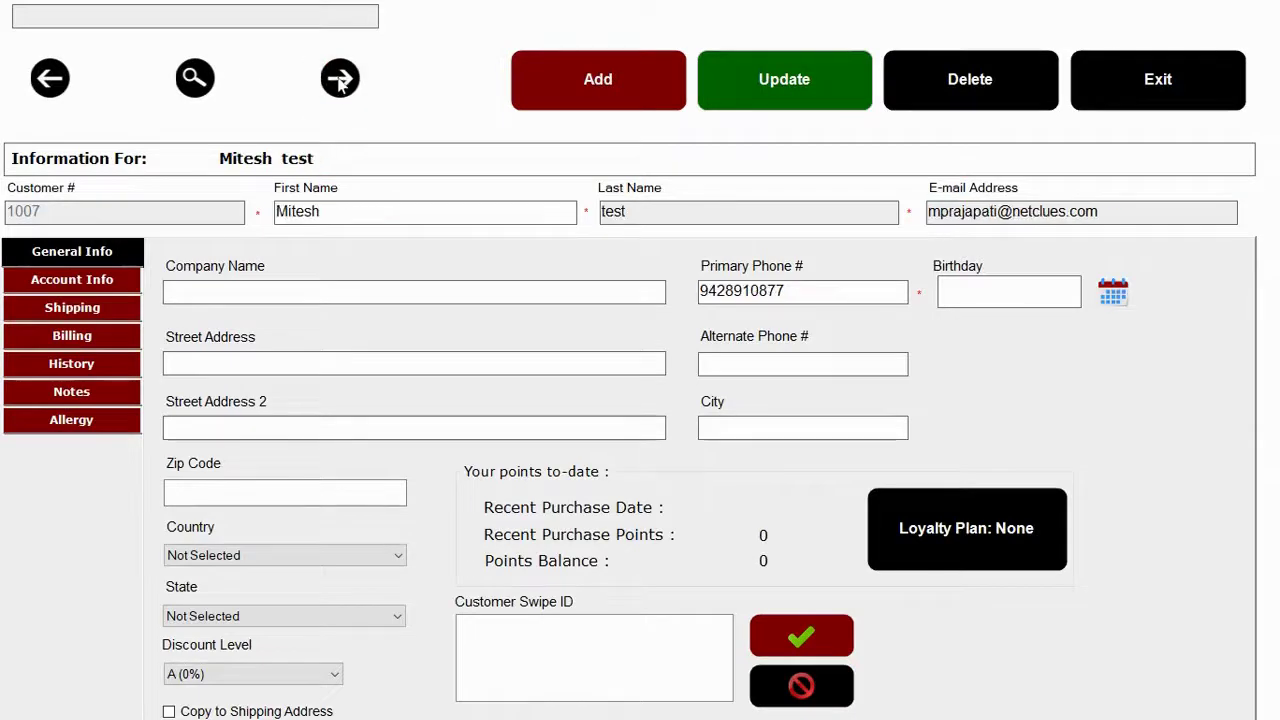
left_click(339, 84)
left_click(340, 85)
left_click(340, 85)
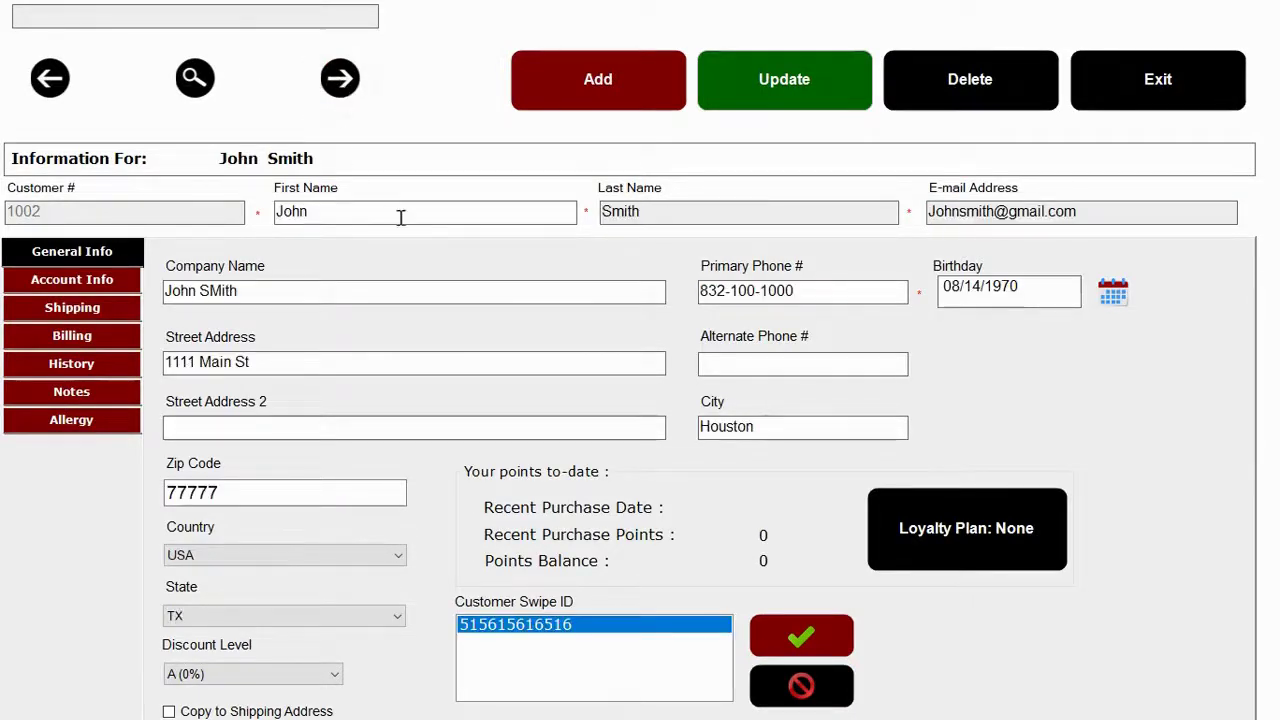
left_click_drag(797, 300, 646, 294)
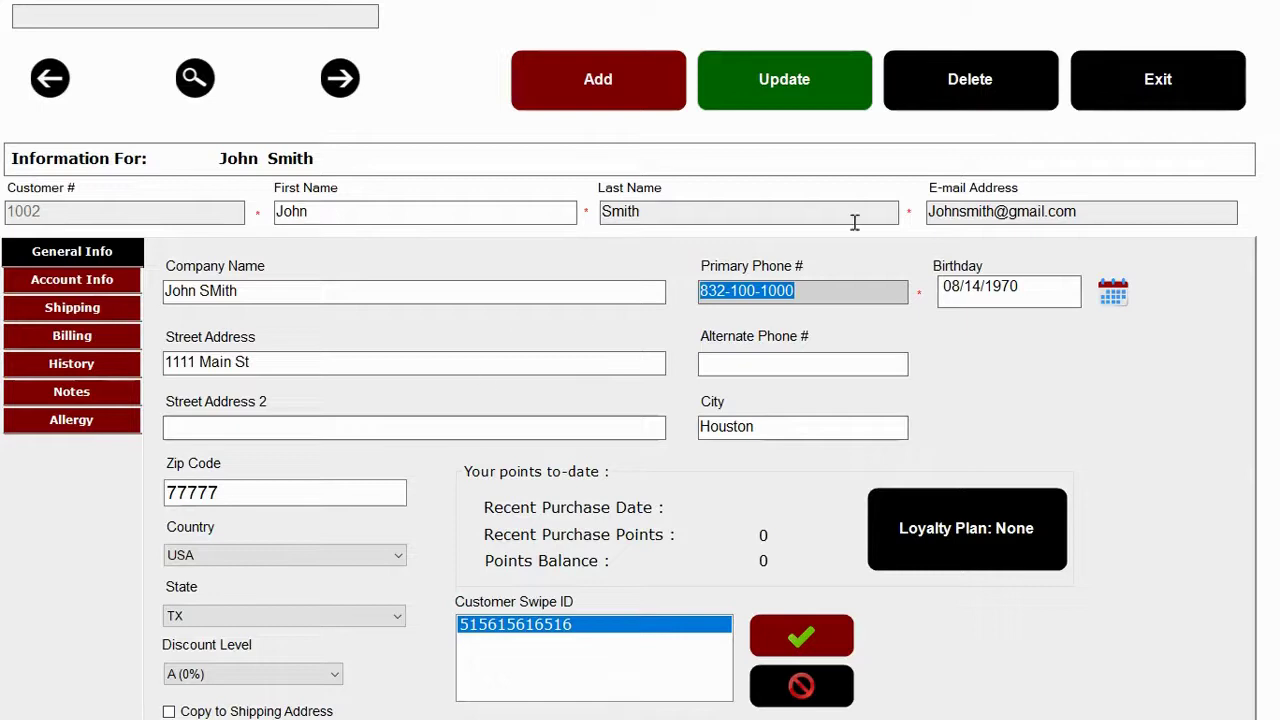
left_click_drag(1138, 206, 930, 206)
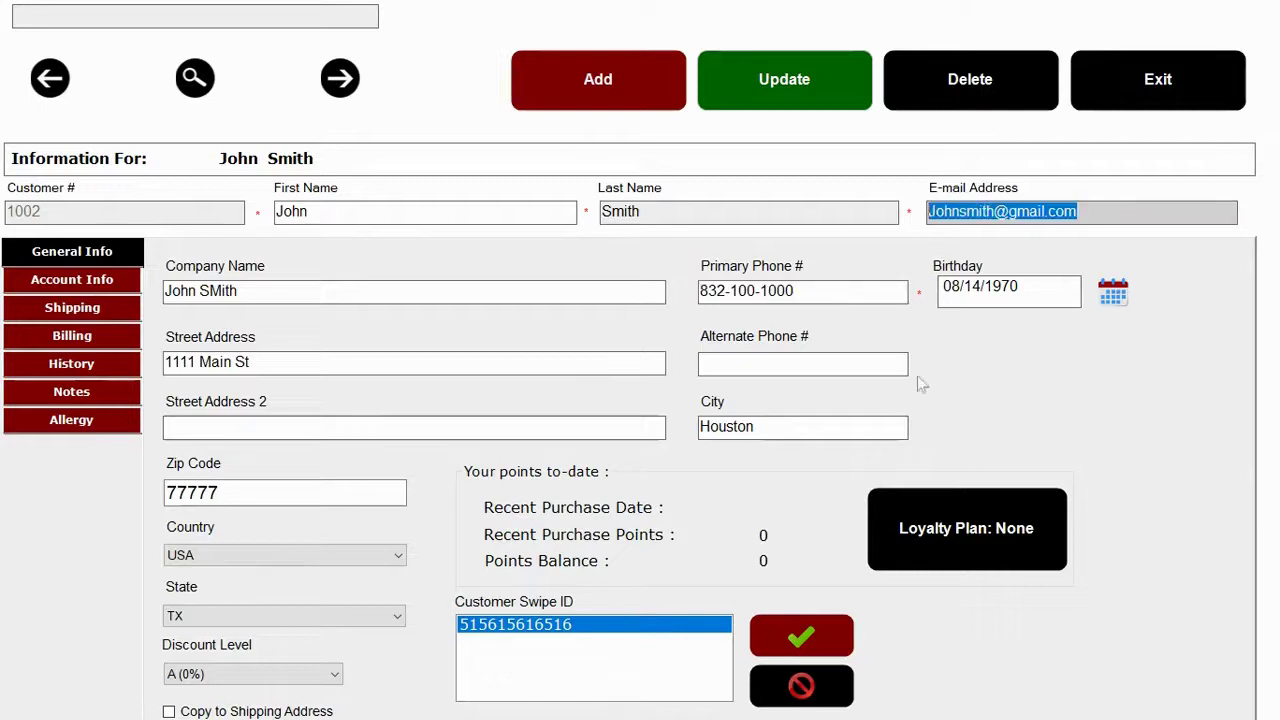
Assign the Rewards - $5 Off loyalty plan, save the record, and view Account Info.
left_click(929, 531)
left_click(443, 200)
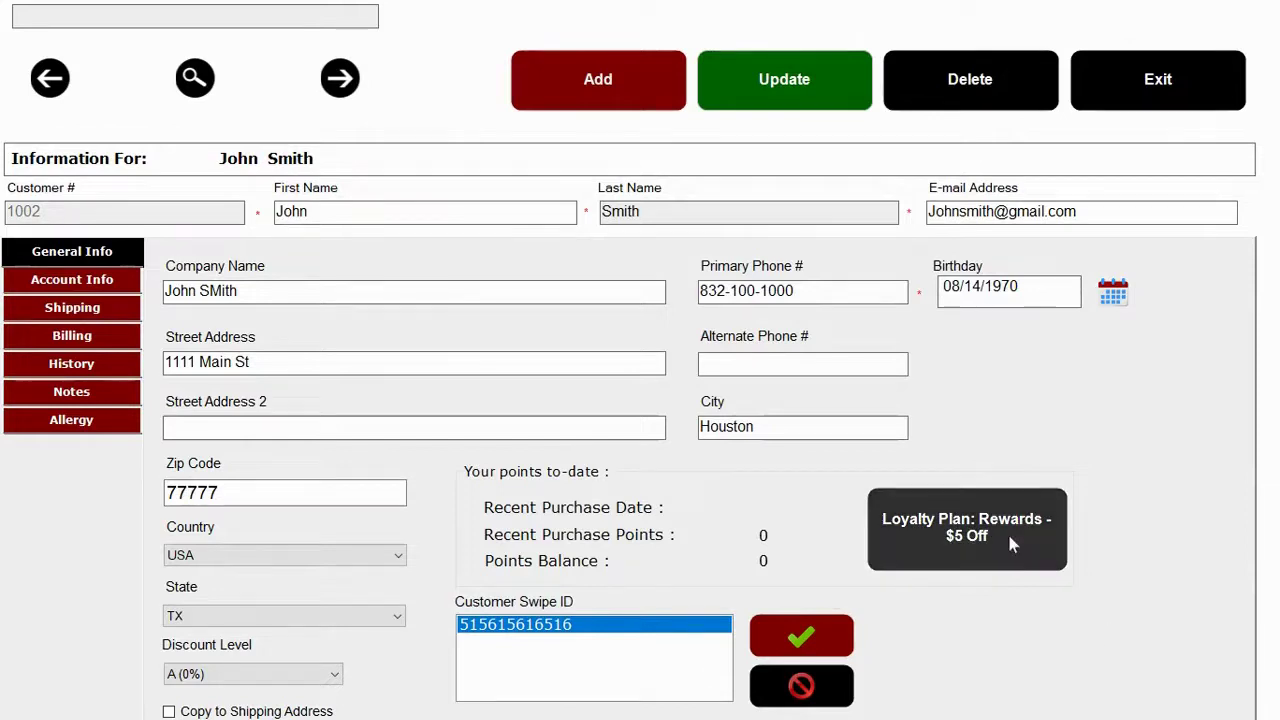
left_click(797, 90)
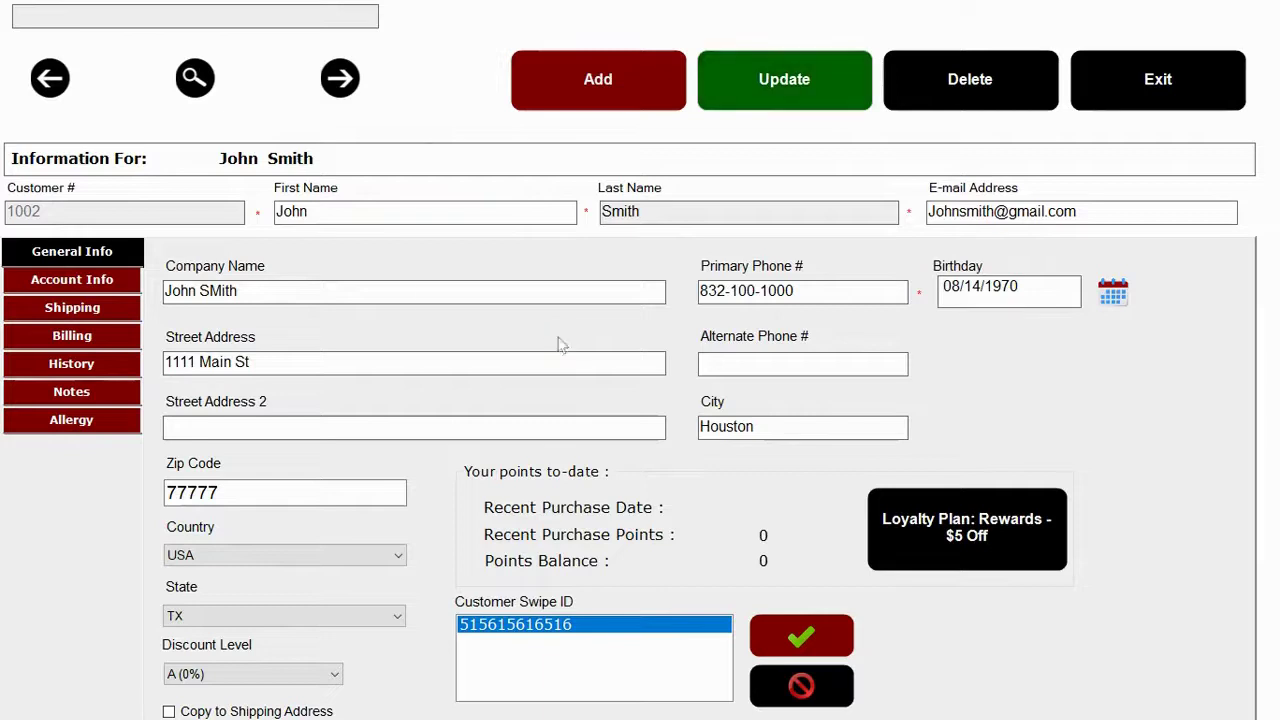
left_click(626, 331)
left_click(945, 558)
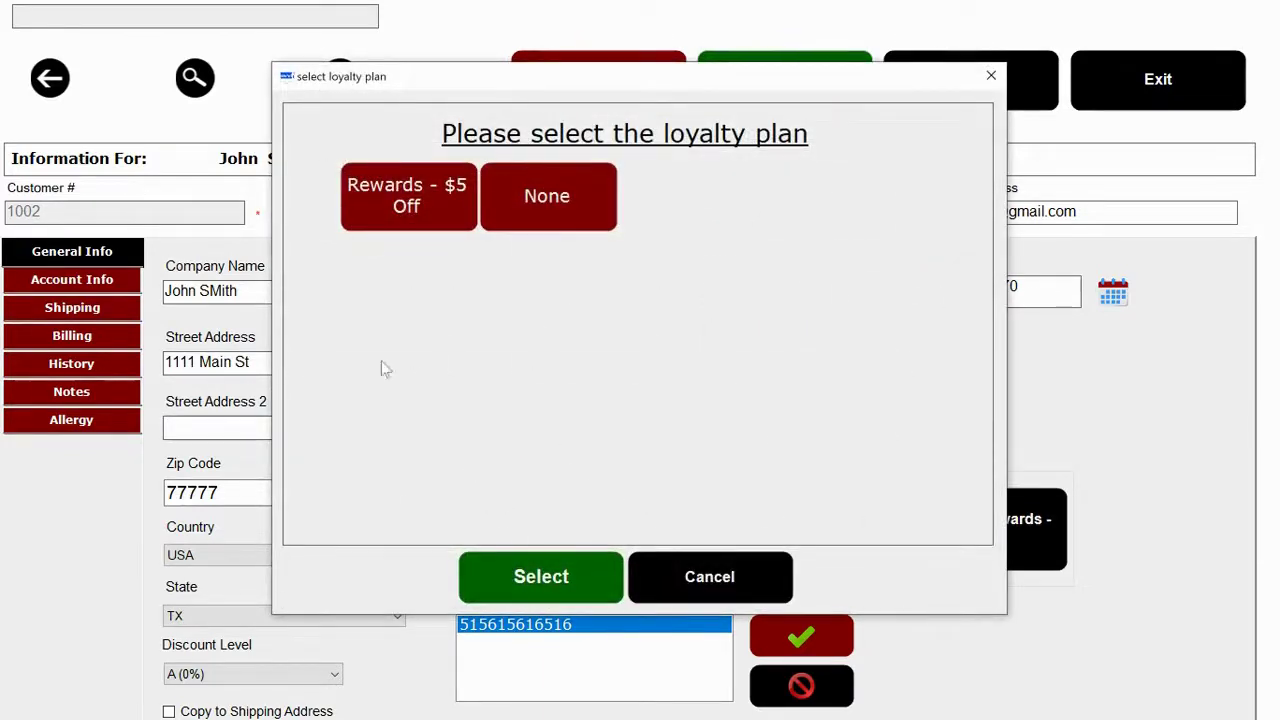
left_click(701, 575)
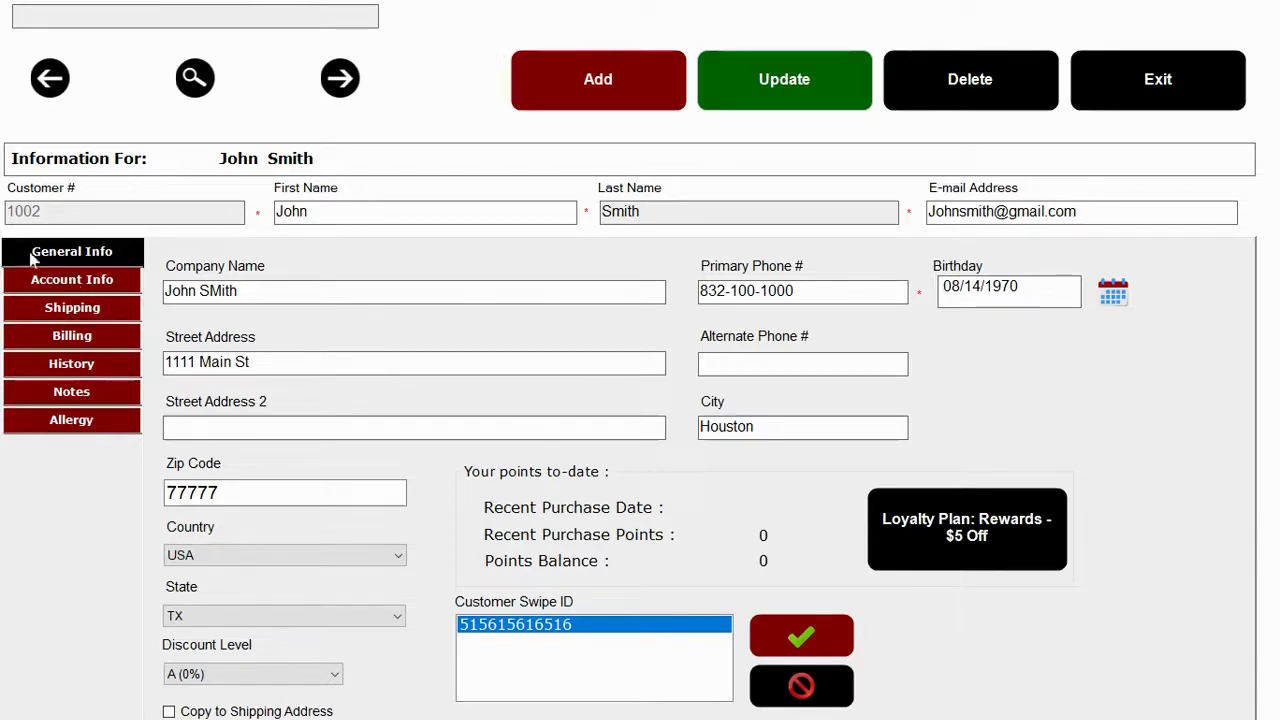
left_click(65, 280)
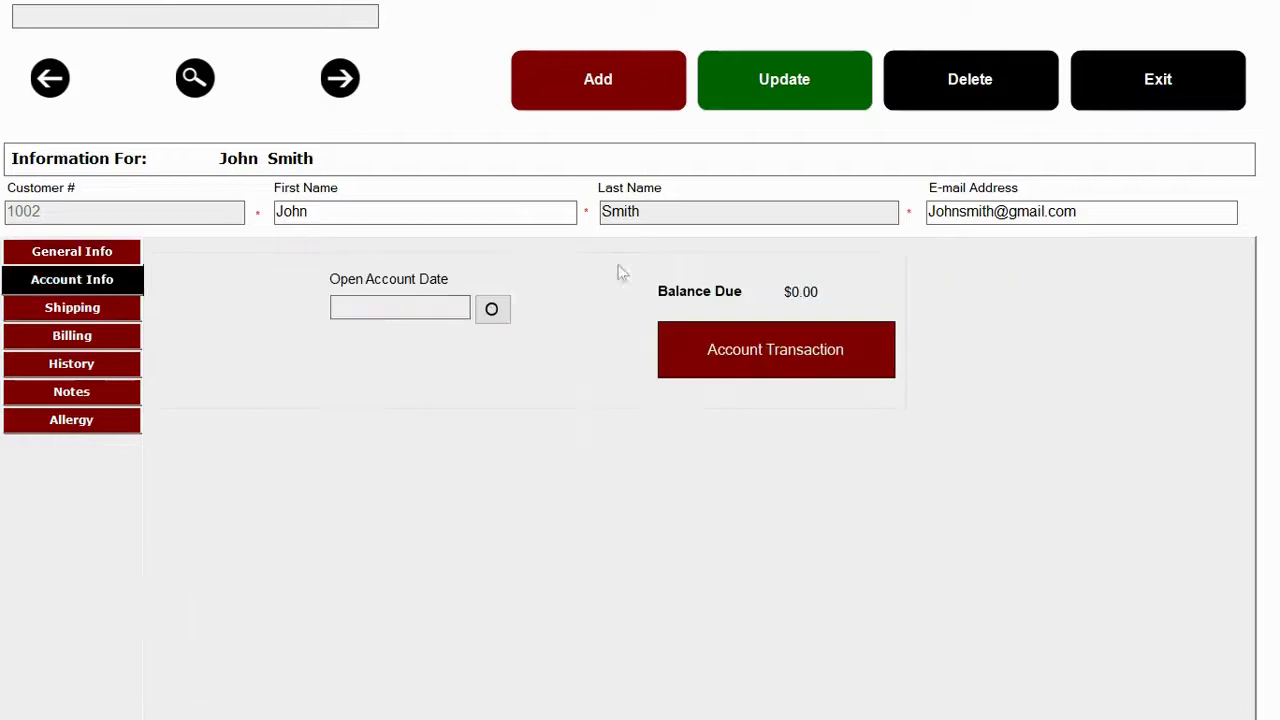
Set the open account date to 5/21/2020 and check the account transactions.
left_click(491, 309)
left_click(841, 349)
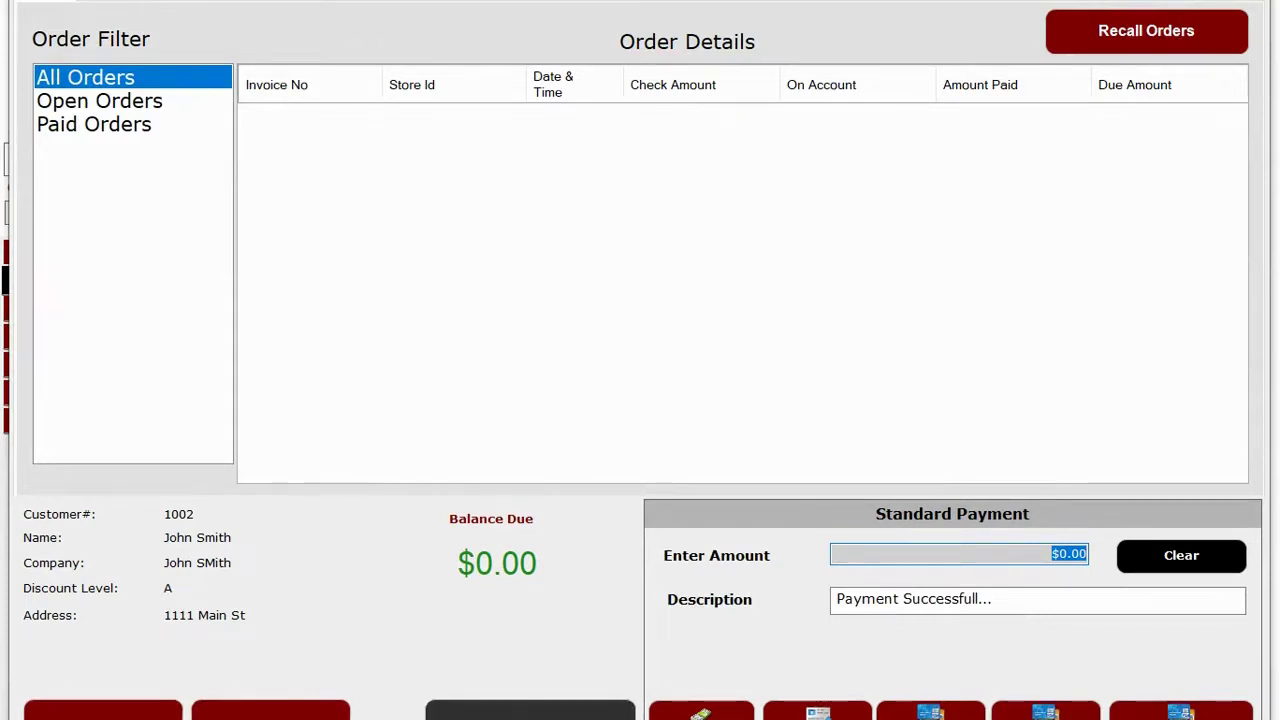
left_click(960, 554)
left_click(480, 710)
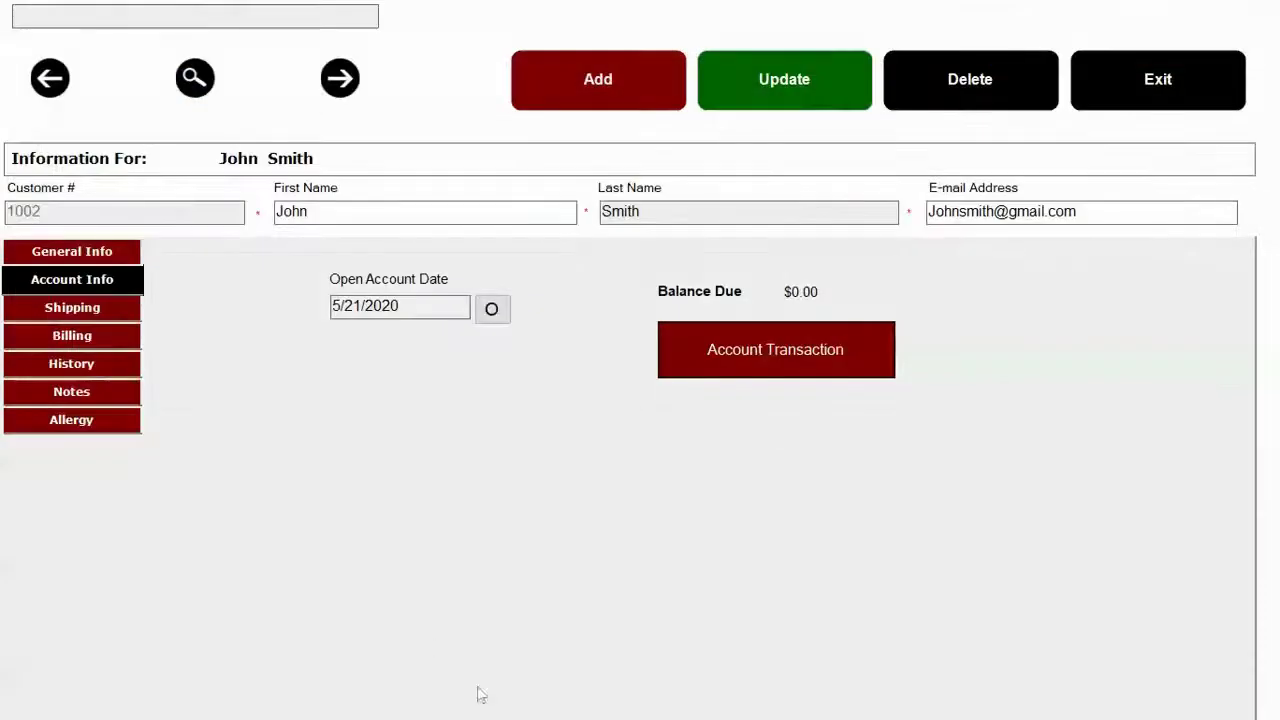
Review the order history with Wood-Fired Wings and Regular Sauce, the allergy list, then close the customer.
left_click(86, 364)
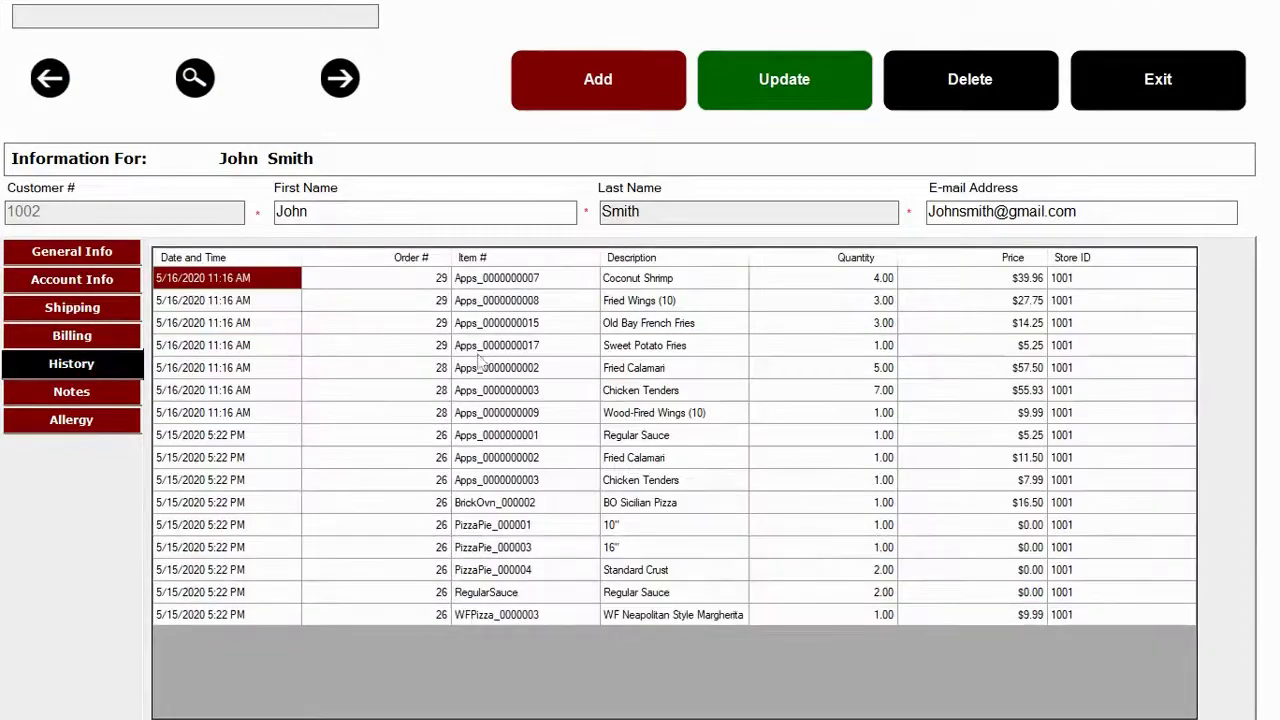
left_click(480, 345)
left_click(480, 392)
left_click(492, 438)
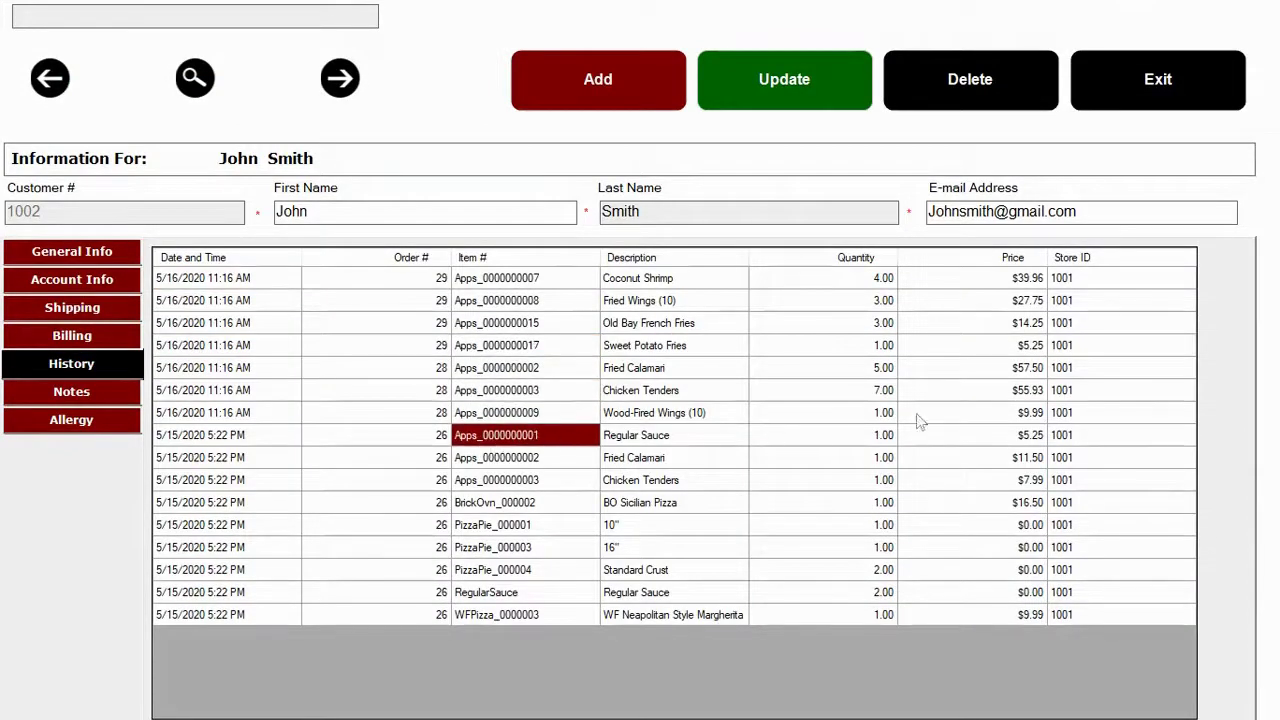
left_click(838, 370)
left_click(838, 414)
left_click(842, 436)
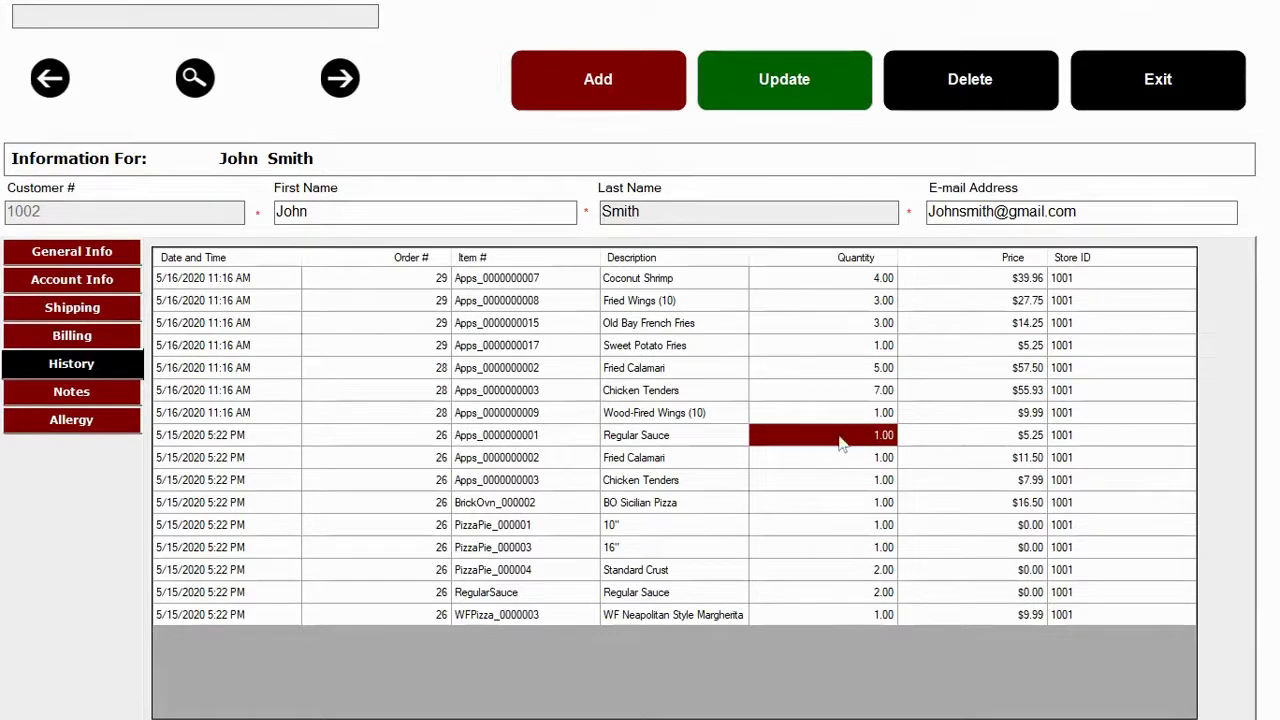
left_click(70, 420)
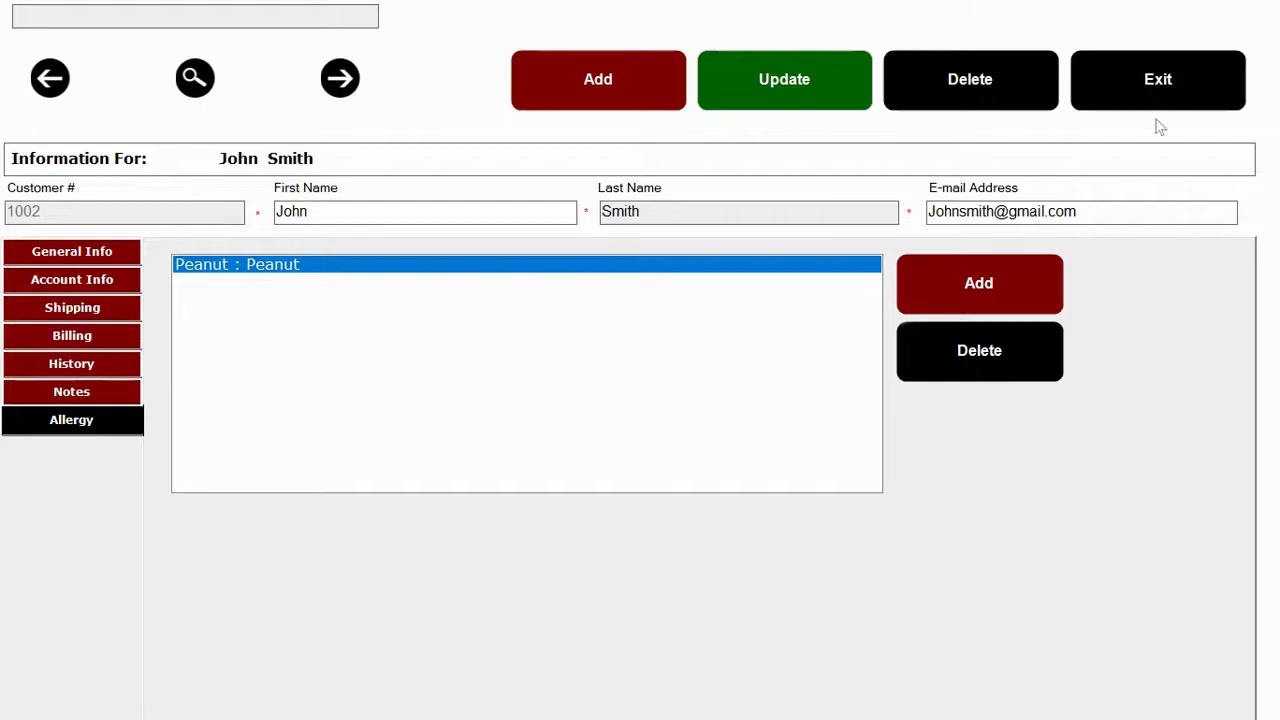
left_click(1157, 82)
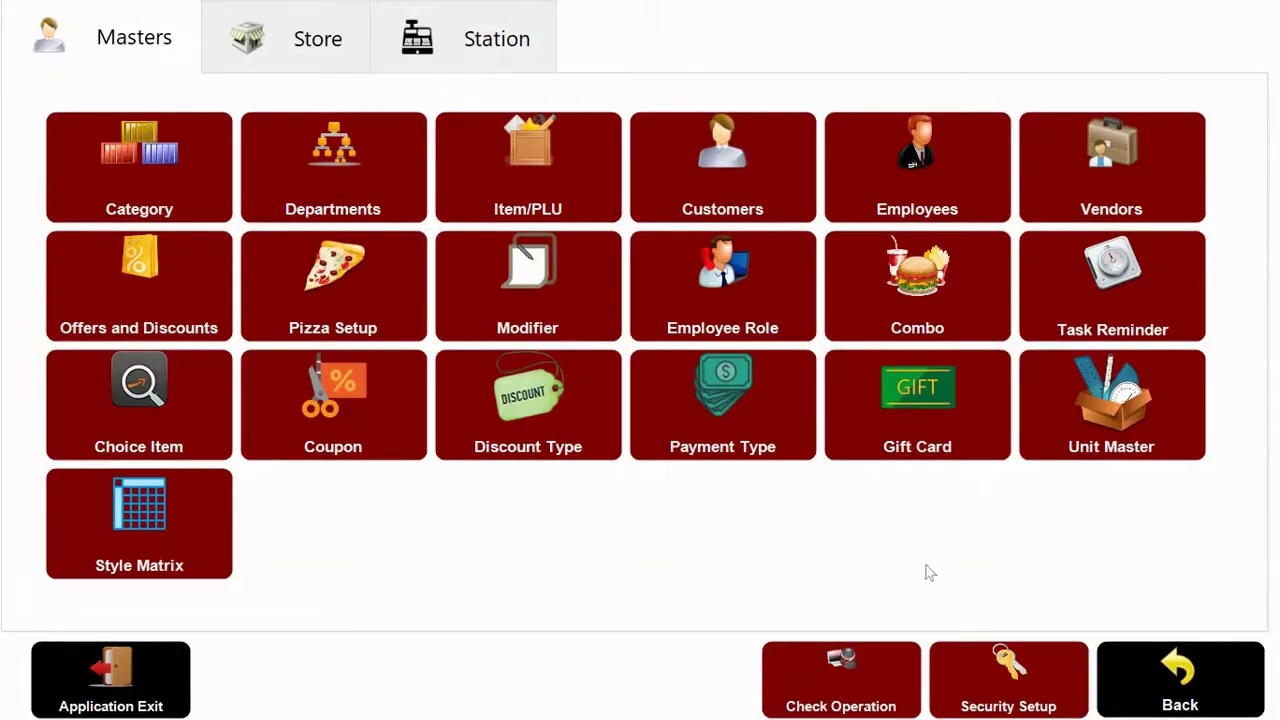
Open the Manager employee record, browse its personal info, and toggle Enable Second Language on and off.
left_click(882, 188)
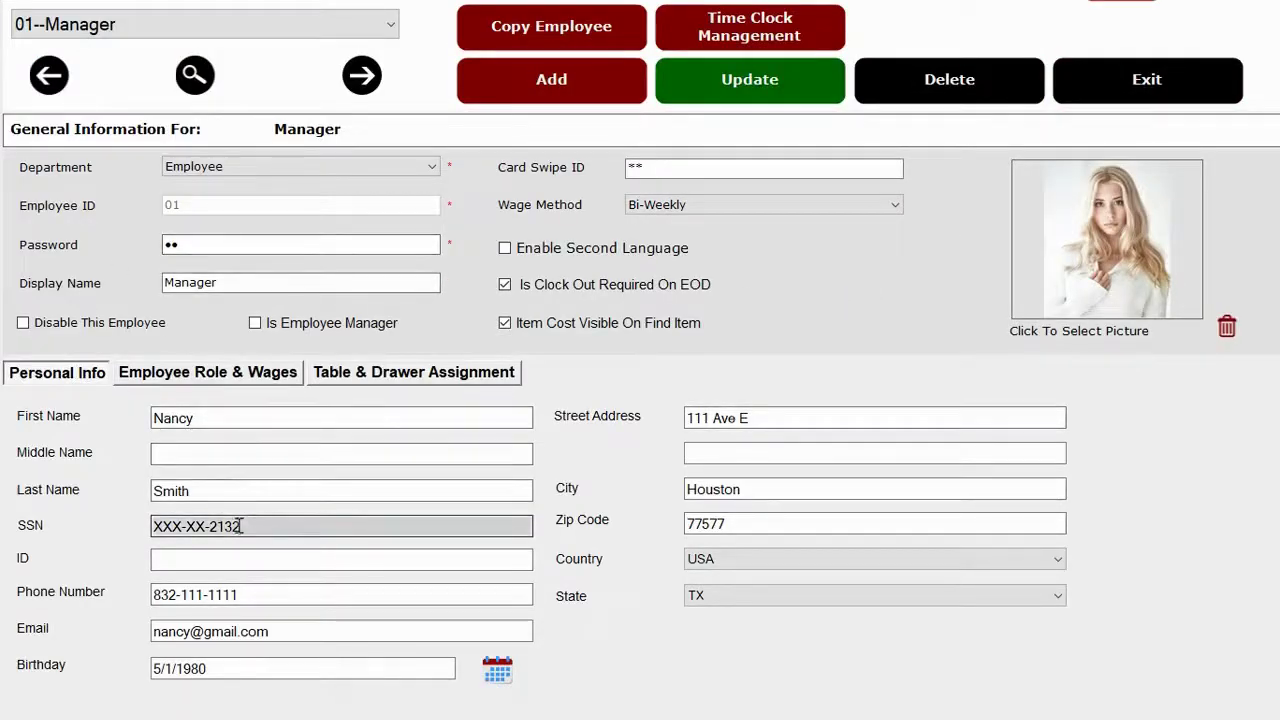
left_click_drag(240, 526, 20, 505)
left_click(214, 418)
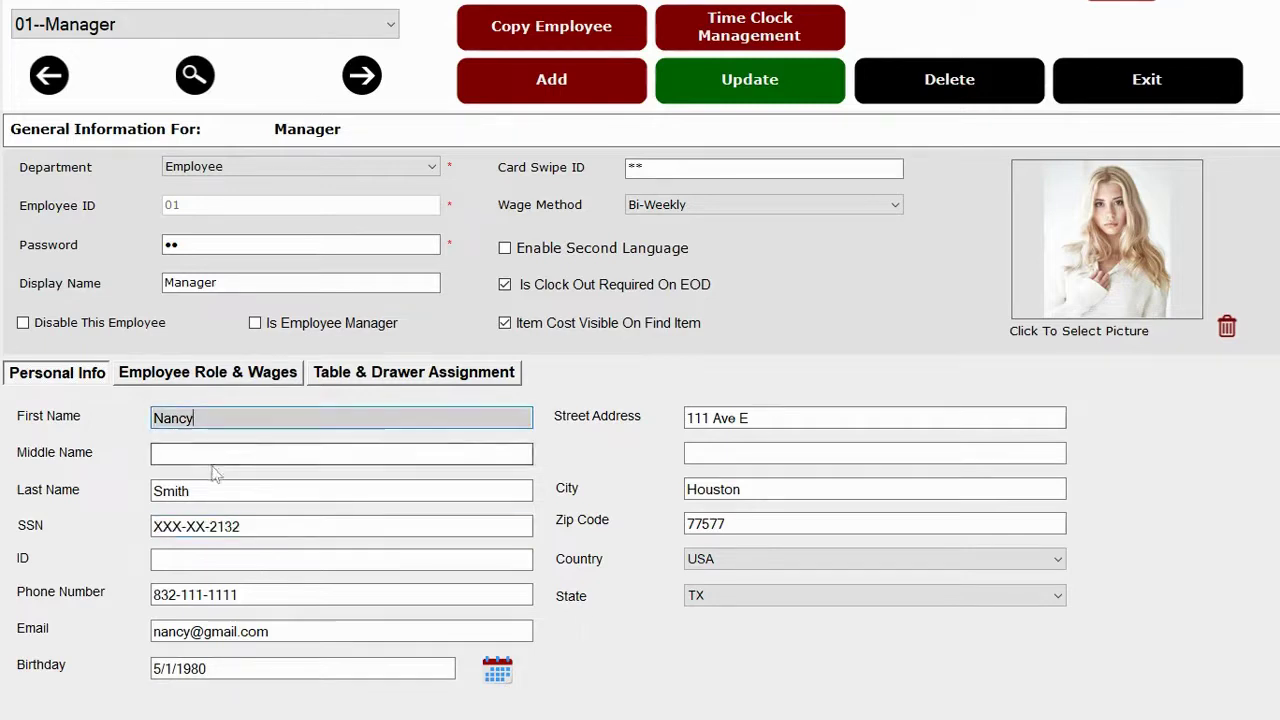
left_click_drag(262, 525, 113, 522)
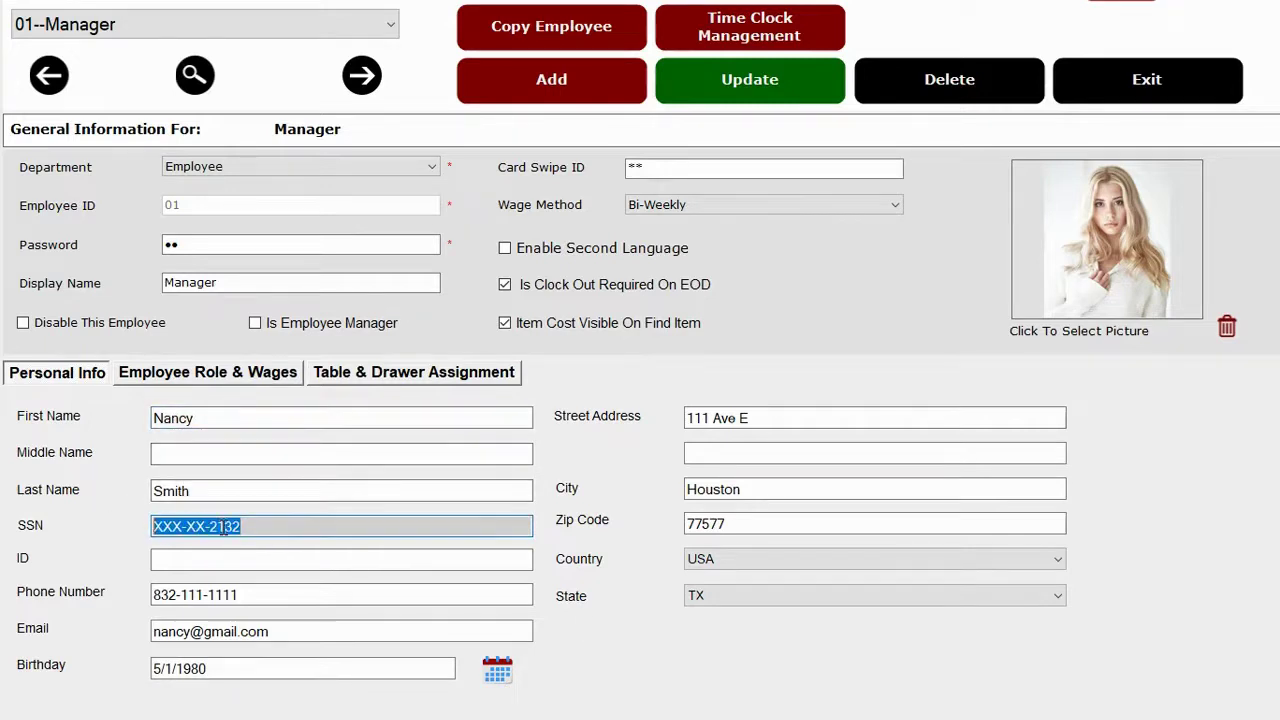
left_click(258, 593)
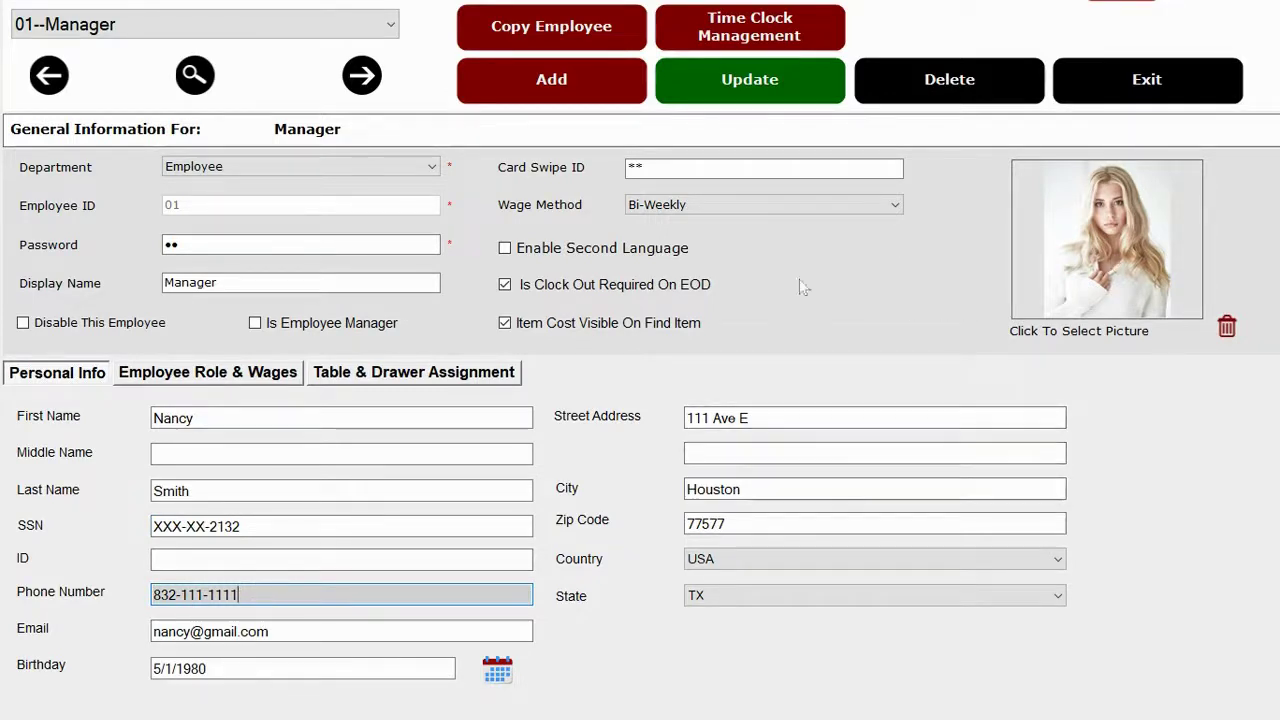
left_click(562, 252)
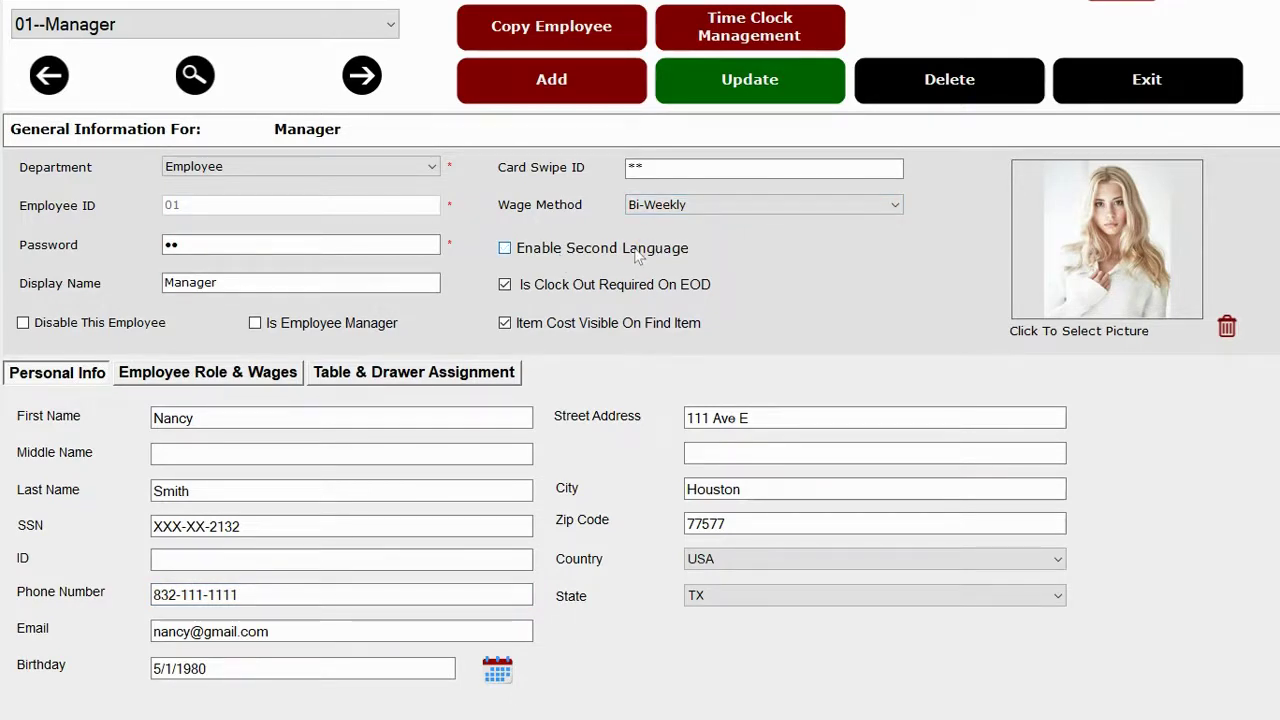
left_click(637, 256)
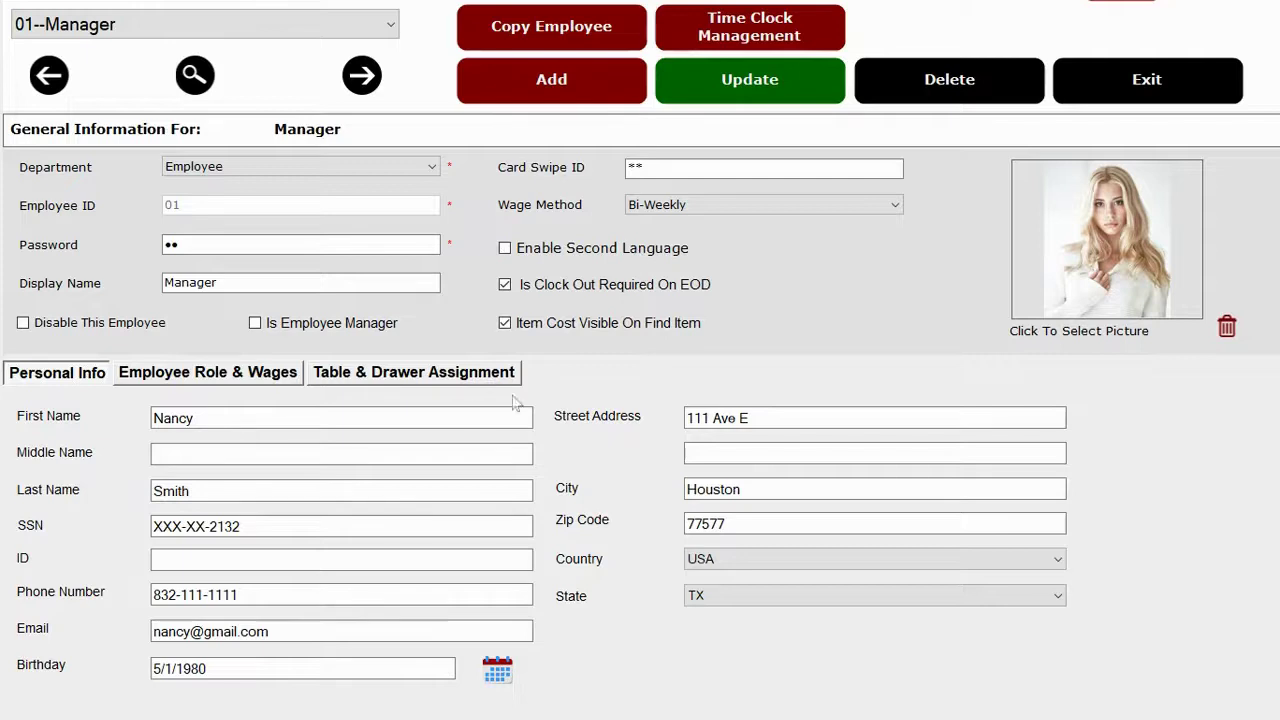
Show the employee's roles and wages, closing the role list without assigning a role.
left_click(205, 378)
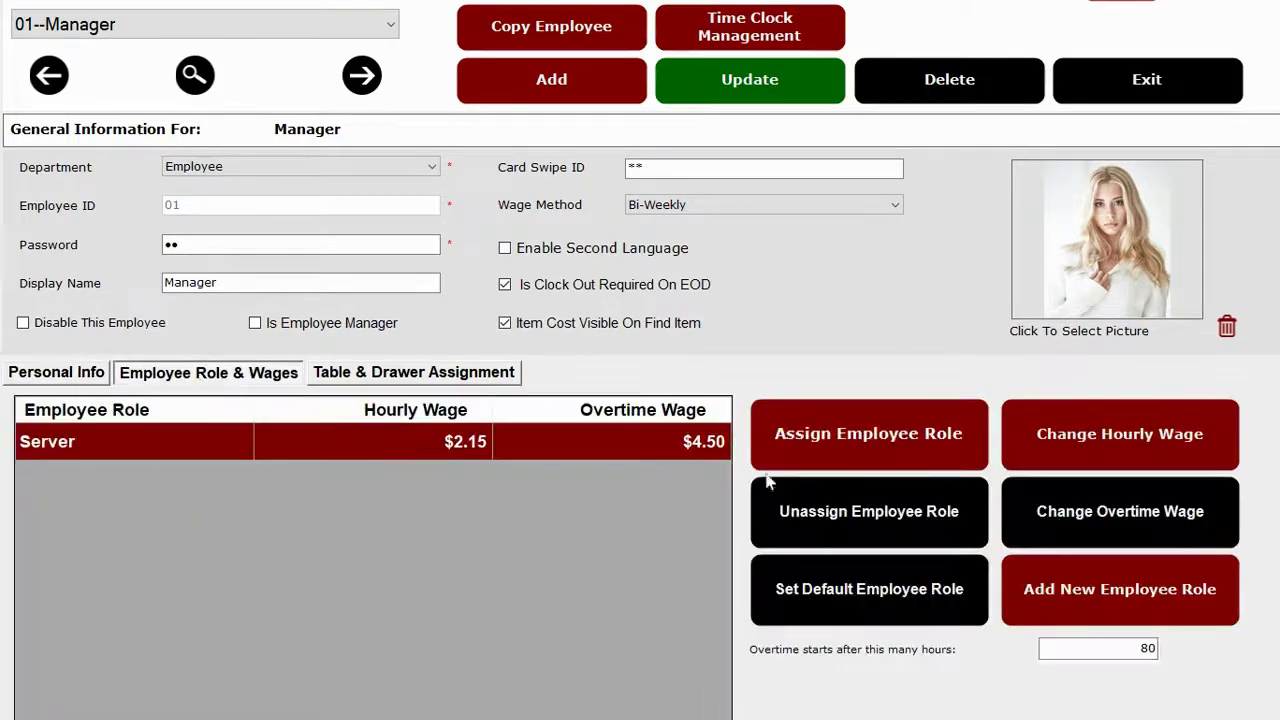
left_click(855, 450)
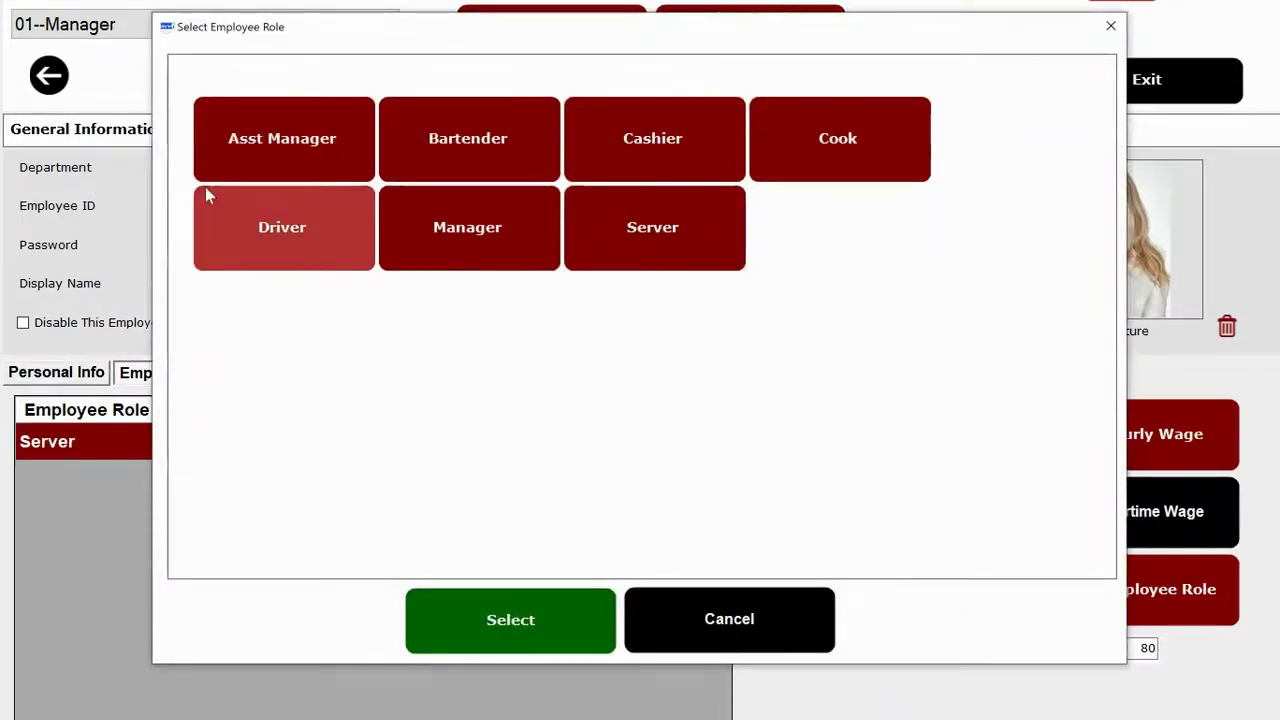
left_click(737, 640)
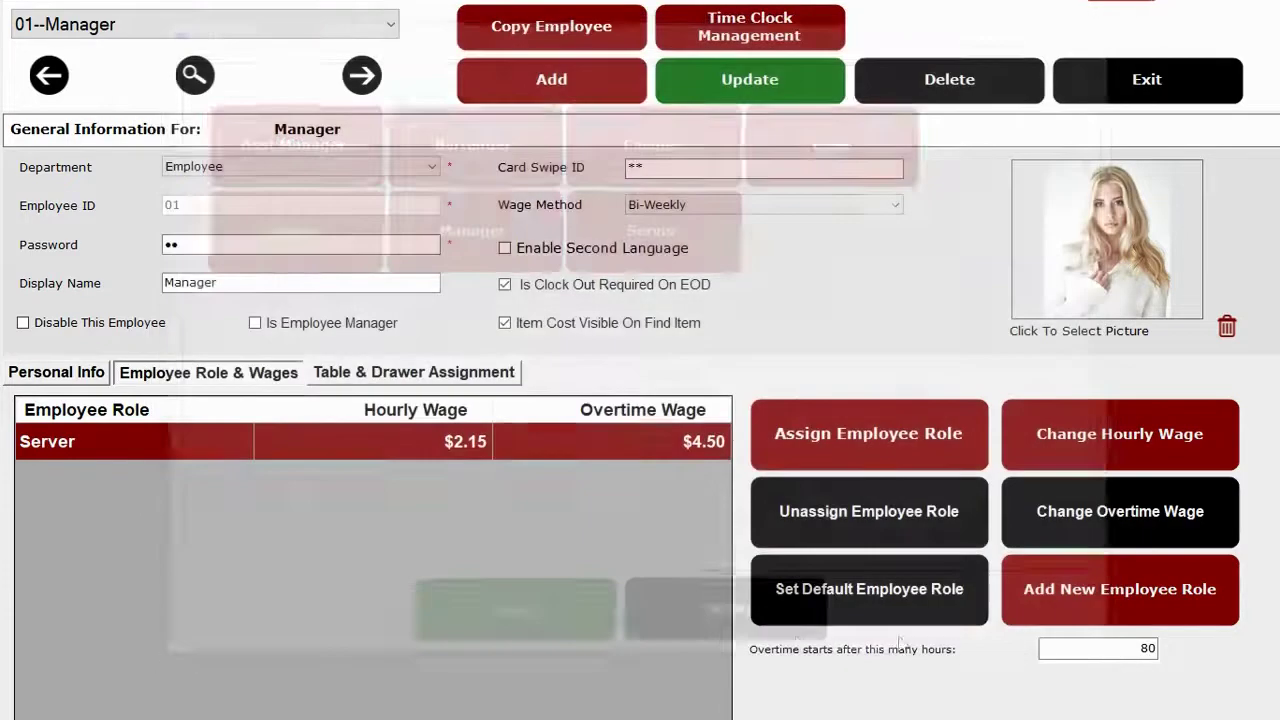
Review the Asst Manager role's permissions, such as Tax Rates and Loyalty Plan, then close it.
left_click(1166, 598)
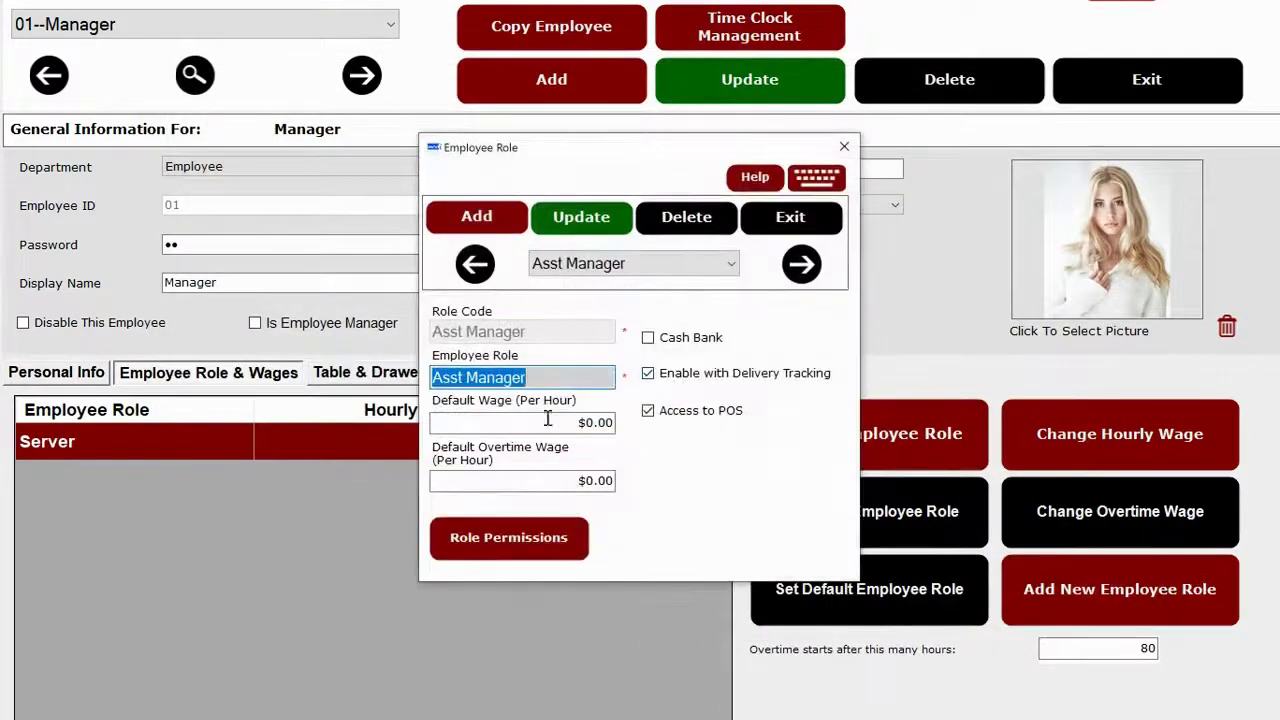
left_click(456, 524)
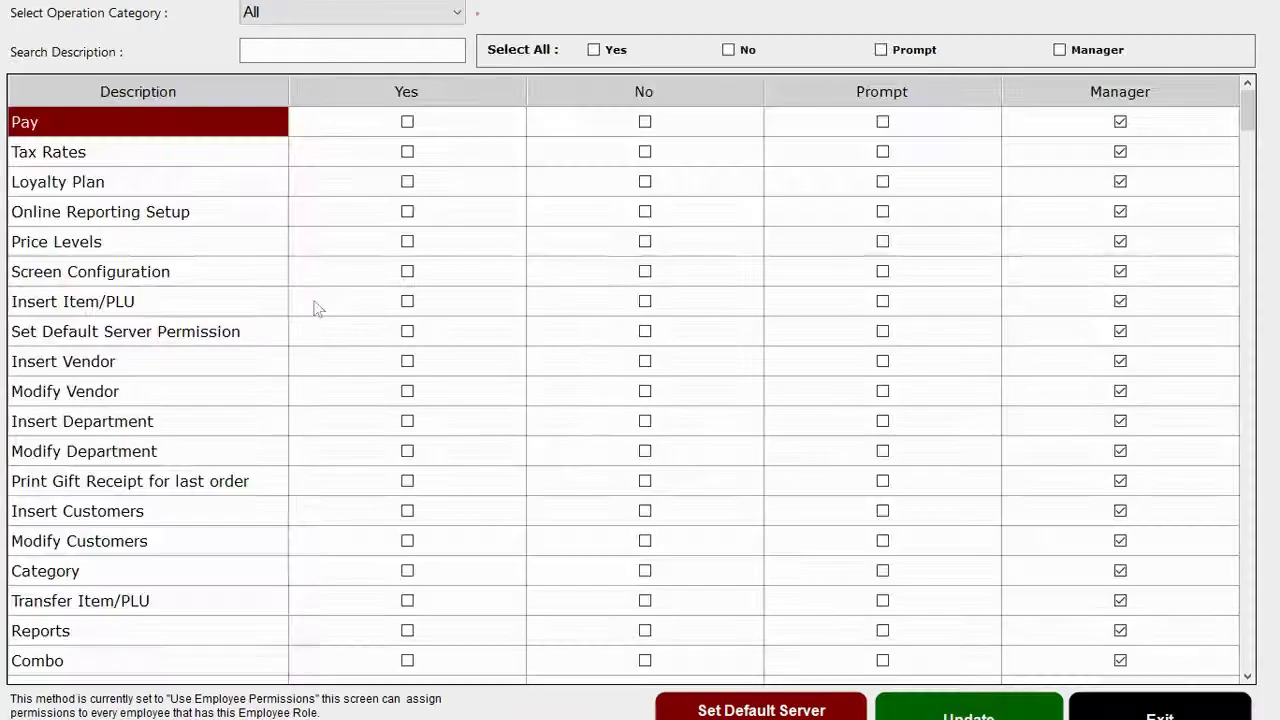
left_click(116, 168)
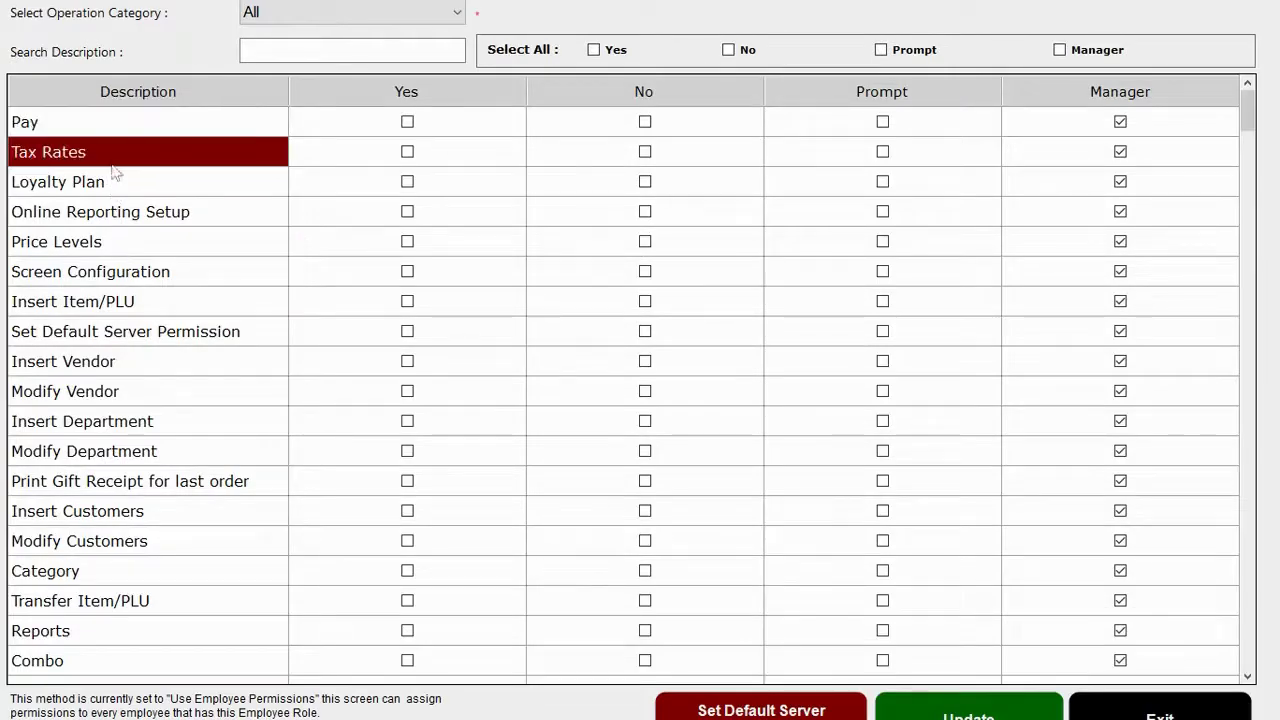
left_click(100, 197)
left_click(1160, 712)
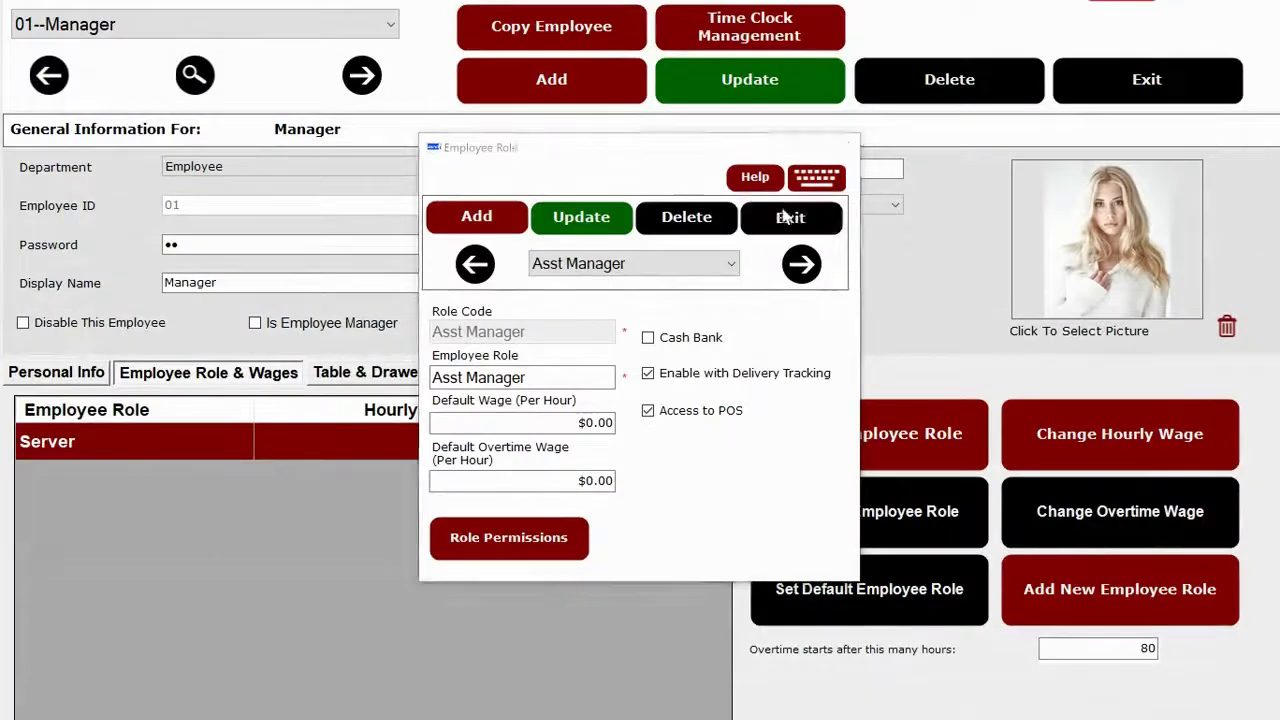
left_click(790, 217)
Open Pizza Setup and review the 14" and 16" sizes and the Thin Crust.
left_click(1150, 85)
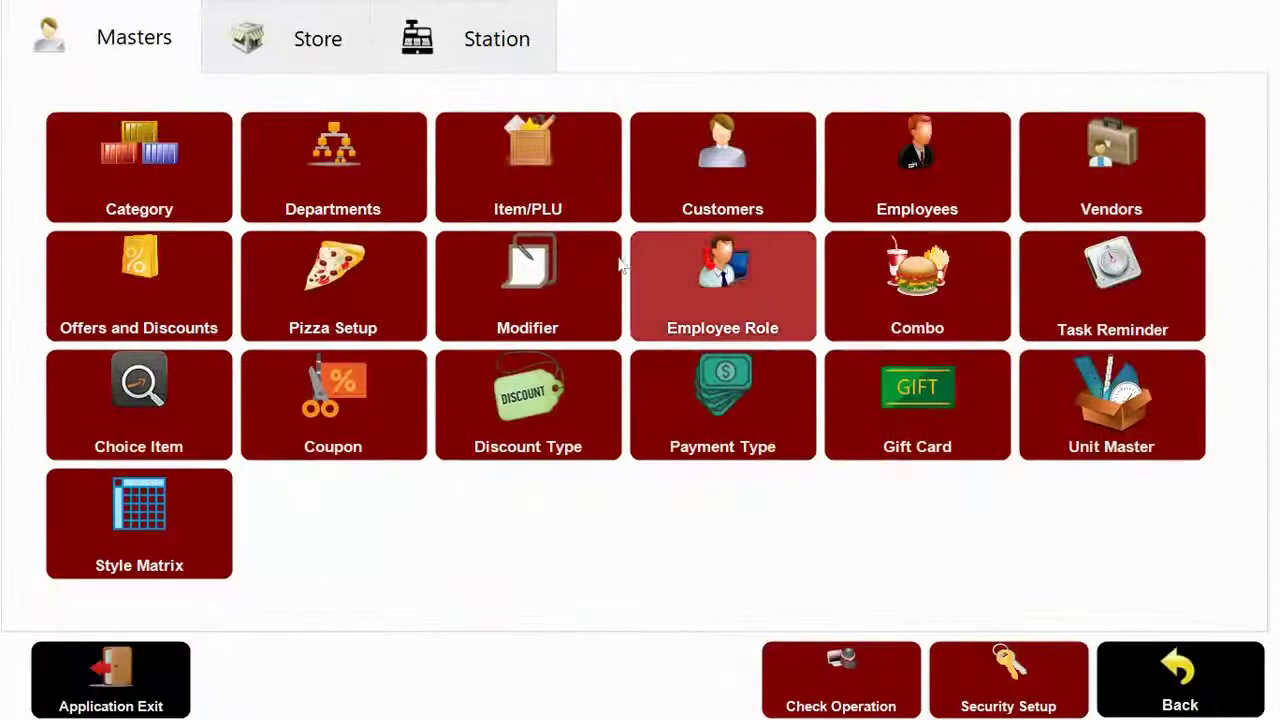
left_click(310, 262)
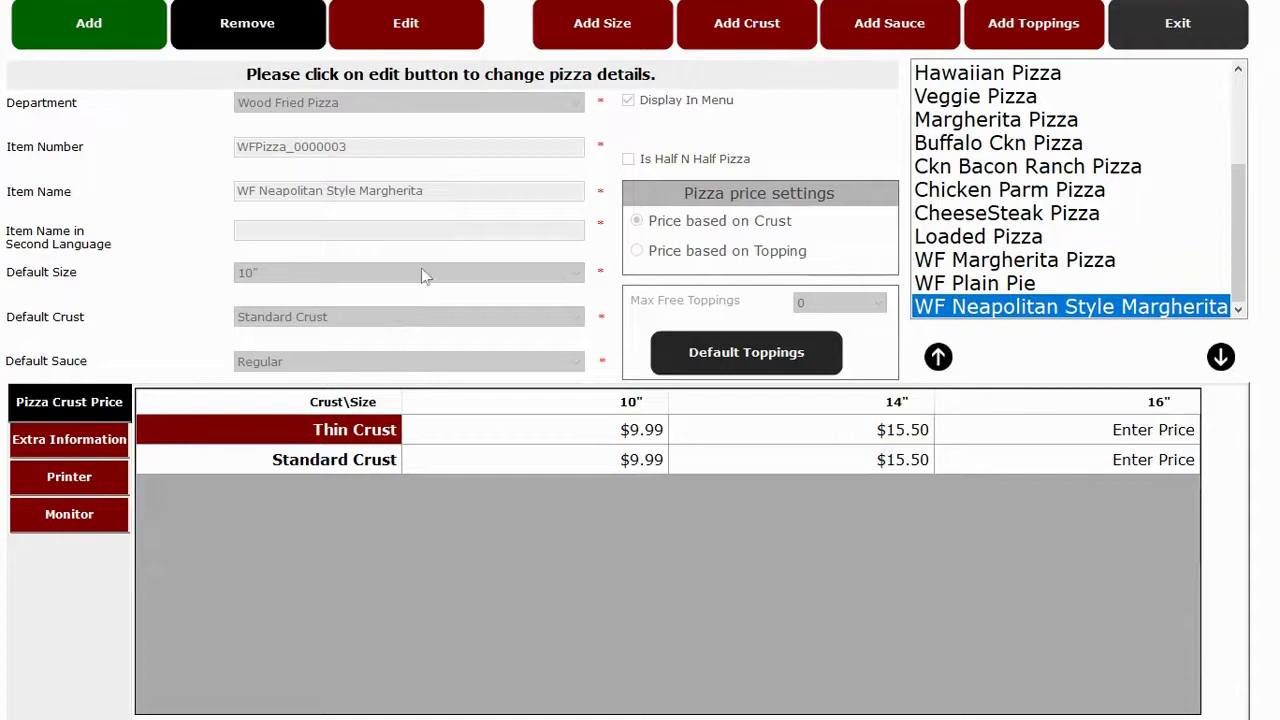
left_click(572, 40)
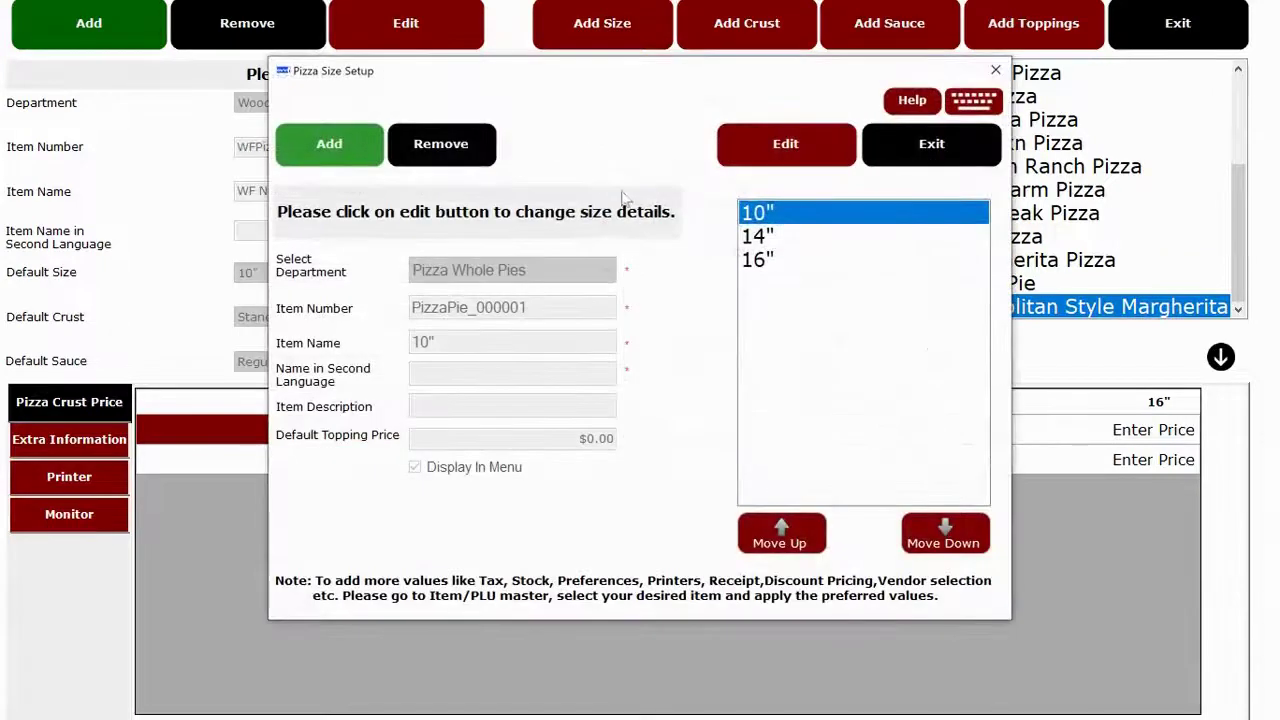
left_click(766, 236)
left_click(770, 262)
left_click(928, 152)
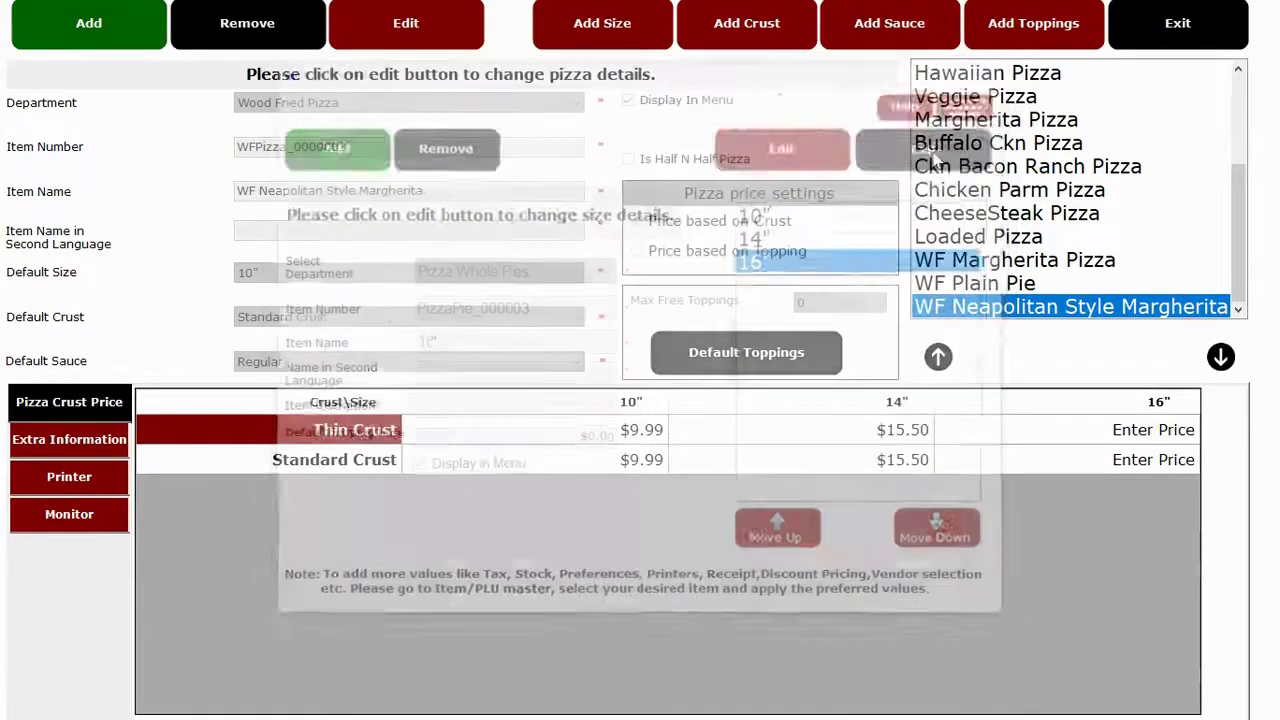
left_click(771, 40)
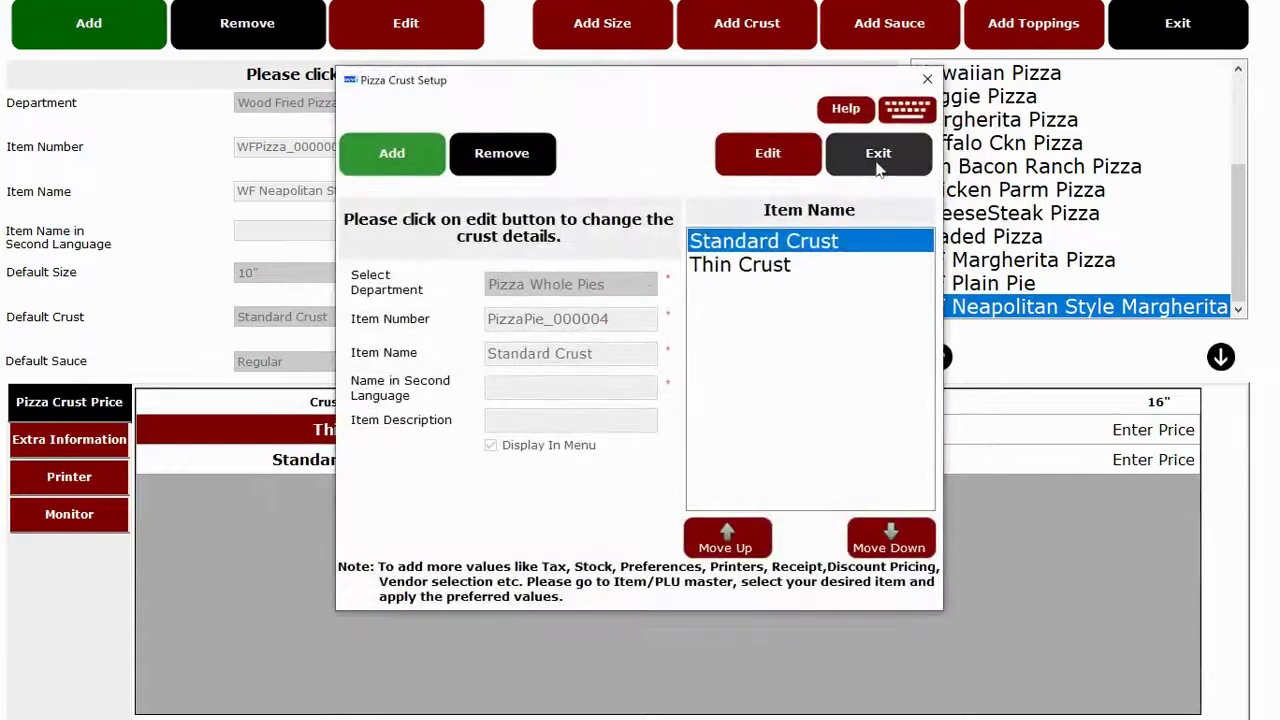
left_click(740, 264)
left_click(900, 155)
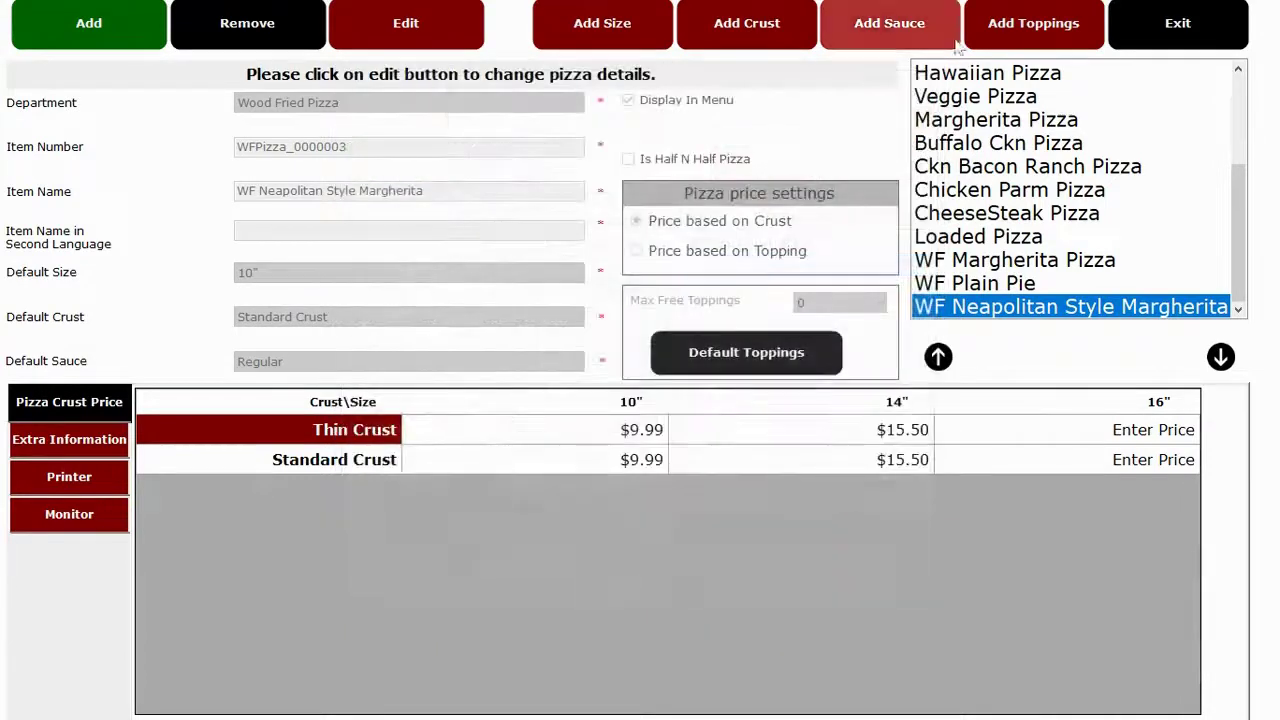
Review the White Sauce and Bacon (t) topping details, then leave Pizza Setup.
left_click(923, 35)
left_click(820, 222)
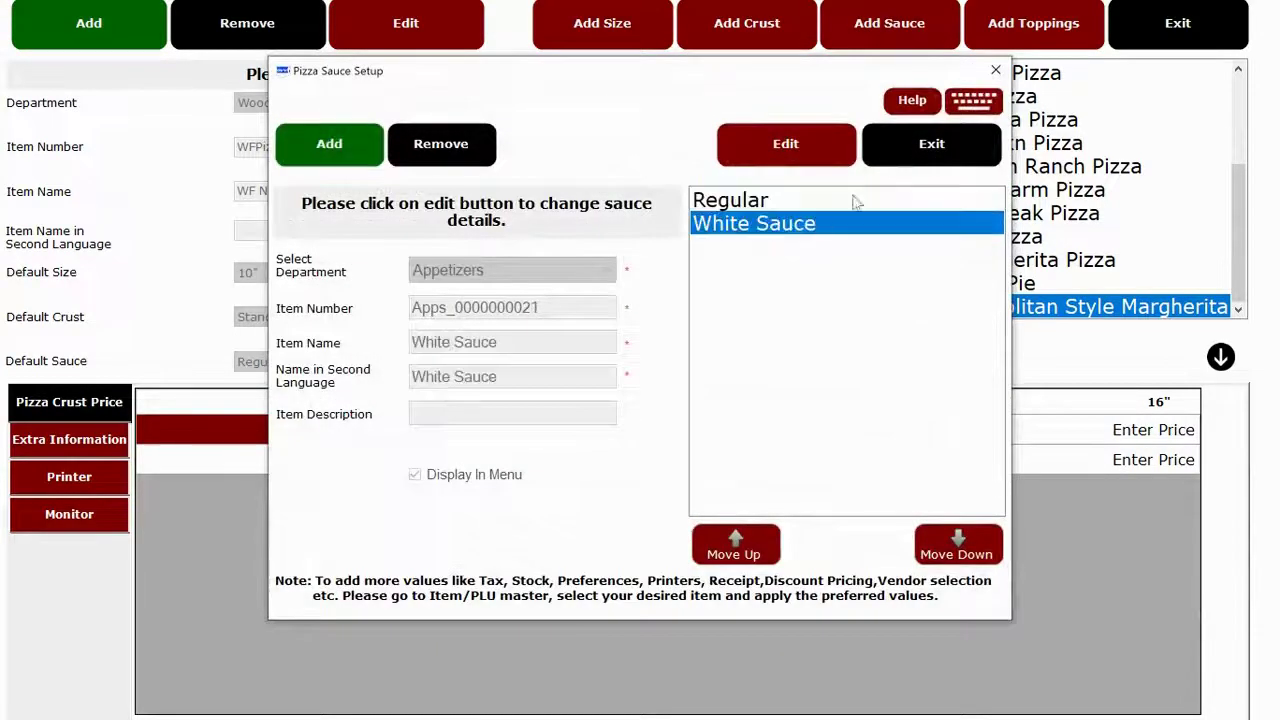
left_click(916, 148)
left_click(1033, 22)
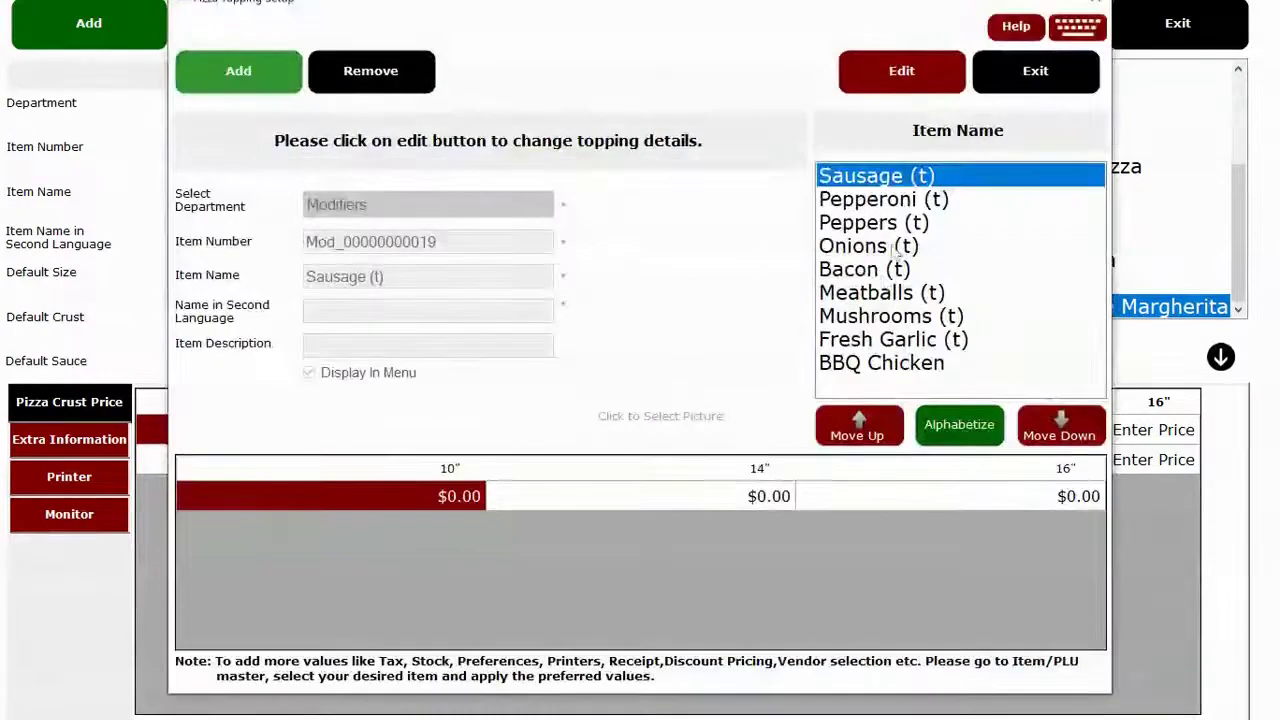
left_click(876, 272)
left_click(1064, 76)
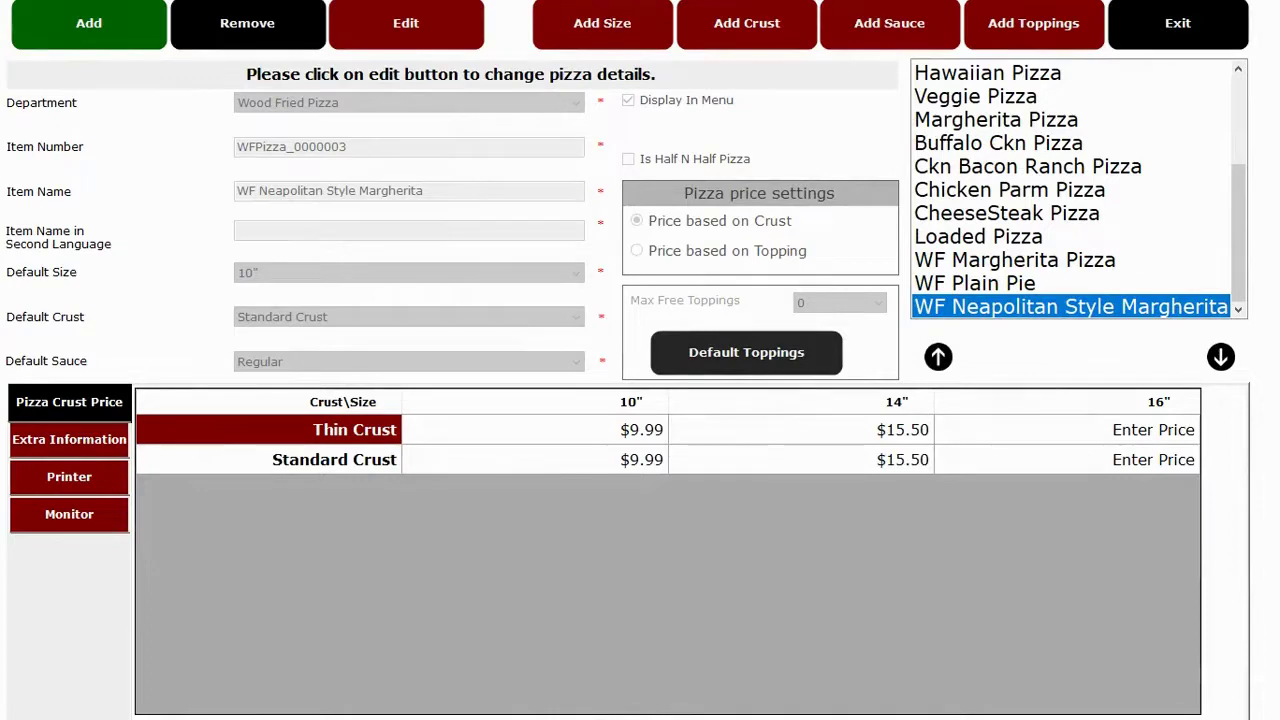
left_click(1178, 22)
Look over combo1's French Fries and 24OZ Fountain Soda lines, then close the combo.
left_click(917, 285)
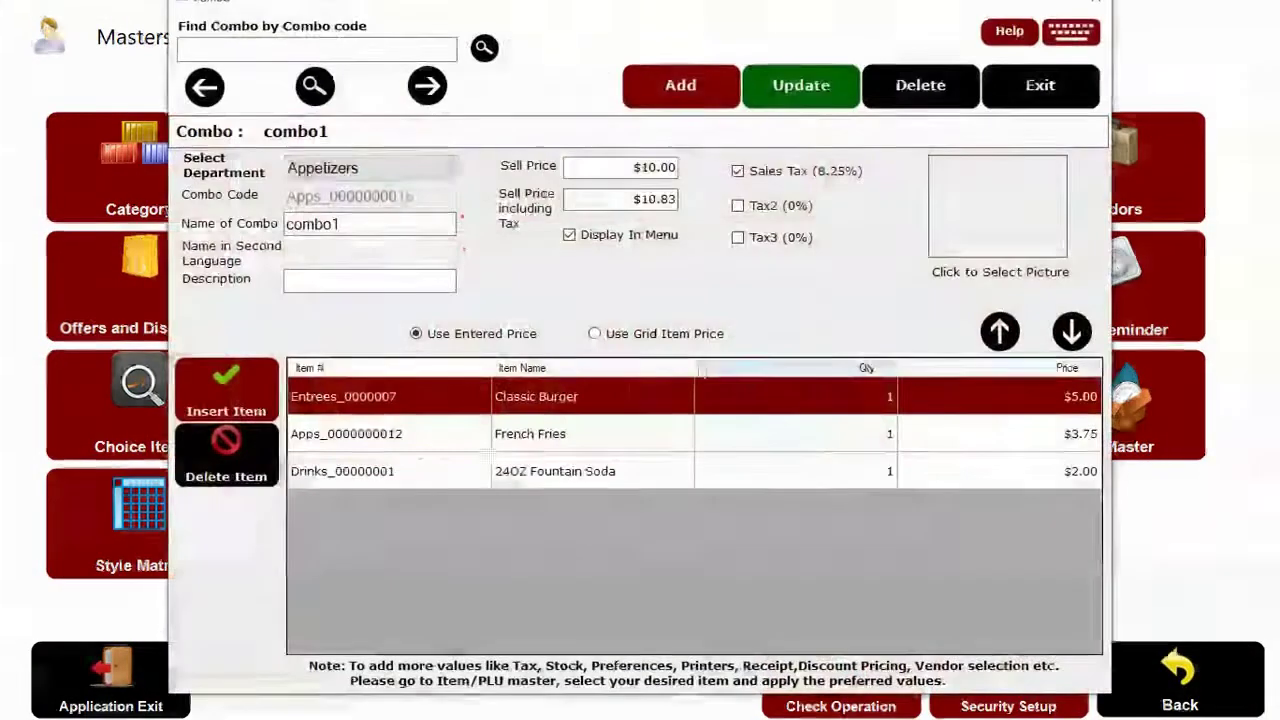
left_click(549, 434)
left_click(540, 472)
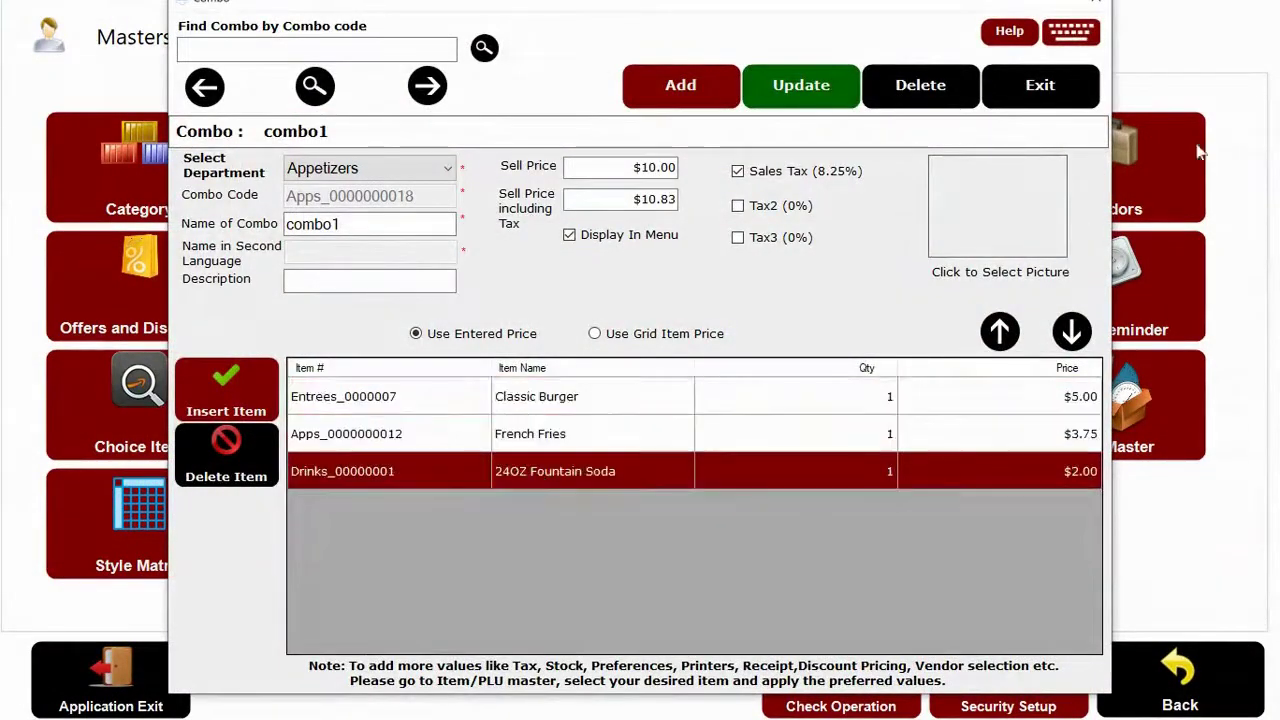
left_click(1078, 104)
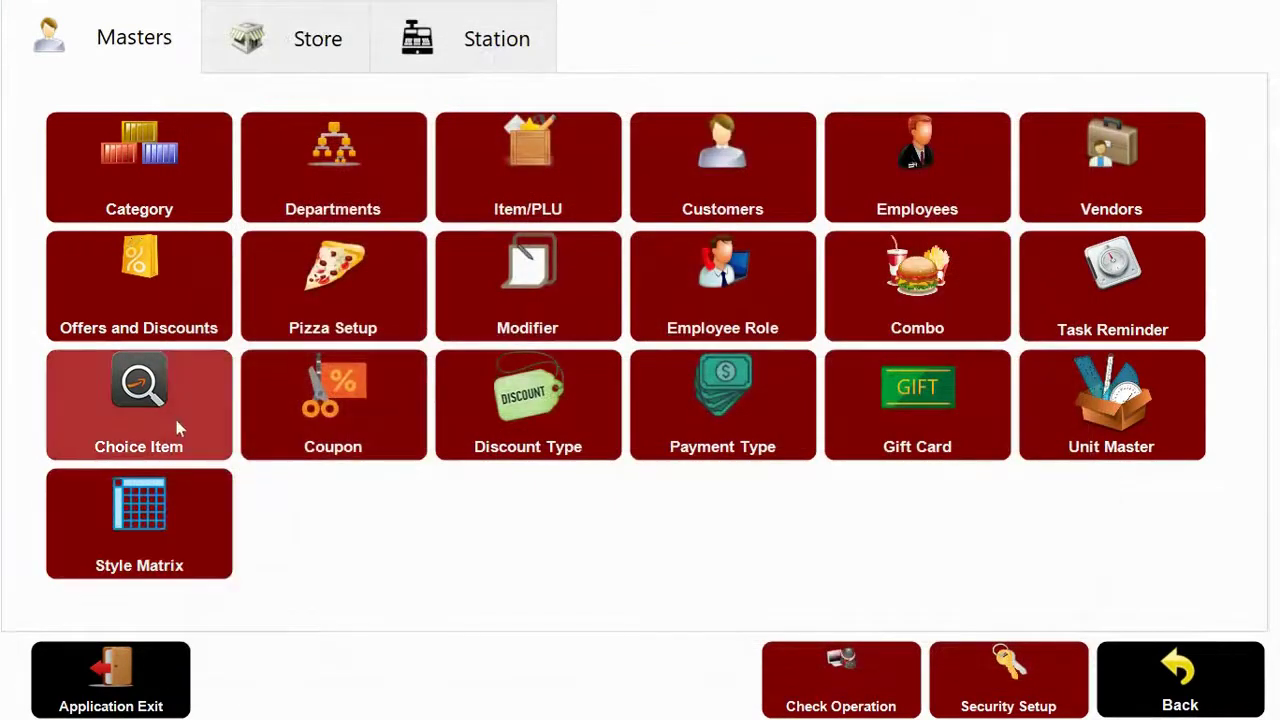
Review the Prosciutto Panini and Prosciutto Wrap choice entries, then exit to Masters.
left_click(173, 418)
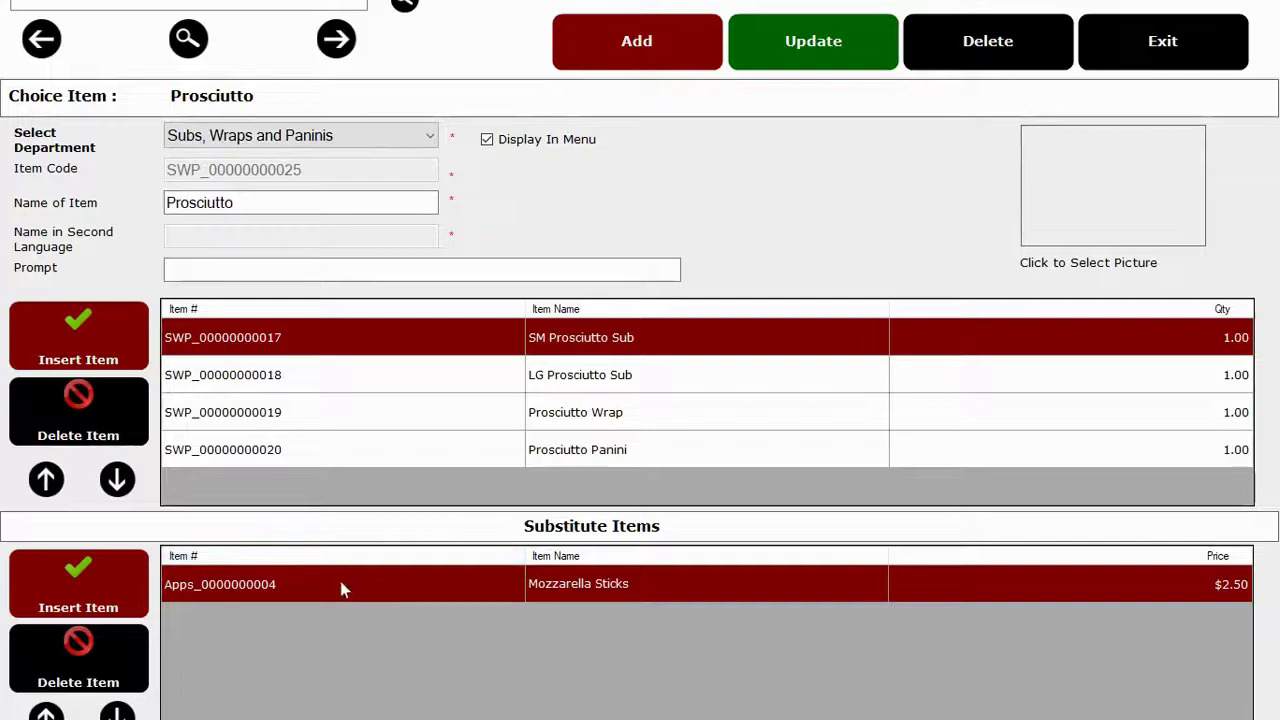
left_click(641, 456)
left_click(655, 416)
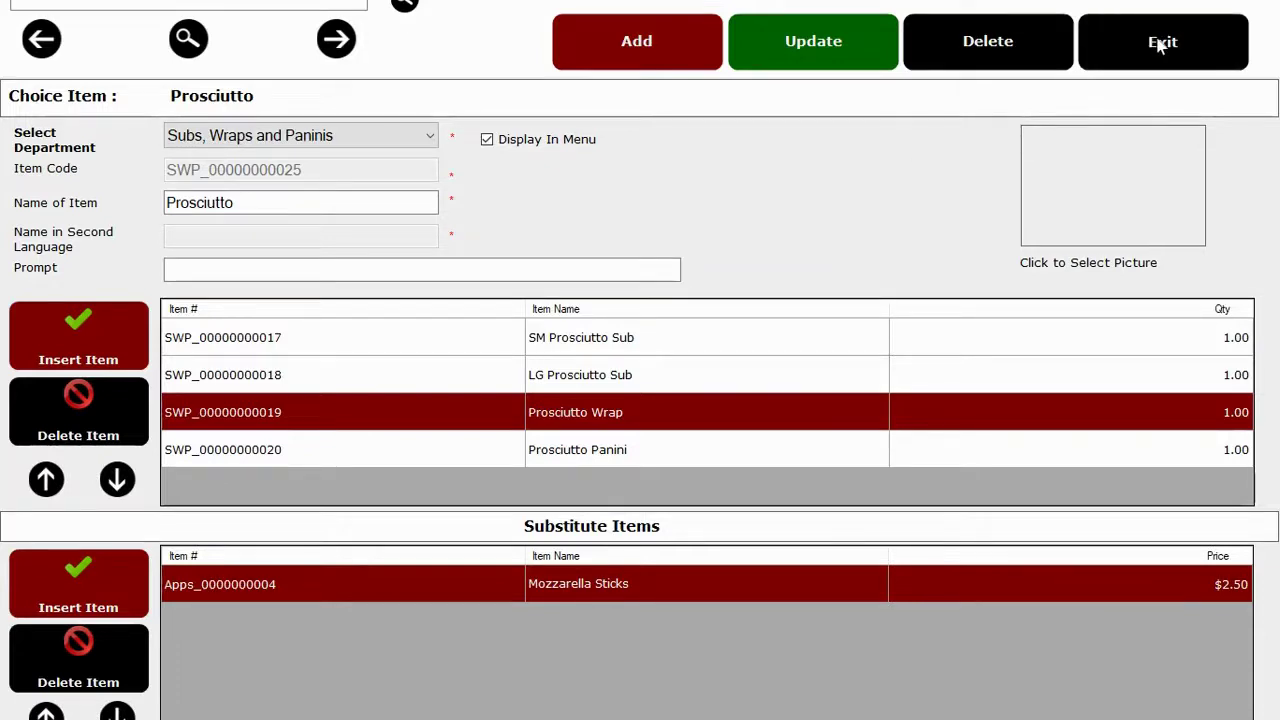
left_click(1160, 45)
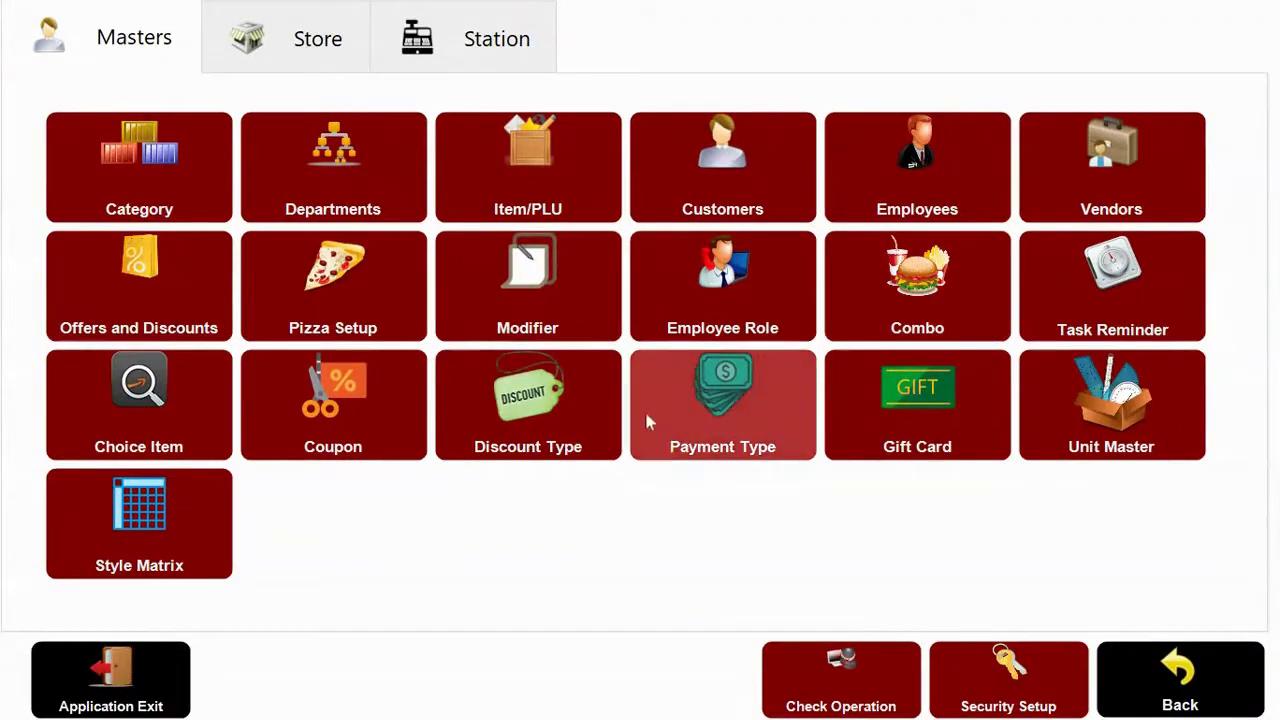
Open the 50% Off coupon and review its name and description.
left_click(338, 412)
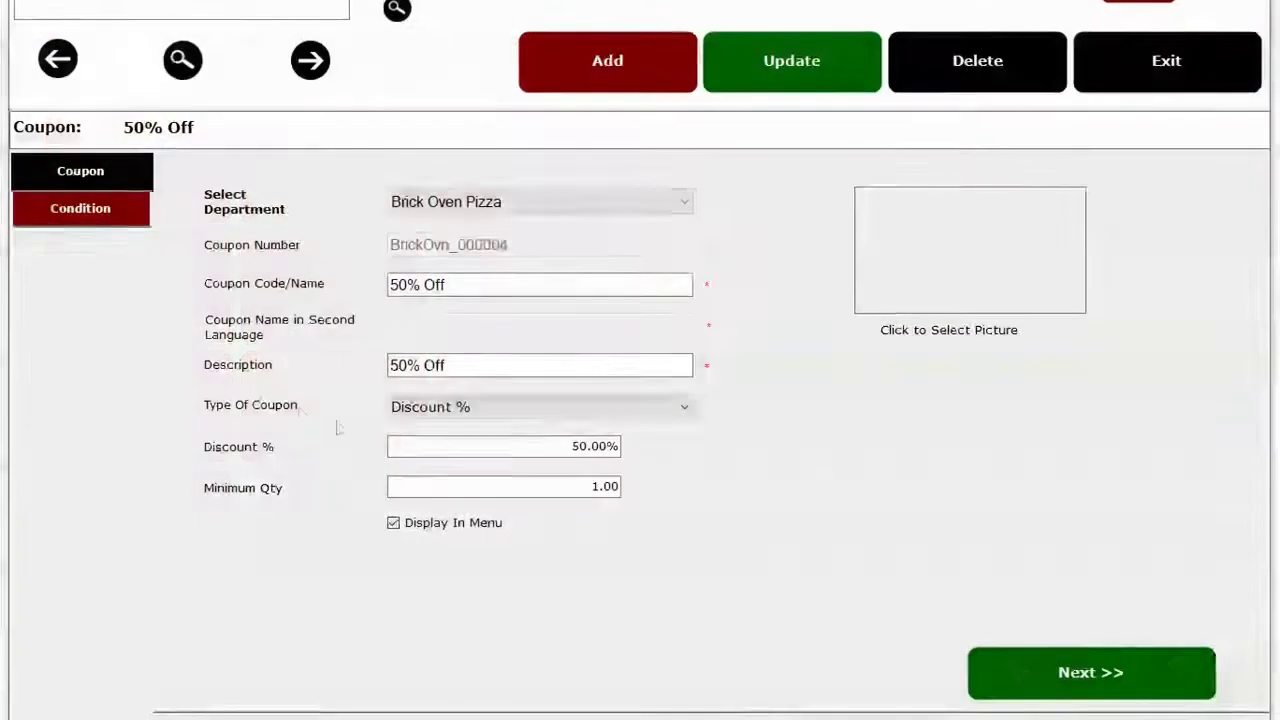
left_click(430, 284)
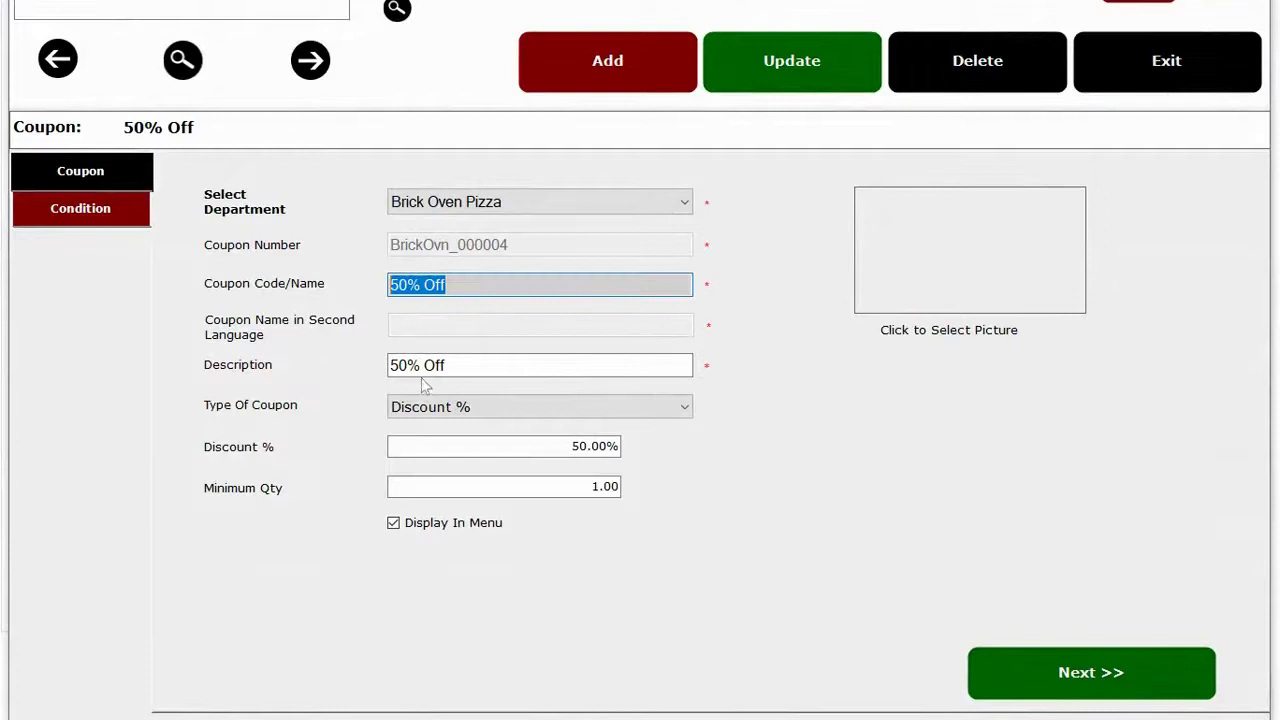
left_click(491, 368)
Check the coupon's Parm Encrusted Salmon and Mozzarella Sticks conditions, then close the coupon form.
left_click(36, 218)
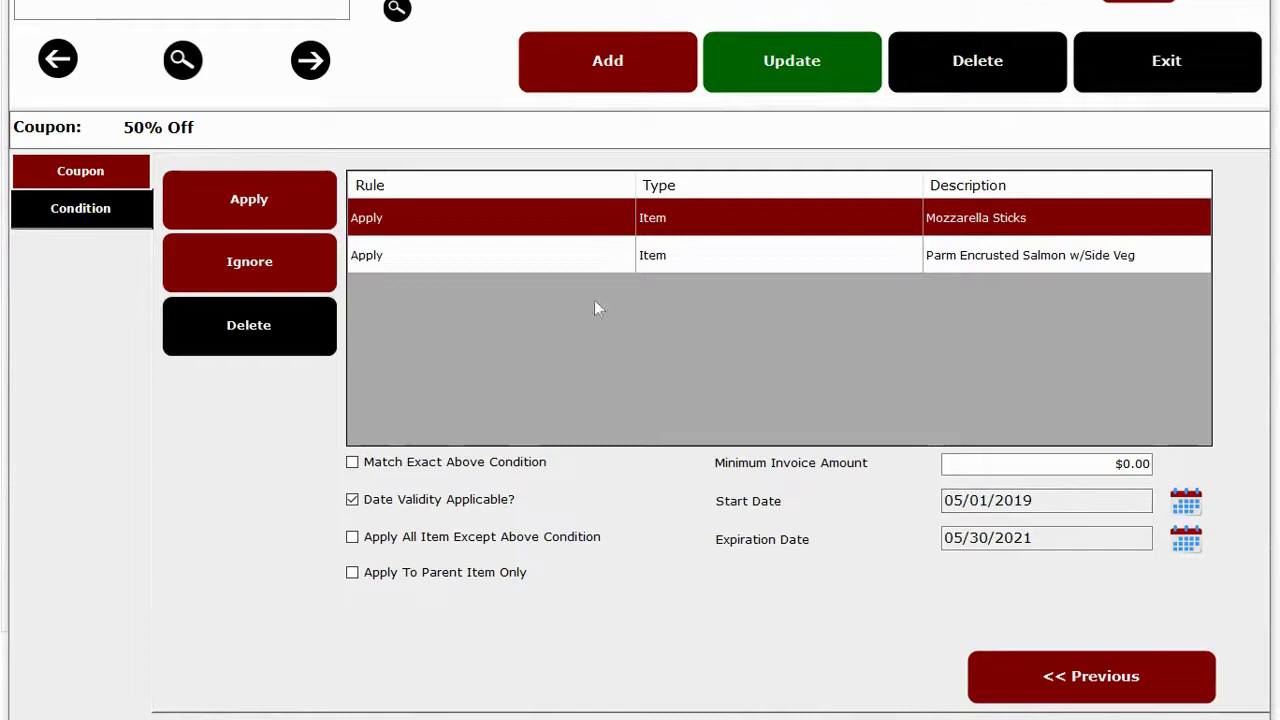
left_click(585, 256)
left_click(737, 222)
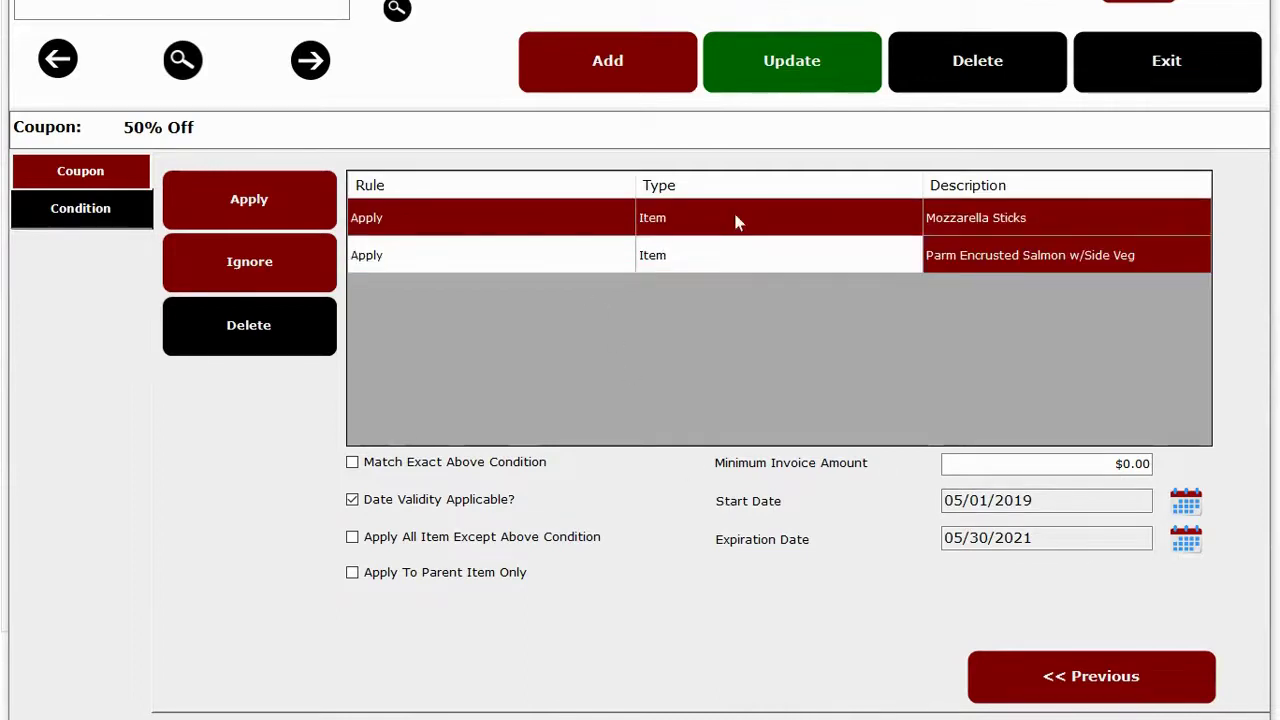
left_click(1179, 72)
From the order screen's check operations, try Tax Exempt Order and Notes, cancelling both.
left_click(1152, 703)
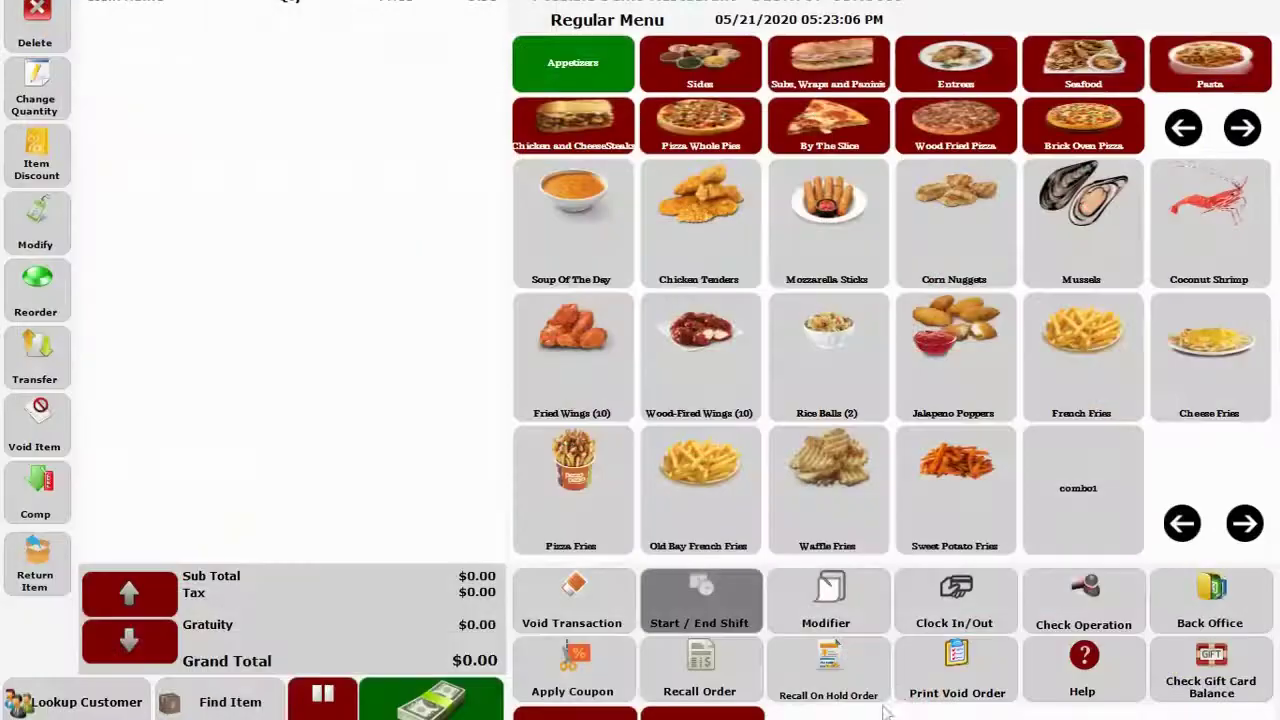
left_click(1097, 608)
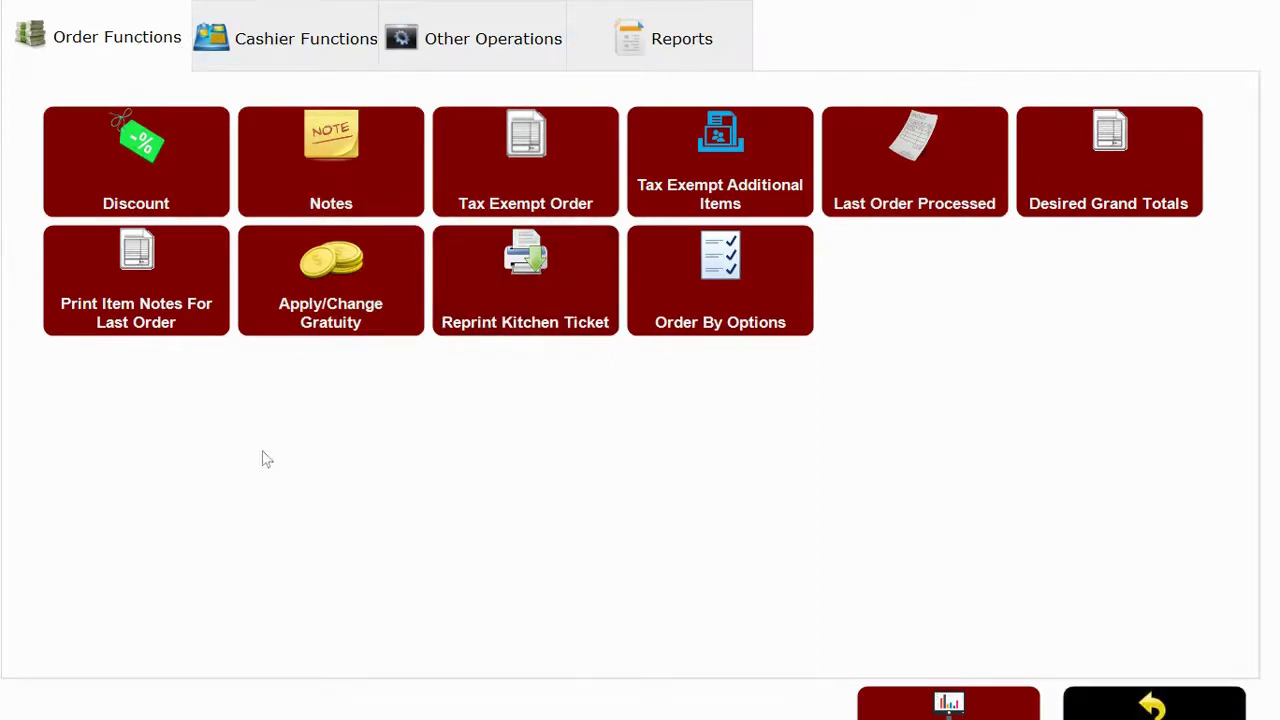
left_click(453, 202)
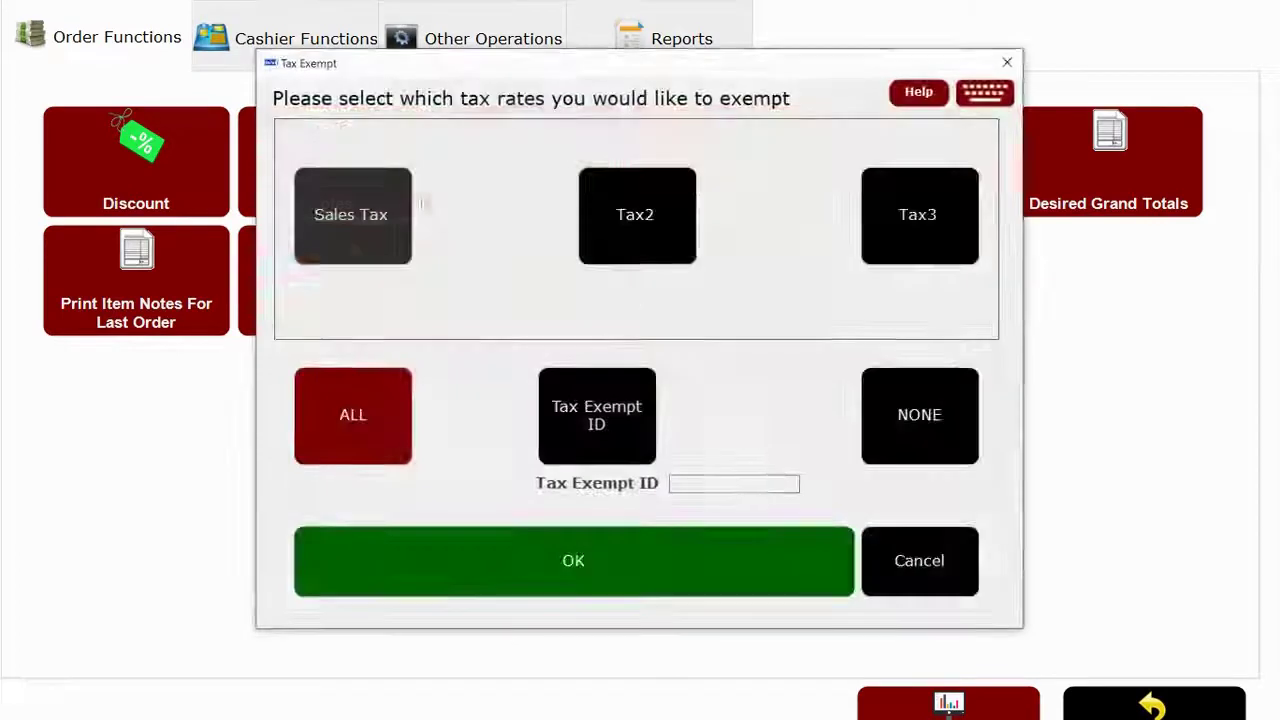
left_click(931, 563)
left_click(315, 162)
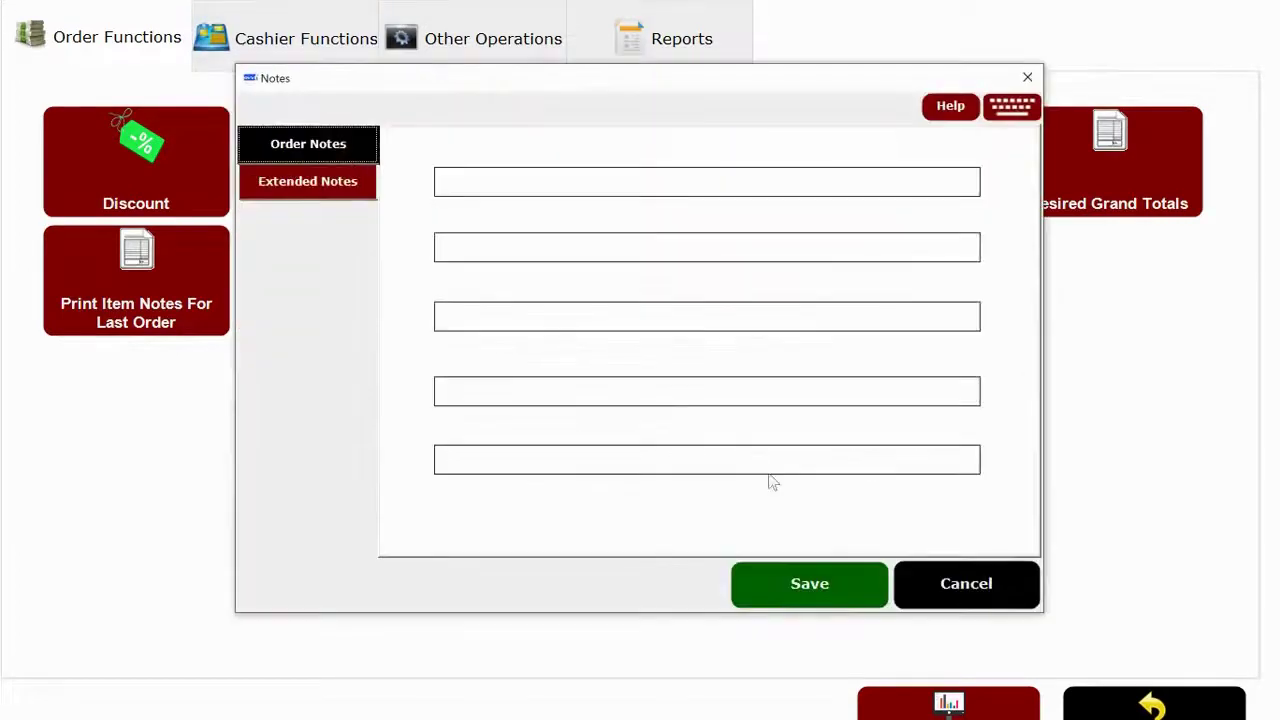
left_click(970, 585)
On Cashier Functions, try Open Drawer, then browse the Pullback Order list to order 29.
left_click(300, 40)
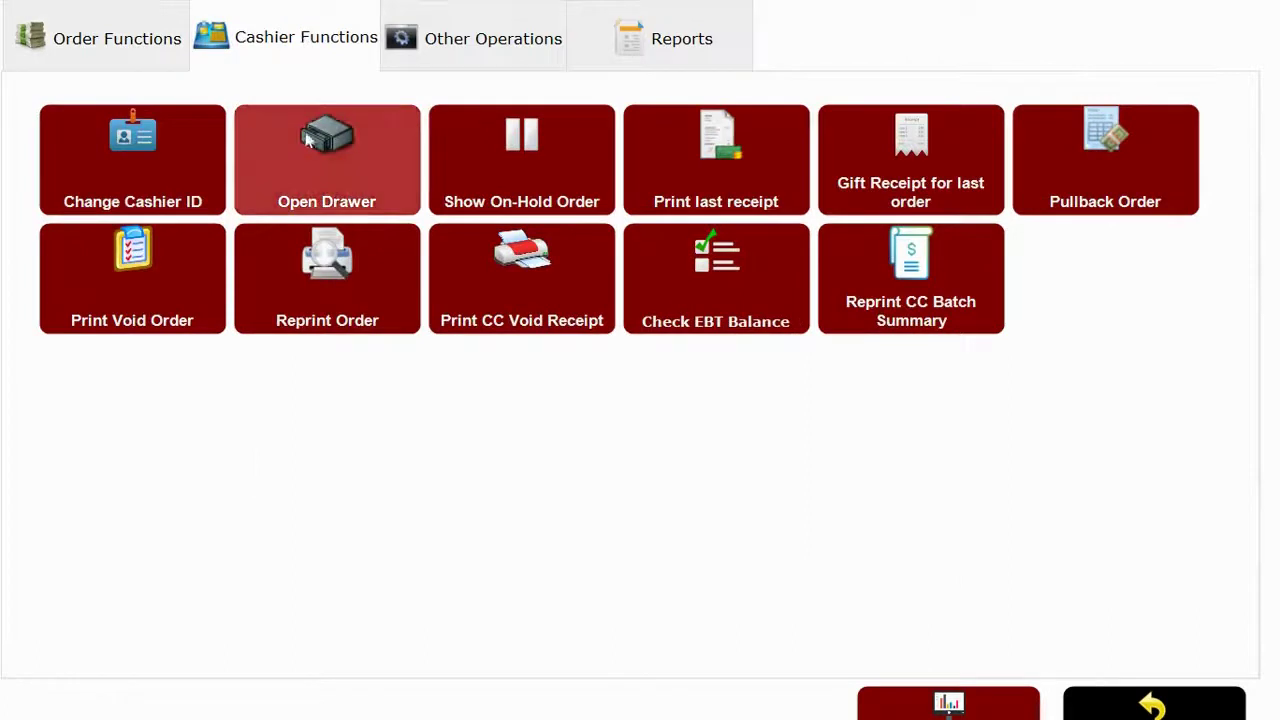
left_click(385, 166)
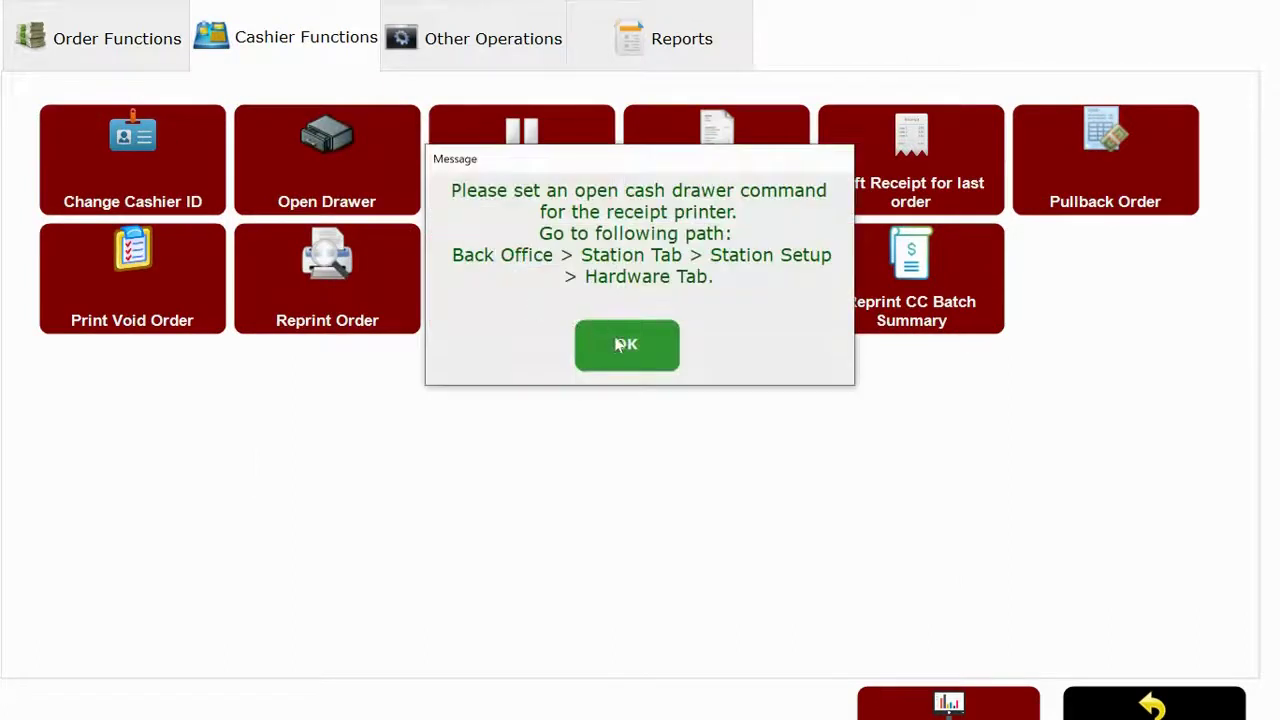
left_click(619, 345)
left_click(1127, 183)
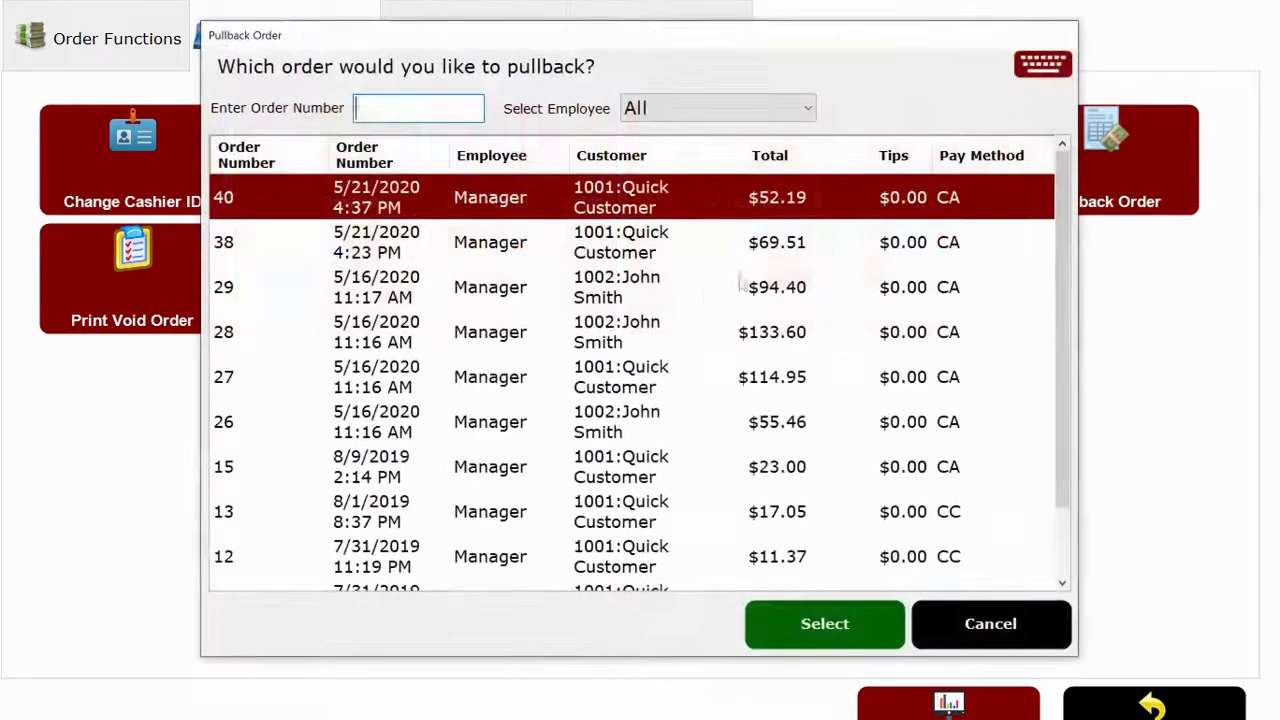
left_click_drag(437, 245, 441, 284)
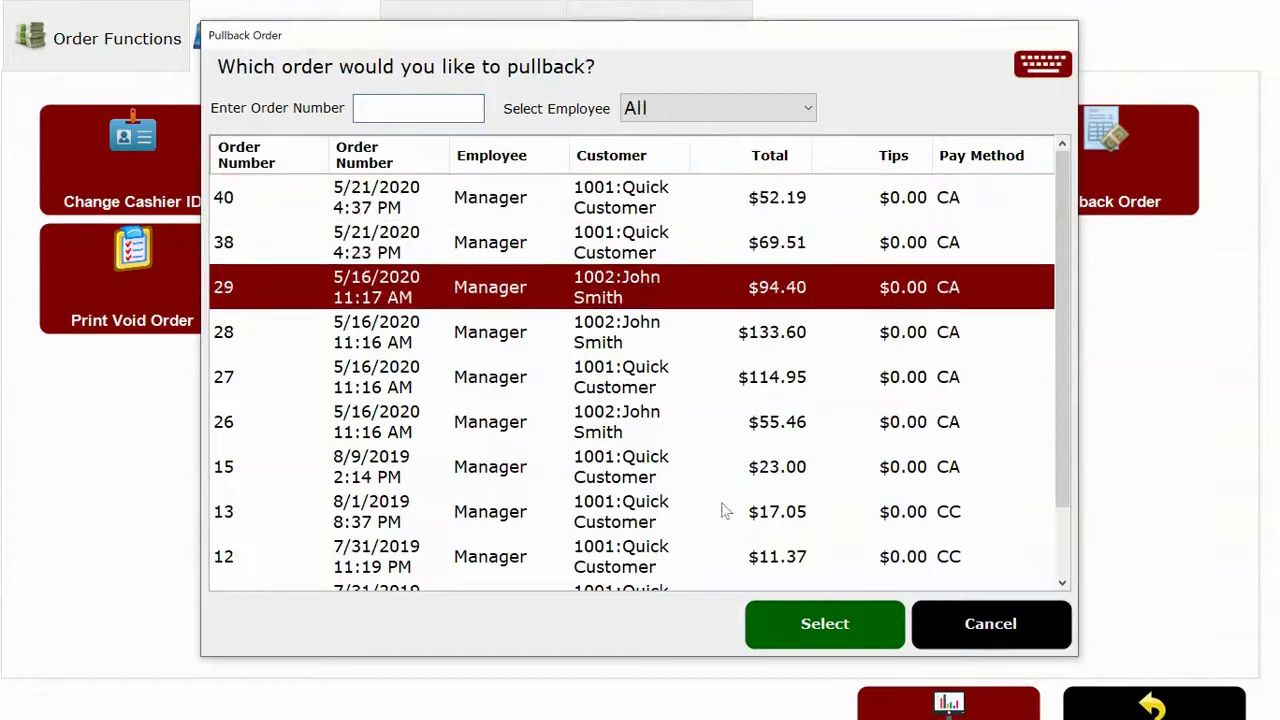
left_click(965, 623)
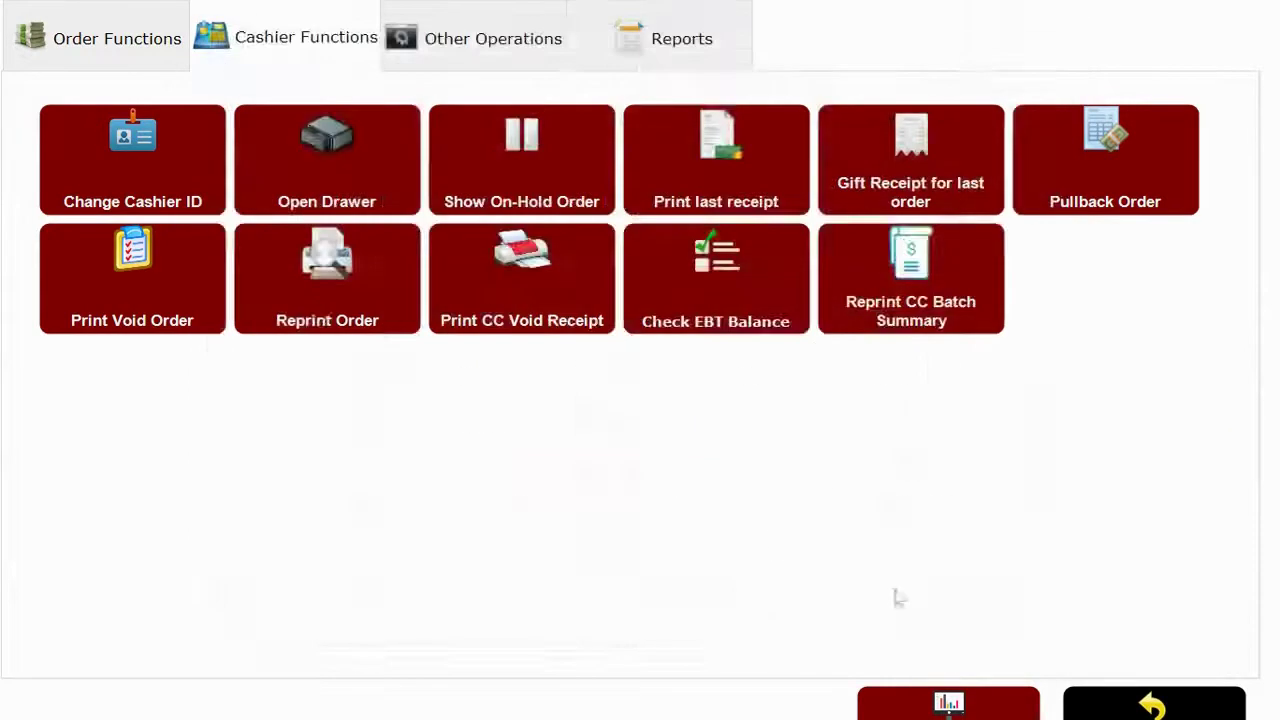
left_click(448, 55)
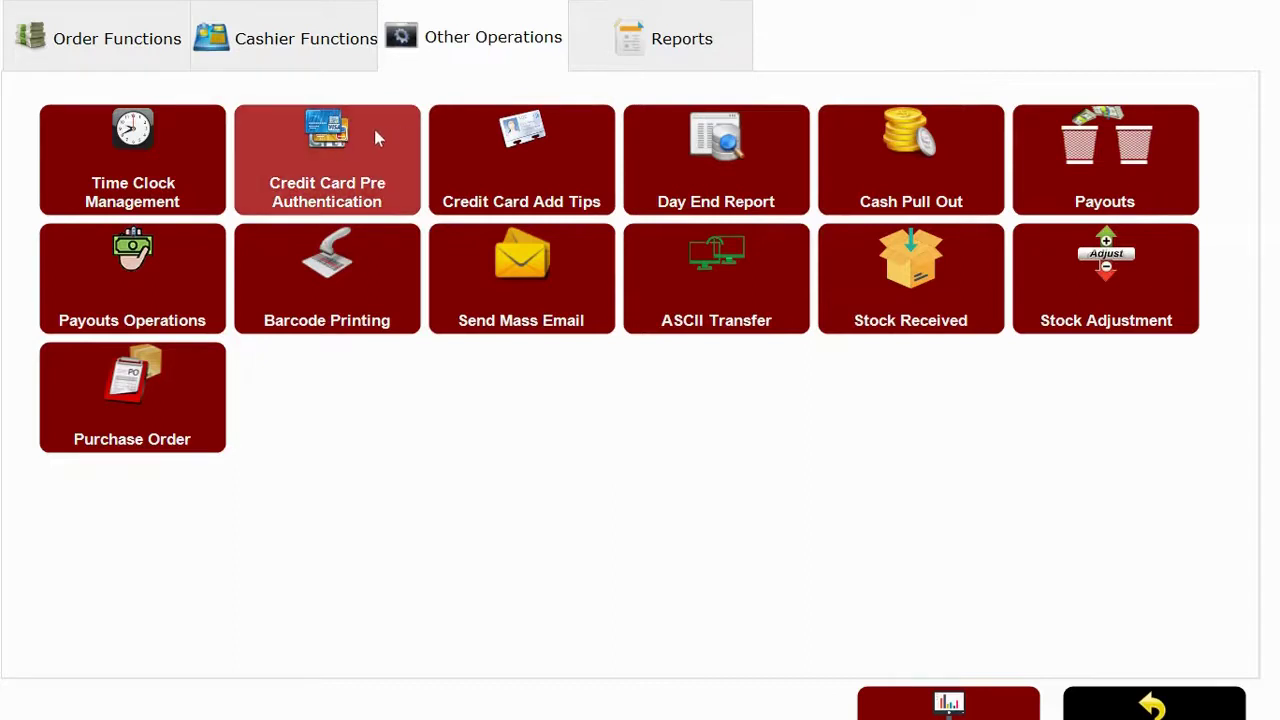
left_click(330, 143)
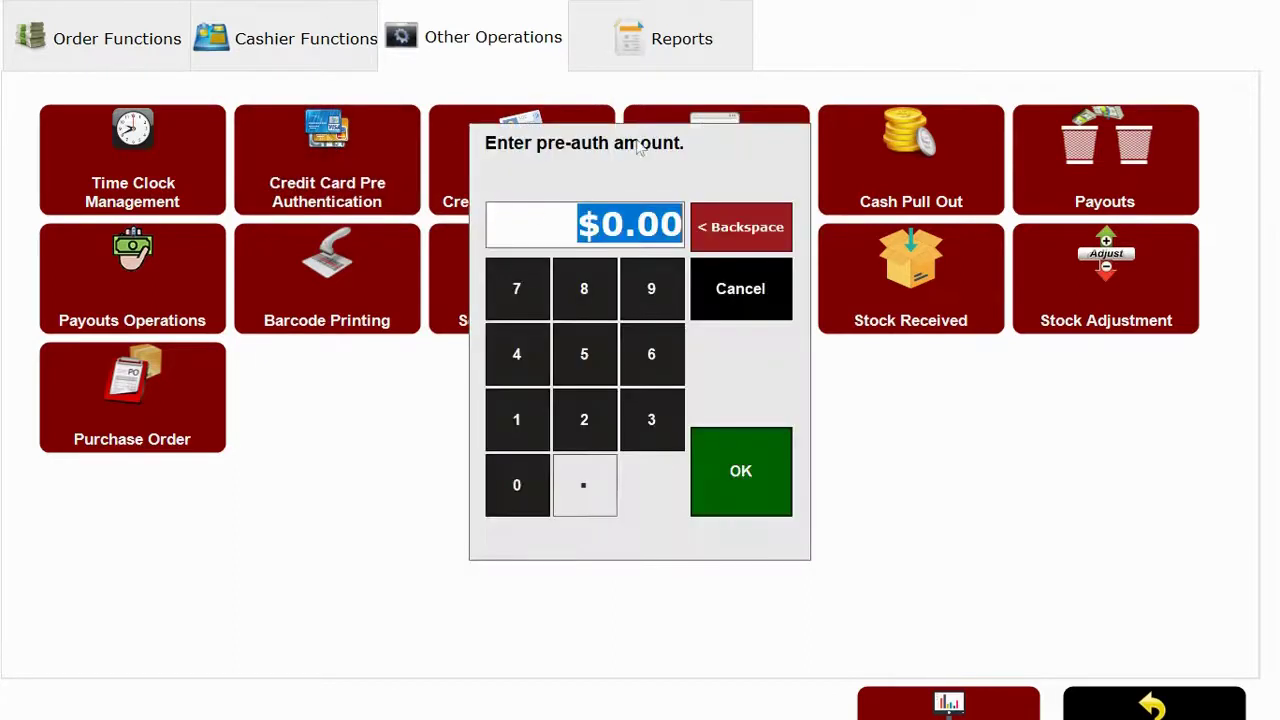
left_click(726, 290)
left_click(560, 194)
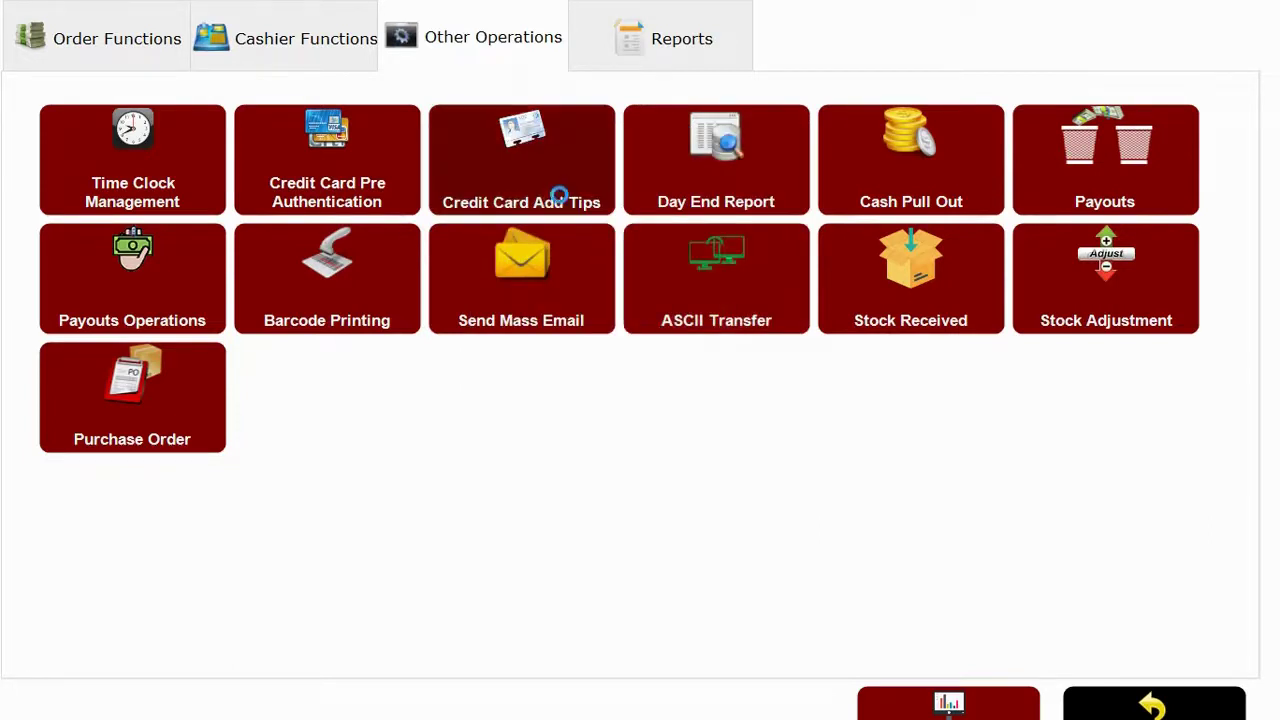
left_click(1064, 197)
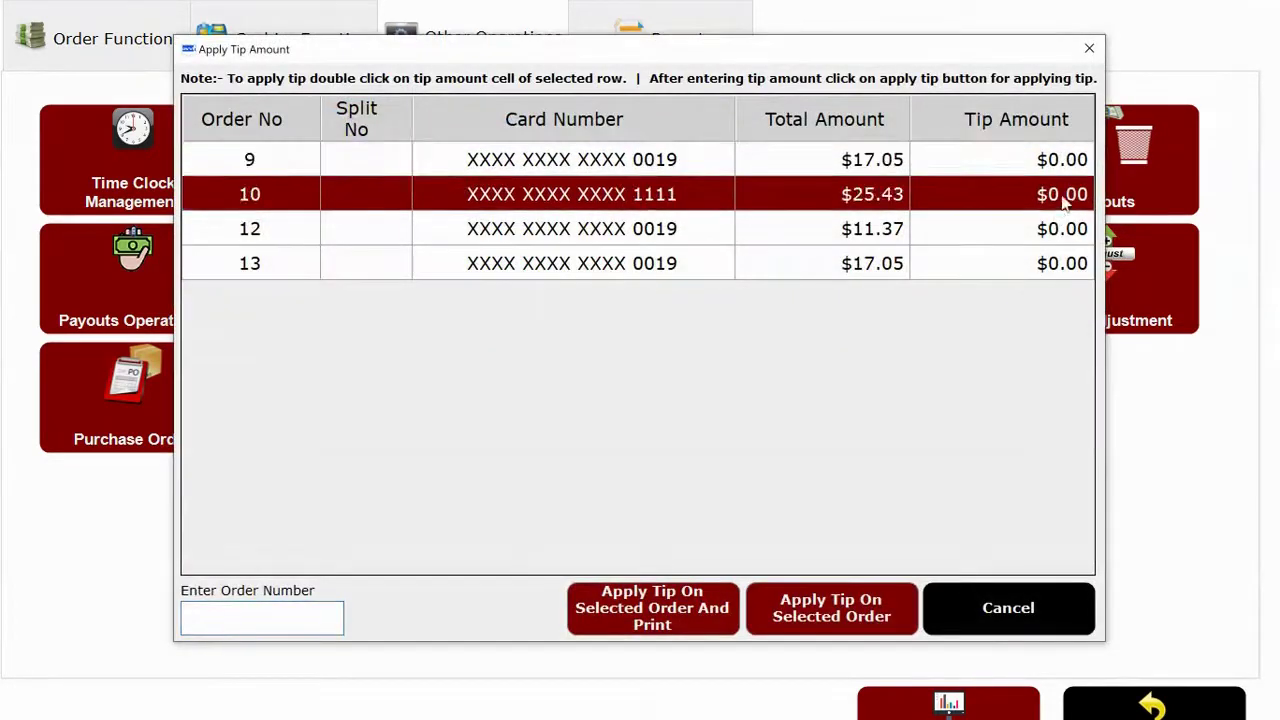
left_click(1043, 238)
left_click(1032, 264)
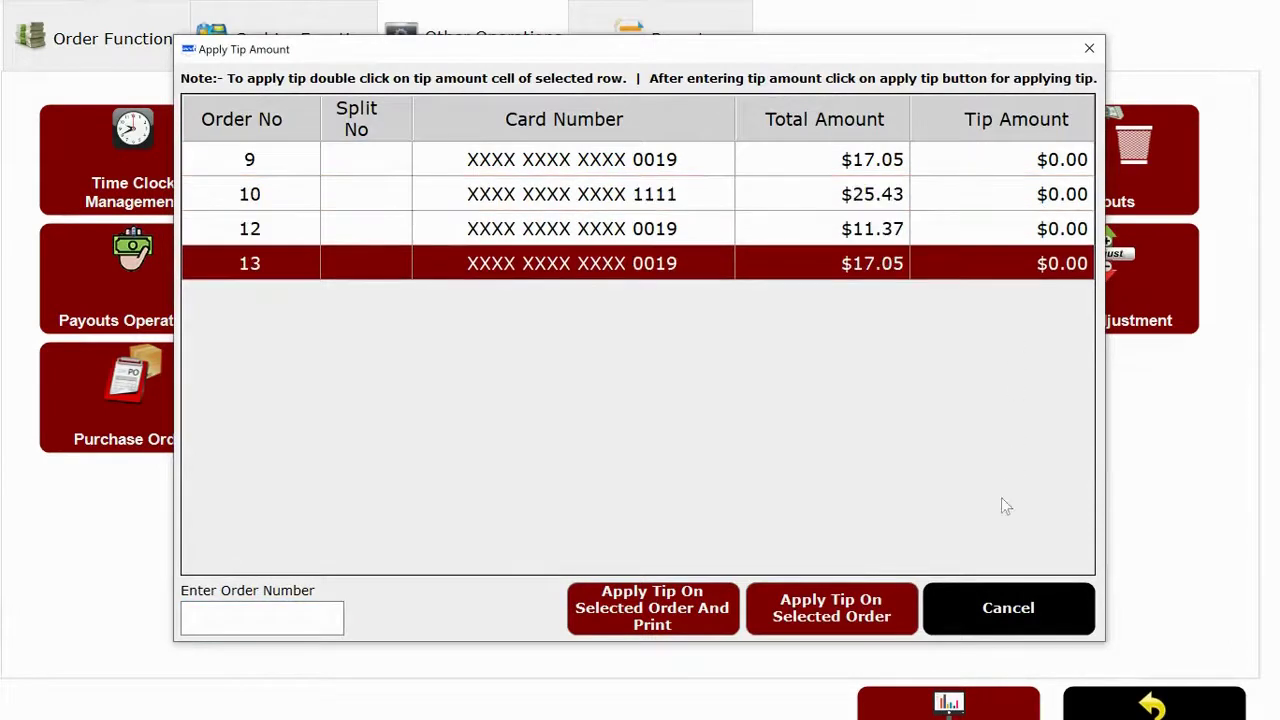
left_click(983, 603)
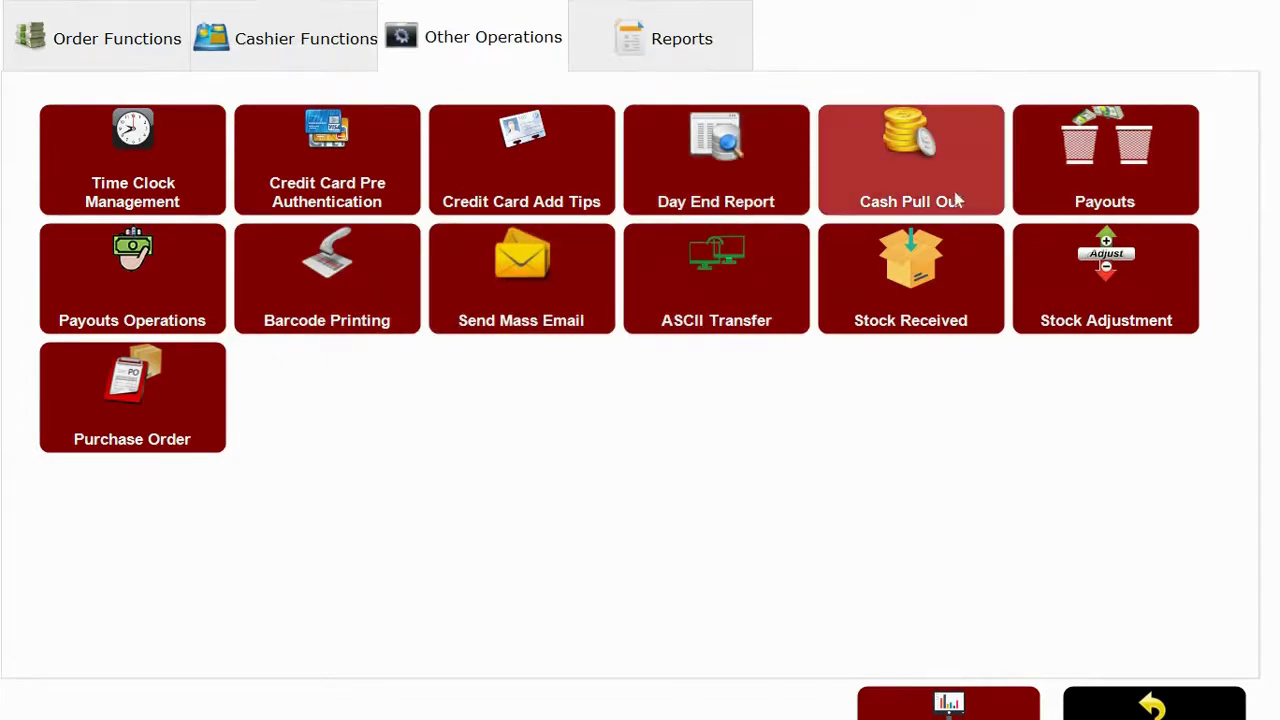
left_click(1053, 175)
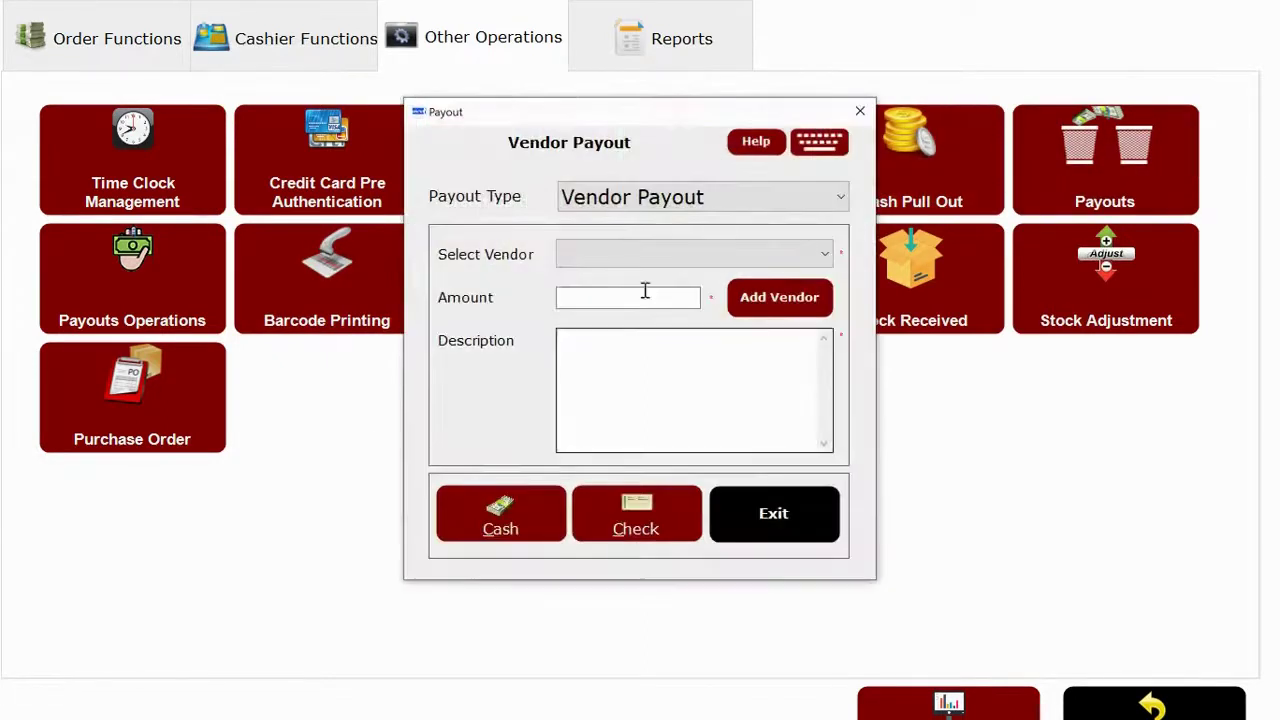
left_click(725, 203)
left_click(722, 197)
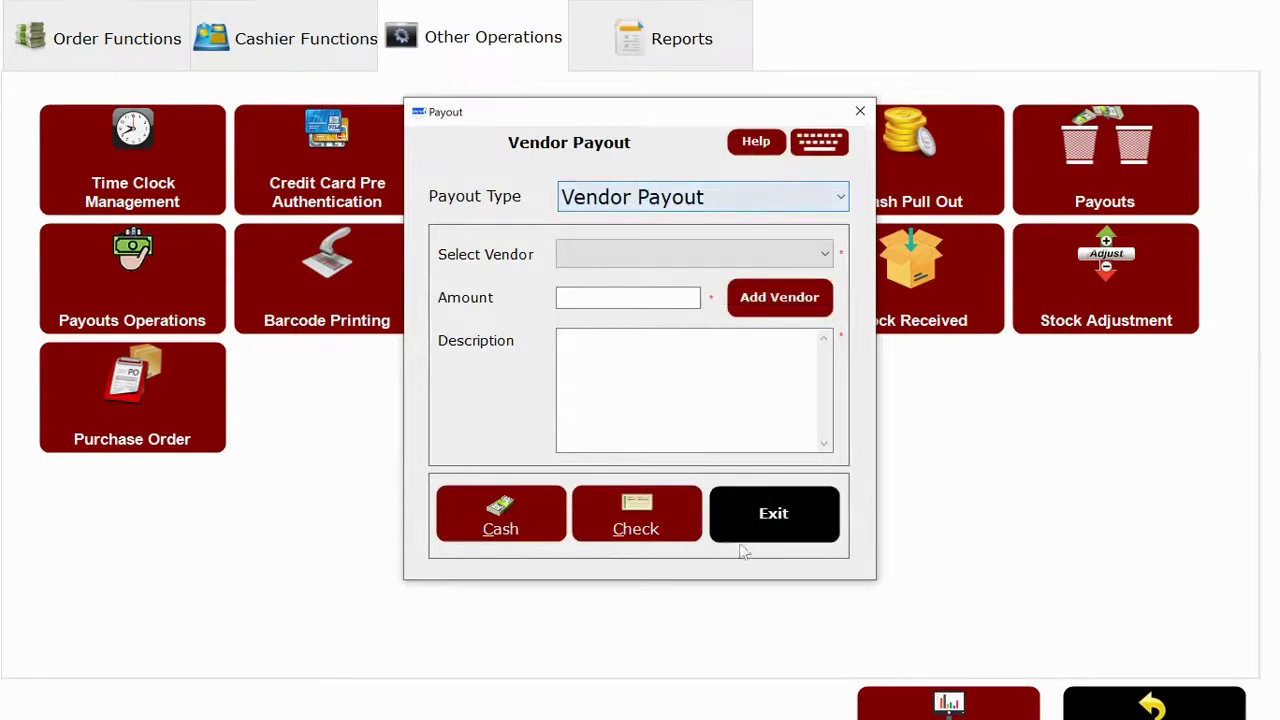
left_click(773, 510)
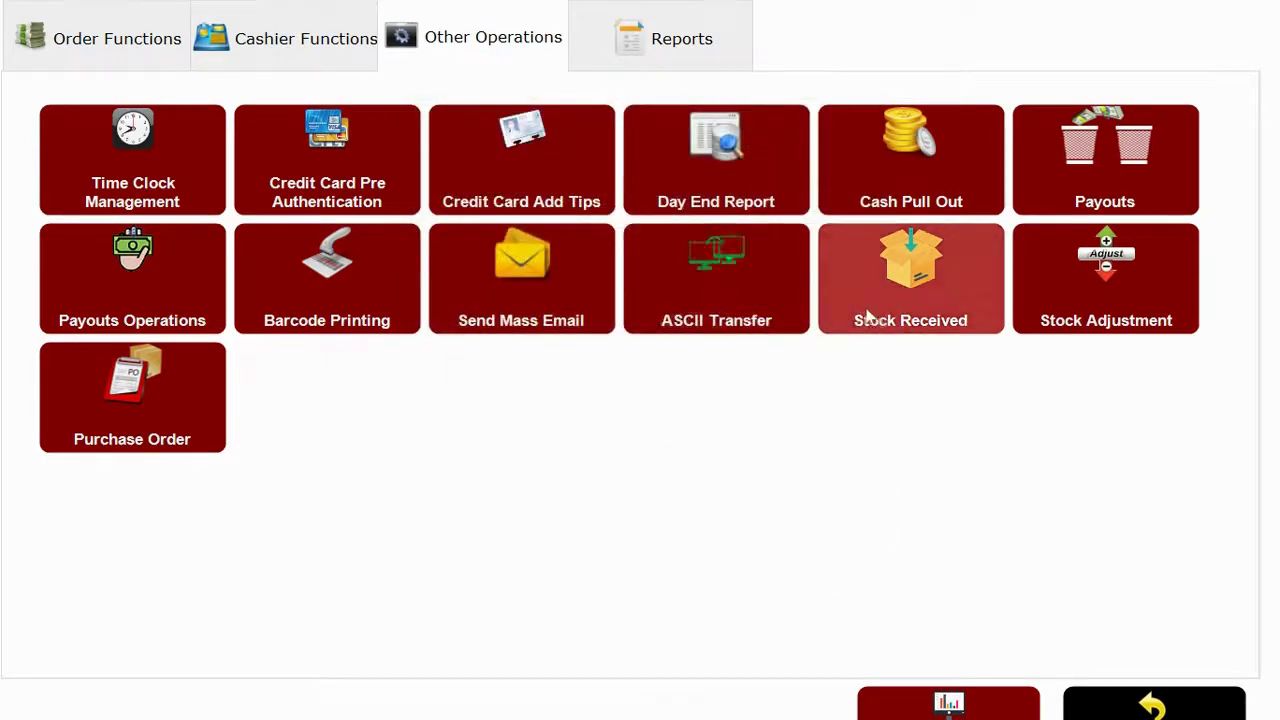
left_click(880, 313)
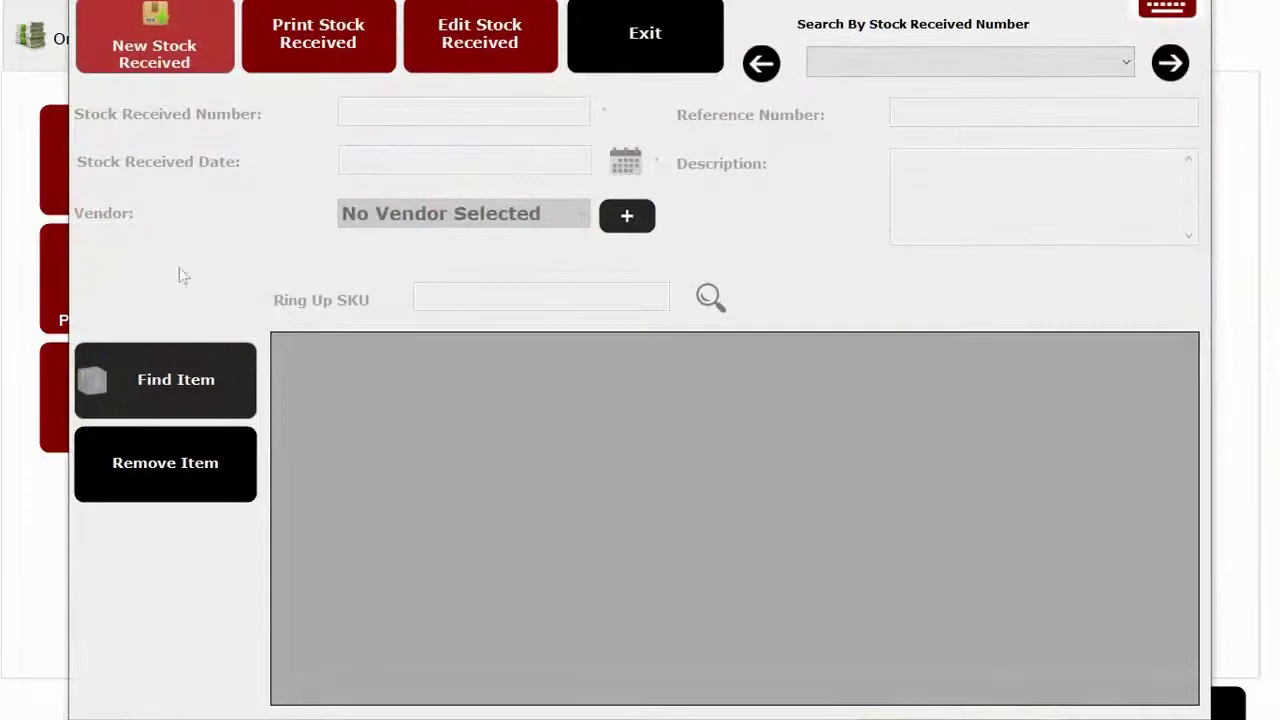
left_click(662, 35)
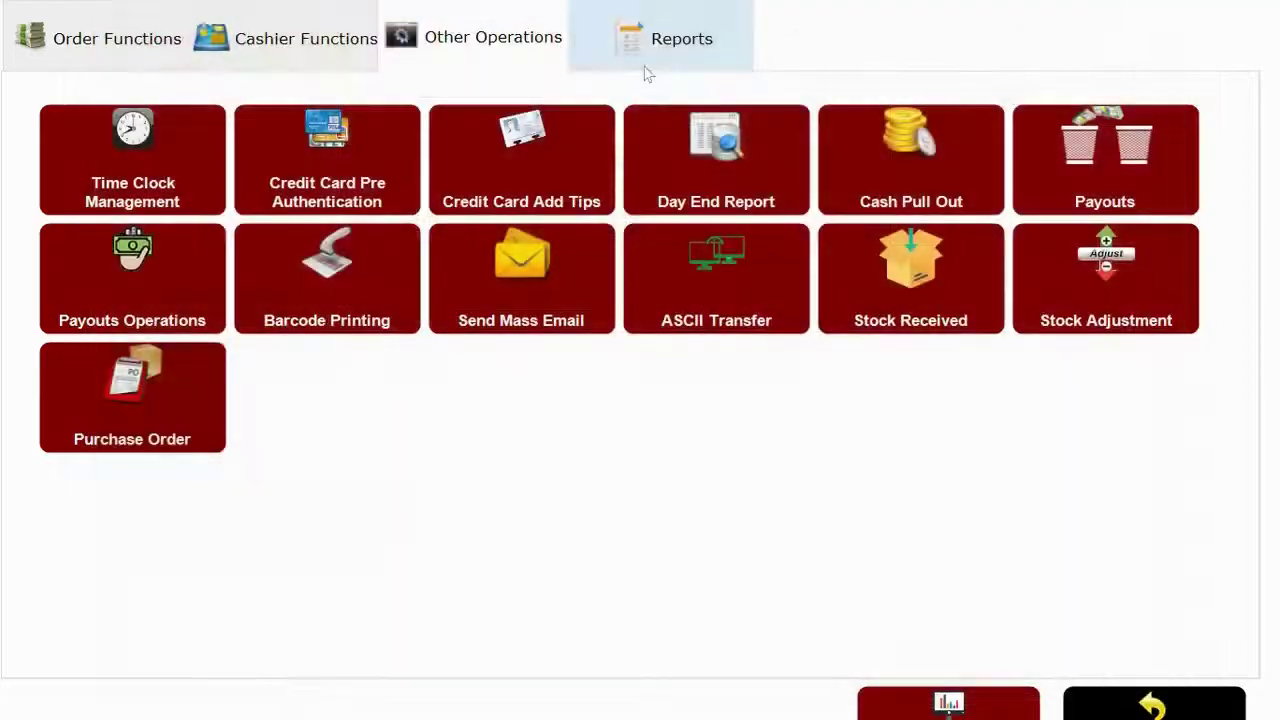
left_click(108, 392)
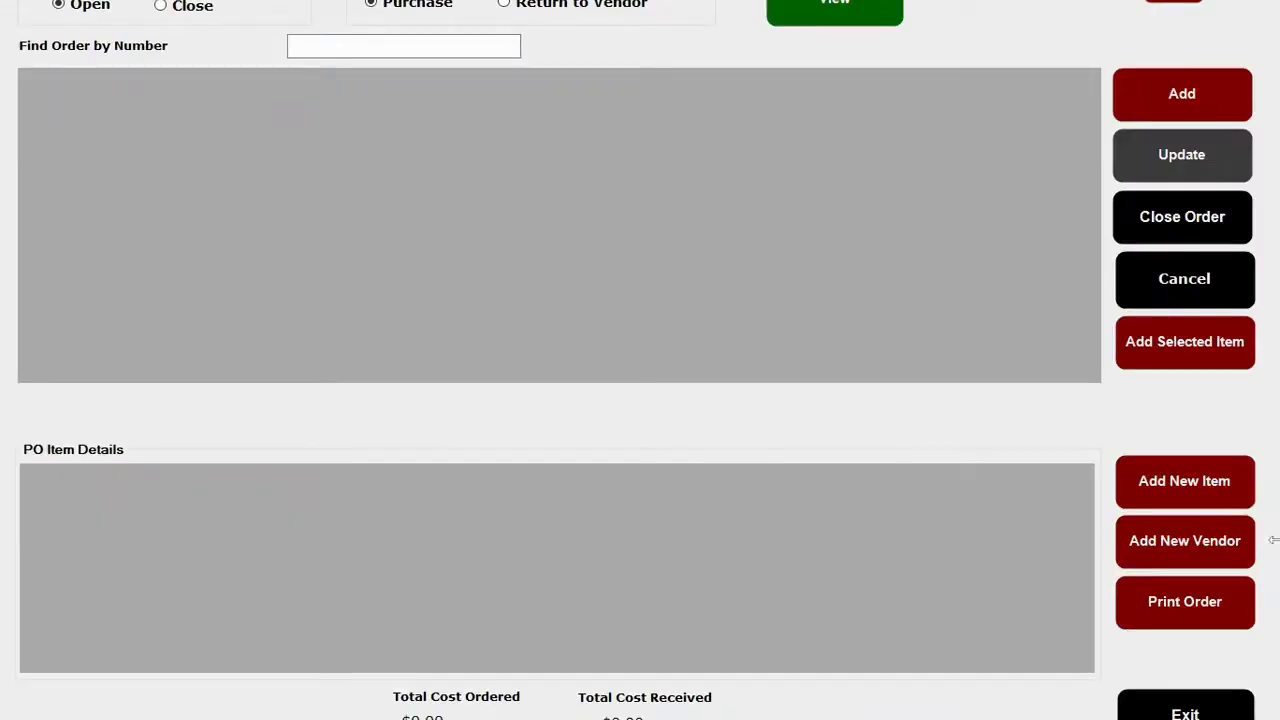
left_click(1185, 710)
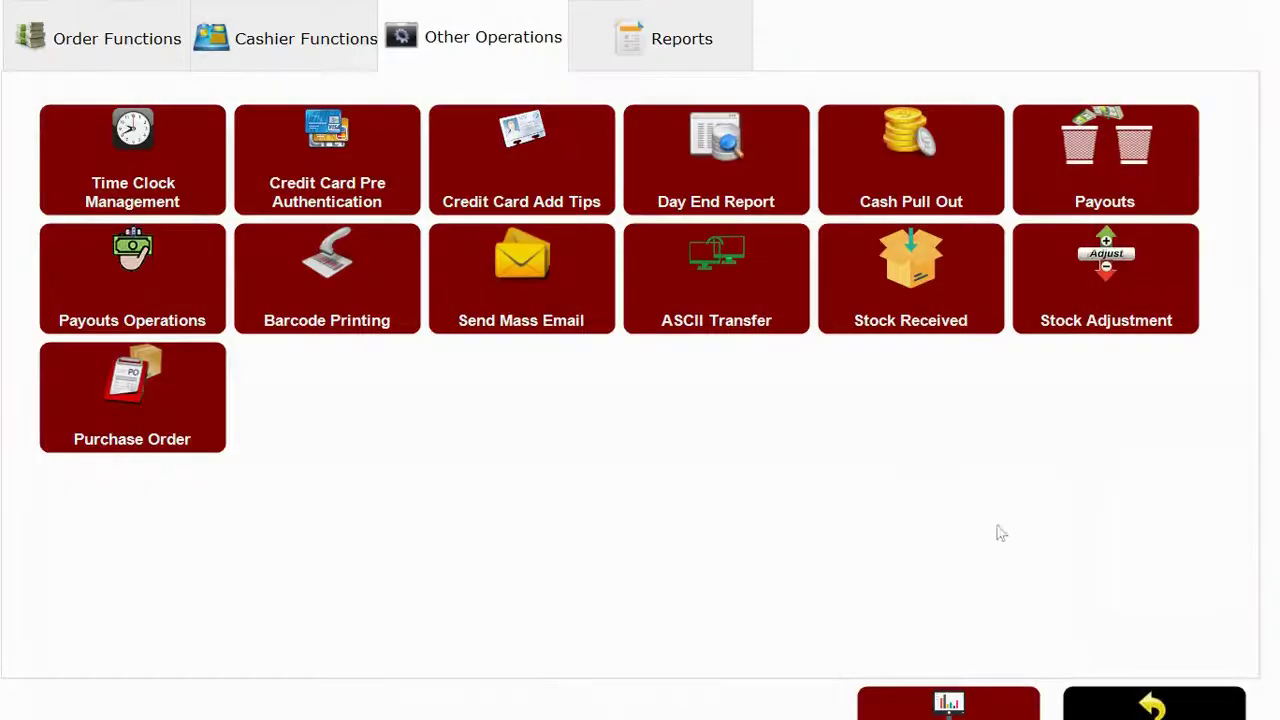
In Reports, view the sales dashboard charts and check details, then close them.
left_click(677, 42)
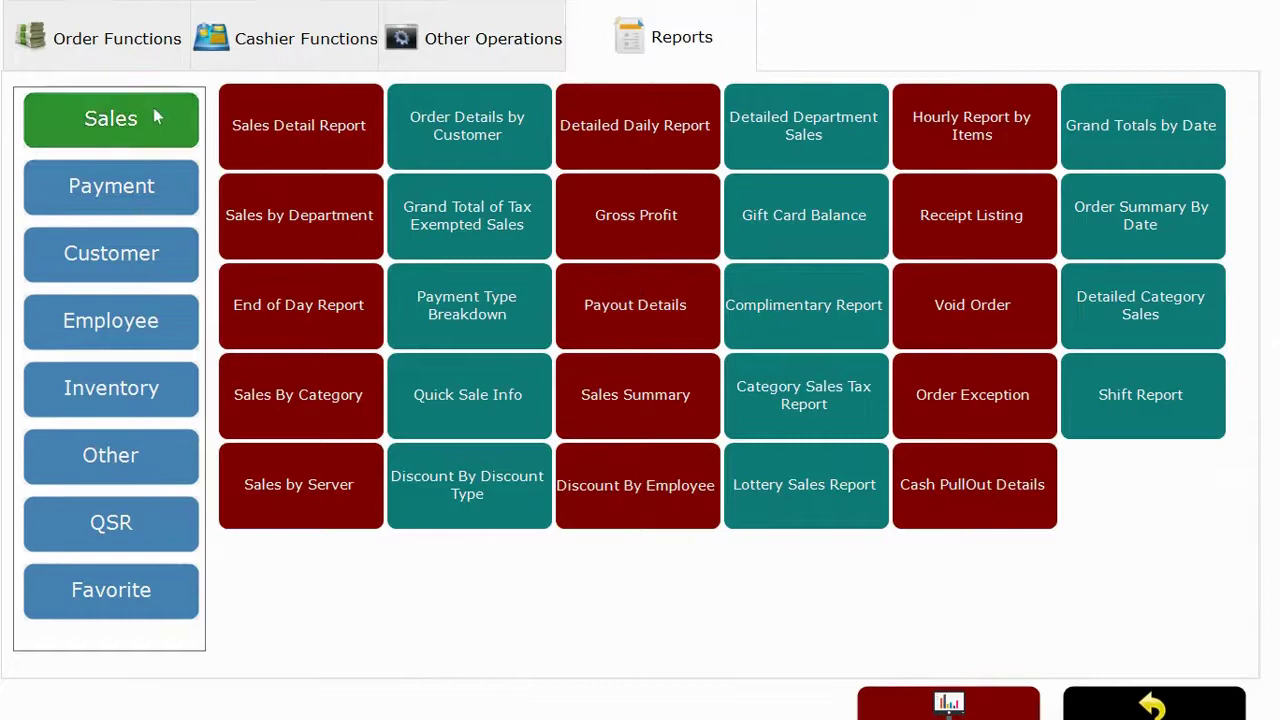
left_click(948, 703)
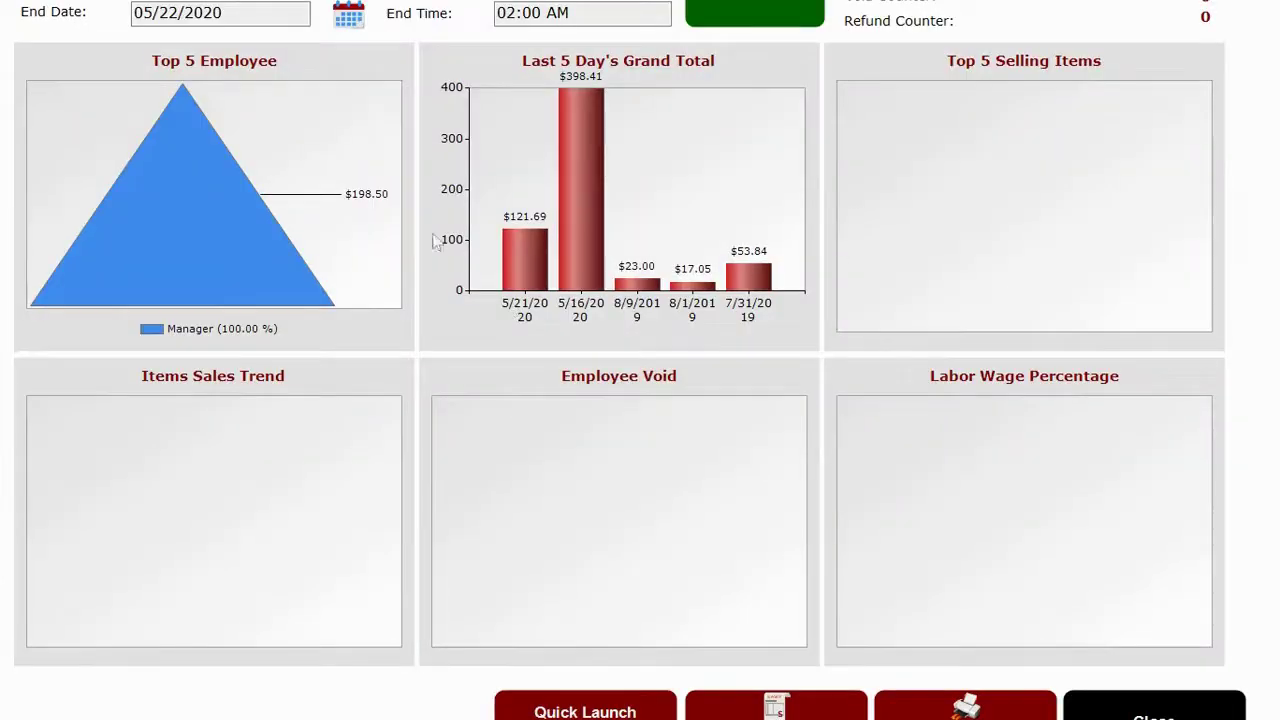
left_click(776, 706)
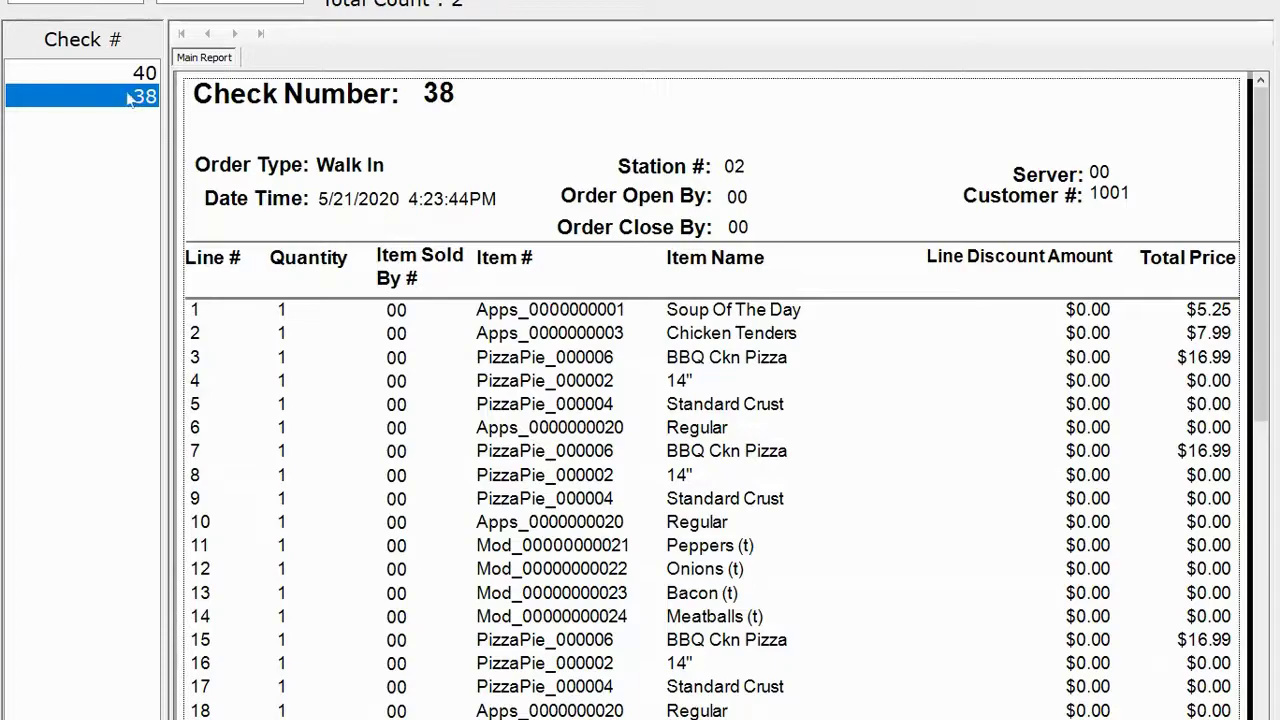
left_click(117, 76)
left_click(1147, 708)
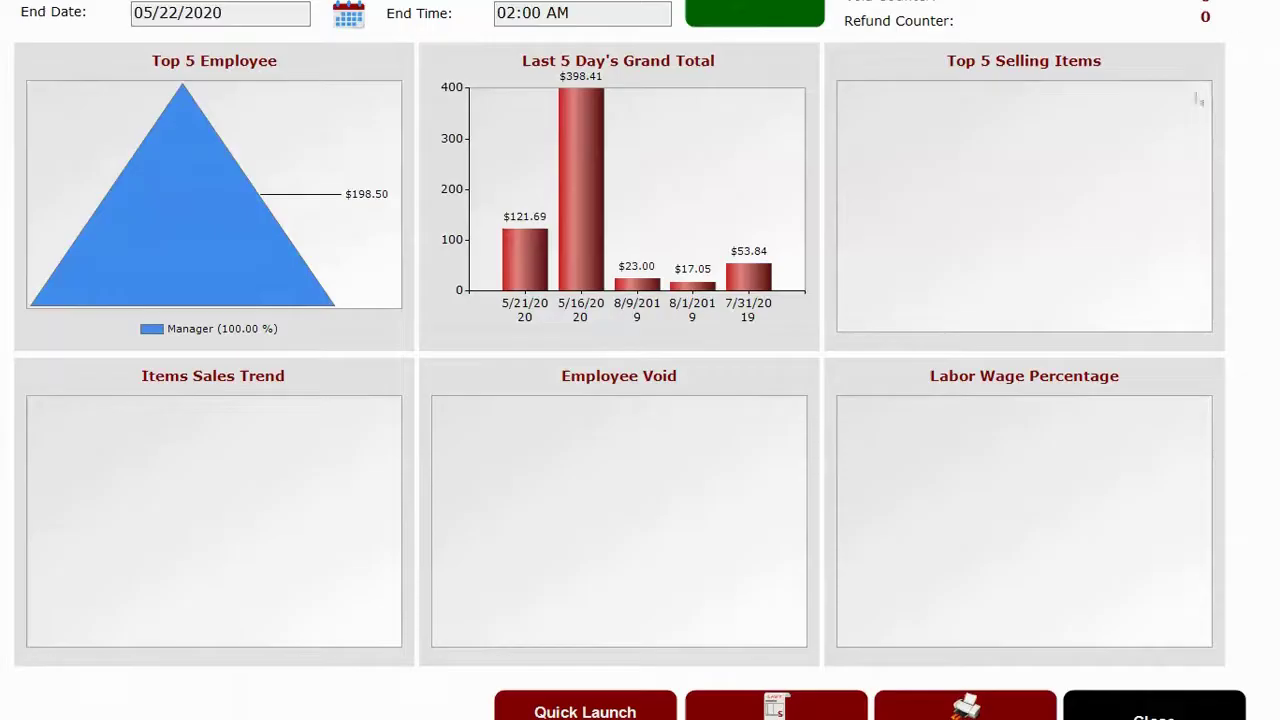
left_click(1154, 710)
Browse the Payment, Customer, Employee and Other report groups.
left_click(129, 191)
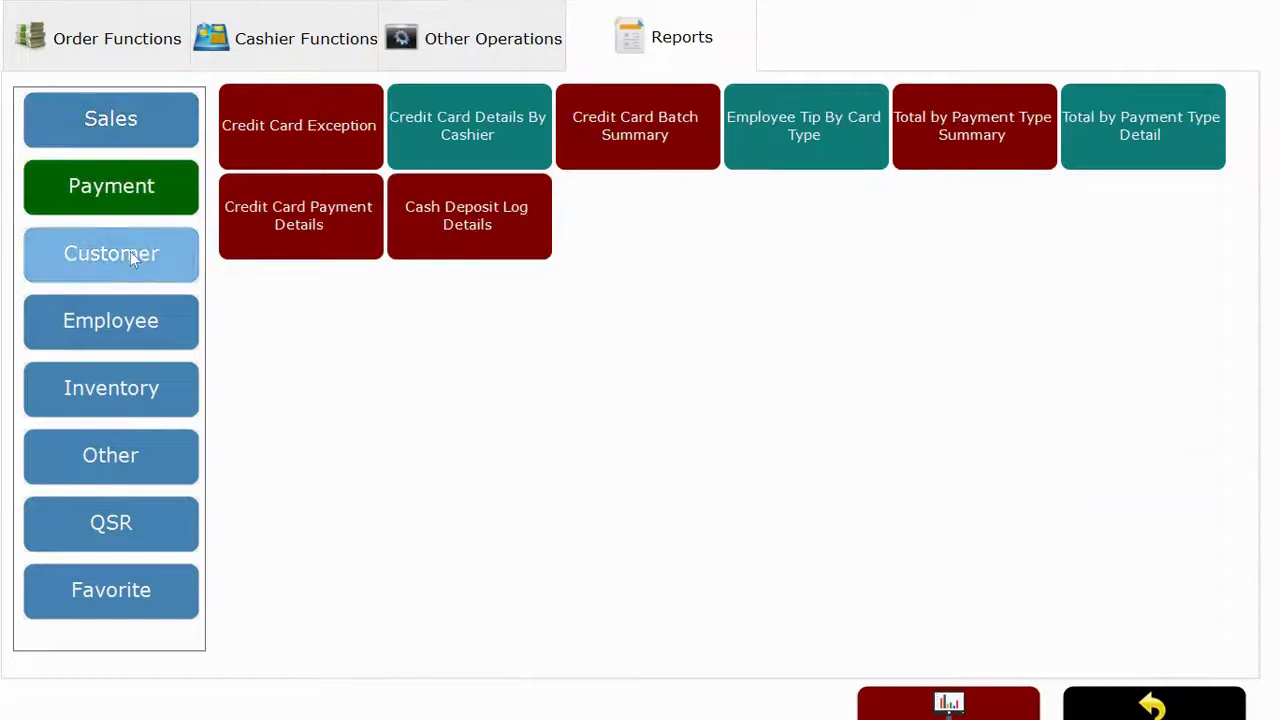
left_click(130, 251)
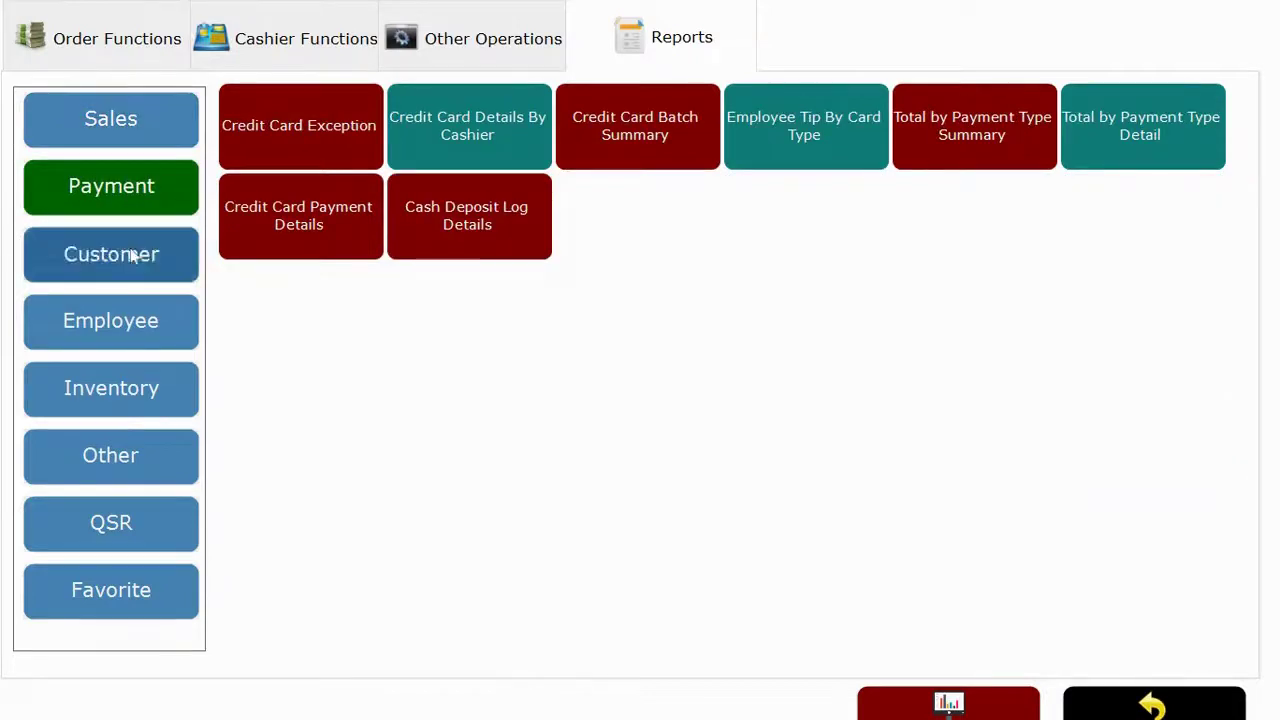
left_click(130, 318)
left_click(155, 433)
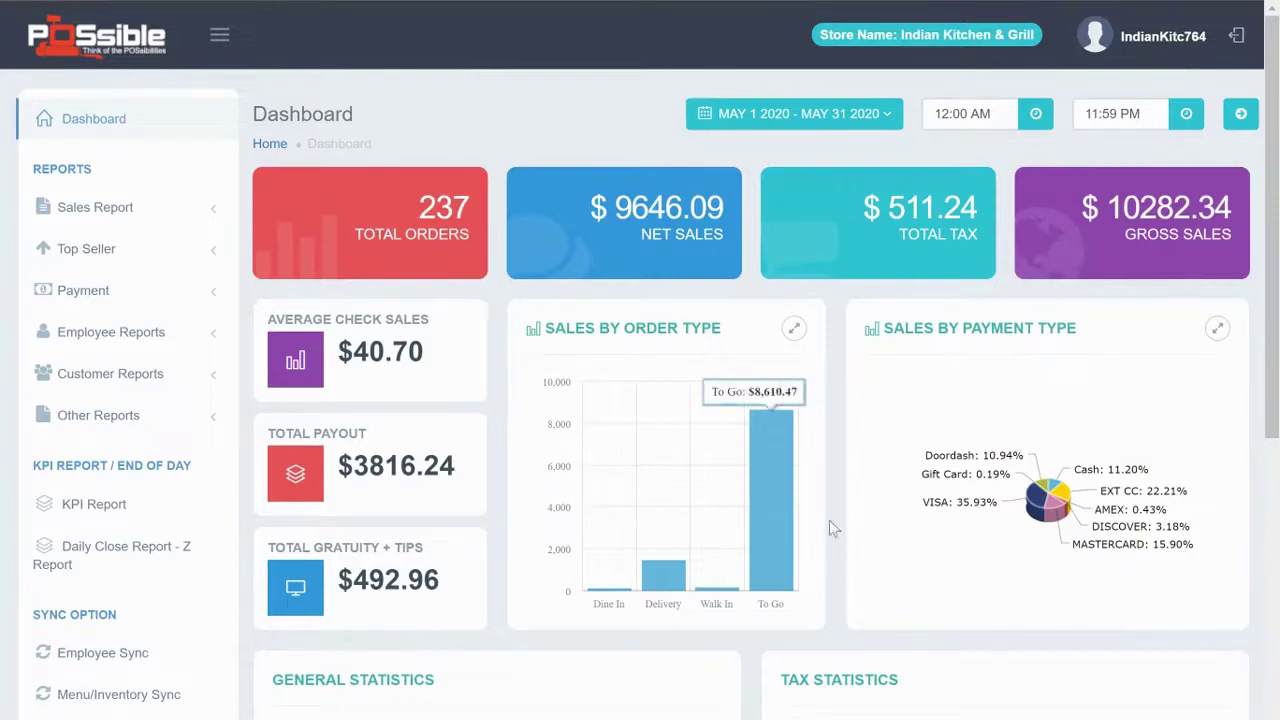
Open POSsible's Sales Summary Report for 05/11–05/21/2020, then return to OVVI POS.
left_click(72, 208)
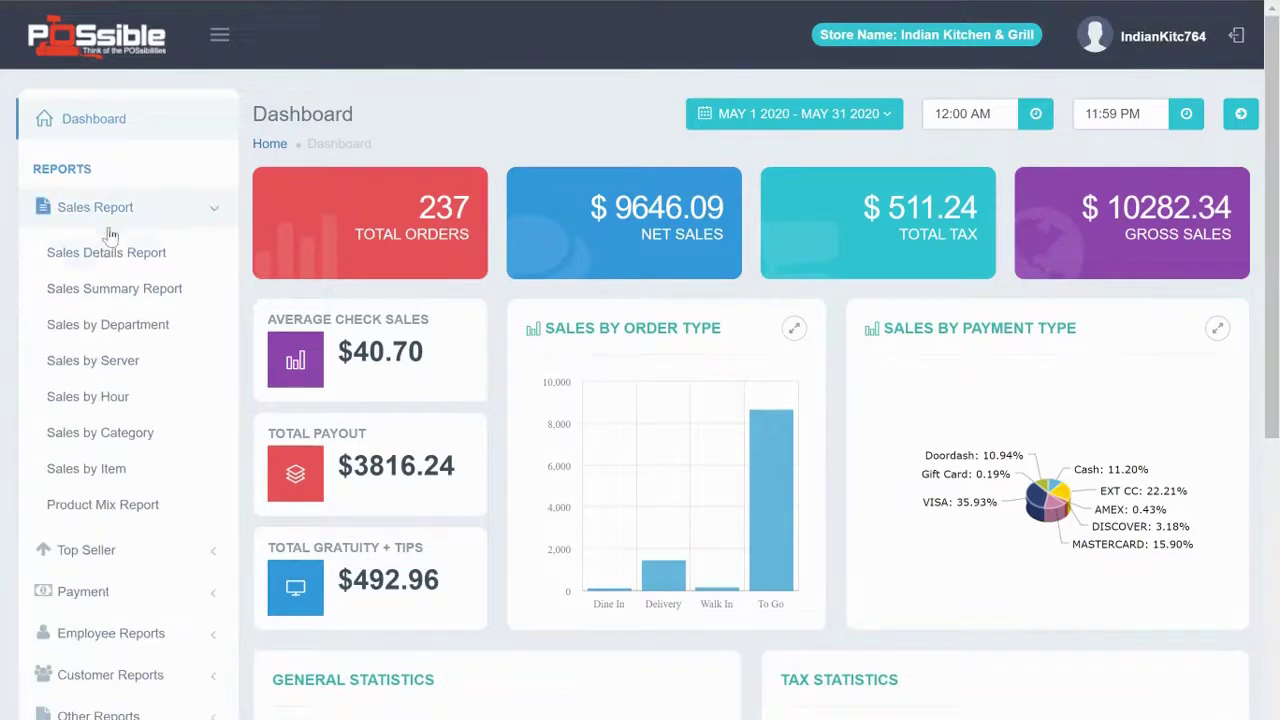
left_click(112, 292)
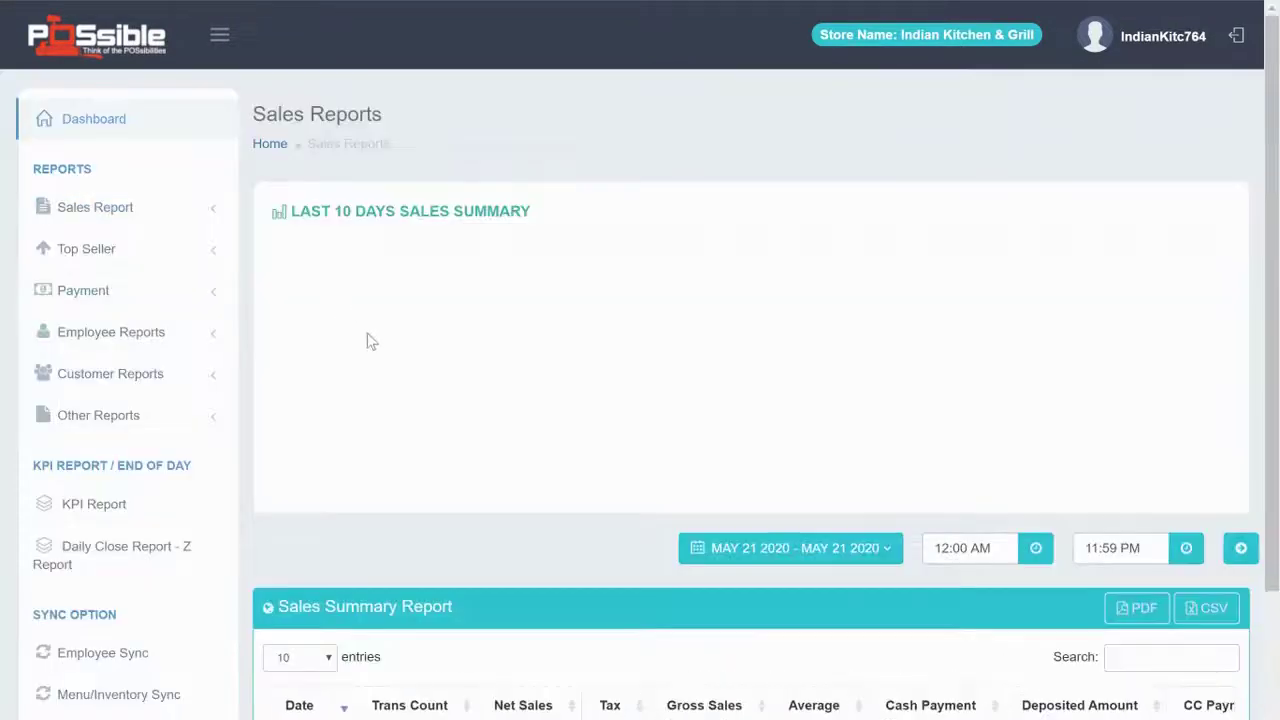
key("alt+Tab")
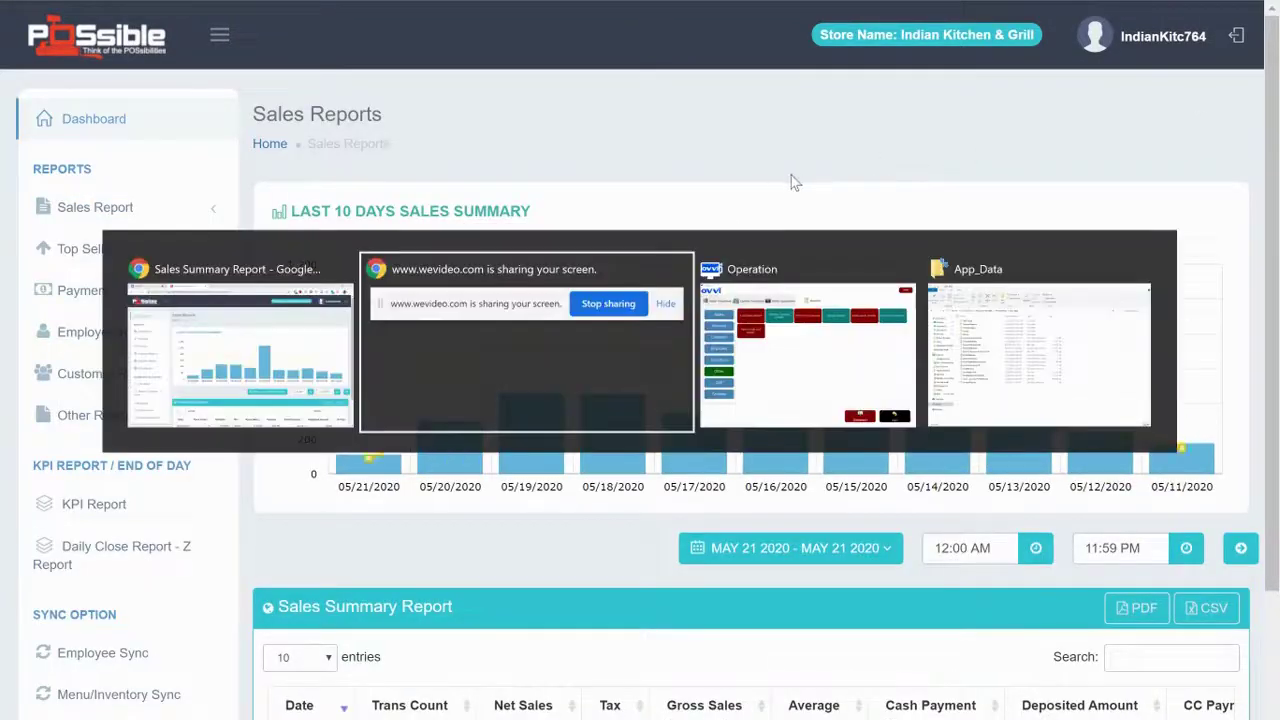